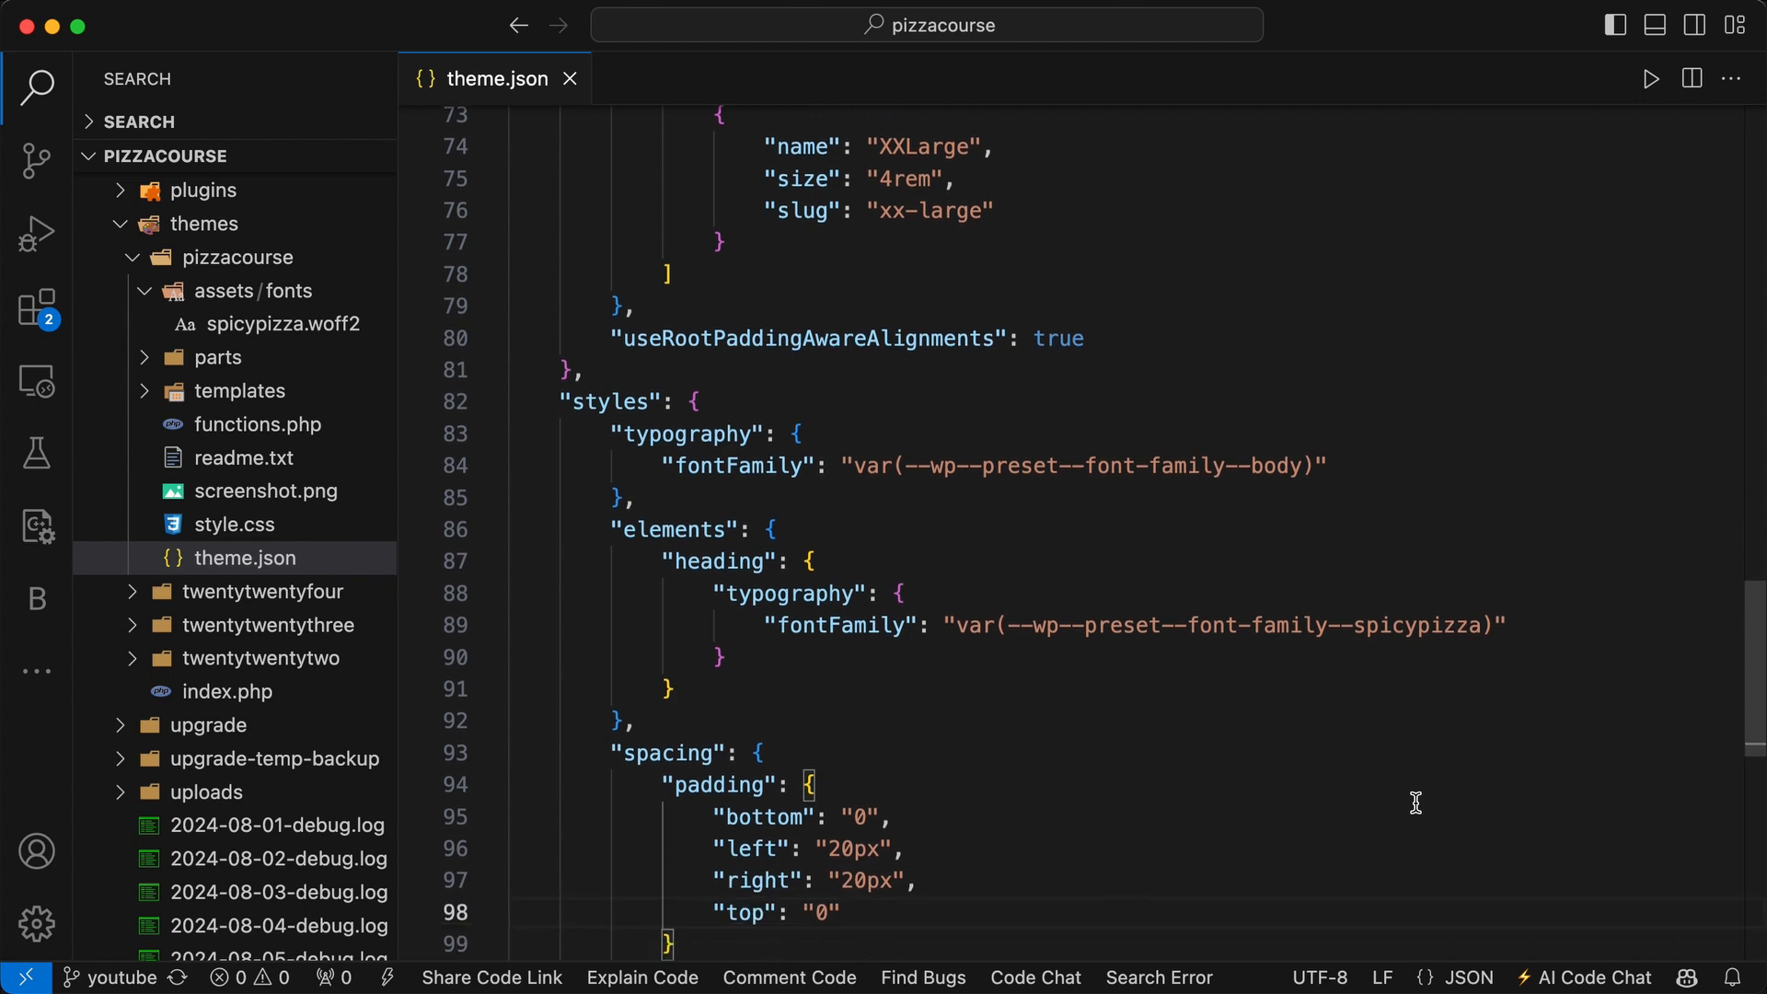
Delete the typography and elements blocks from the styles section of theme.json
{"action": "left_click_drag", "start_coordinate": [673, 627], "coordinate": [480, 344]}
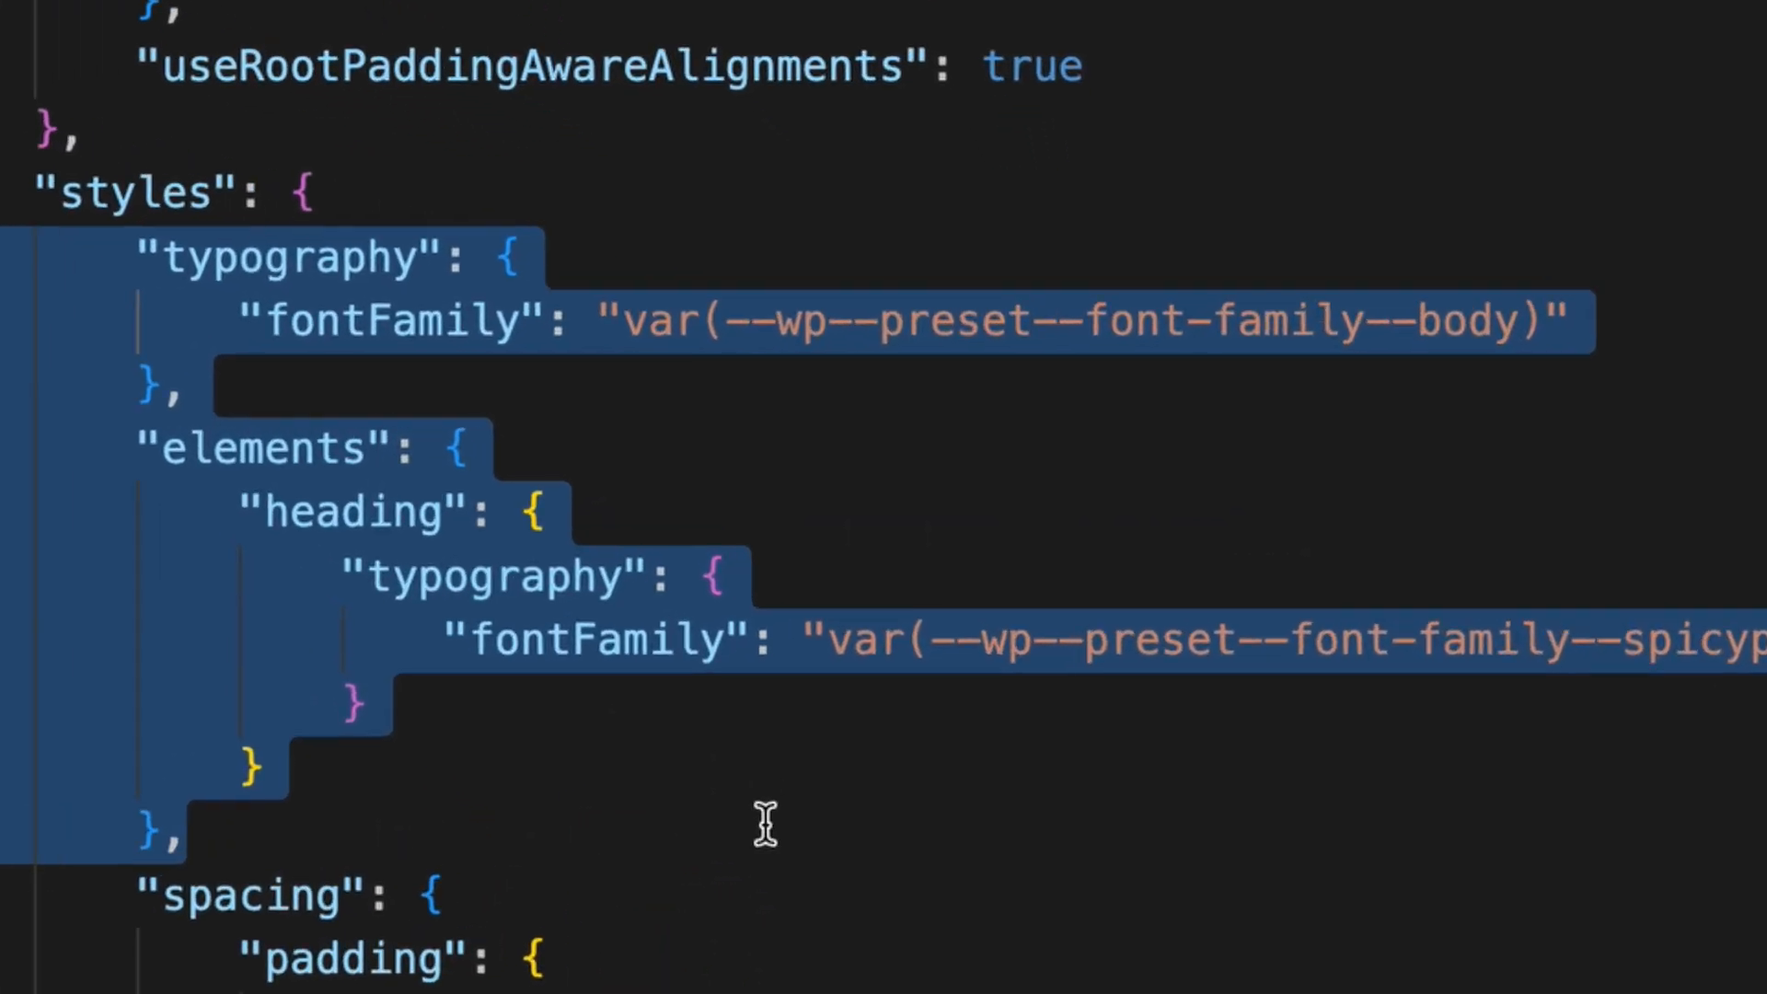
{"action": "key", "text": "BackSpace"}
{"action": "key", "text": "BackSpace"}
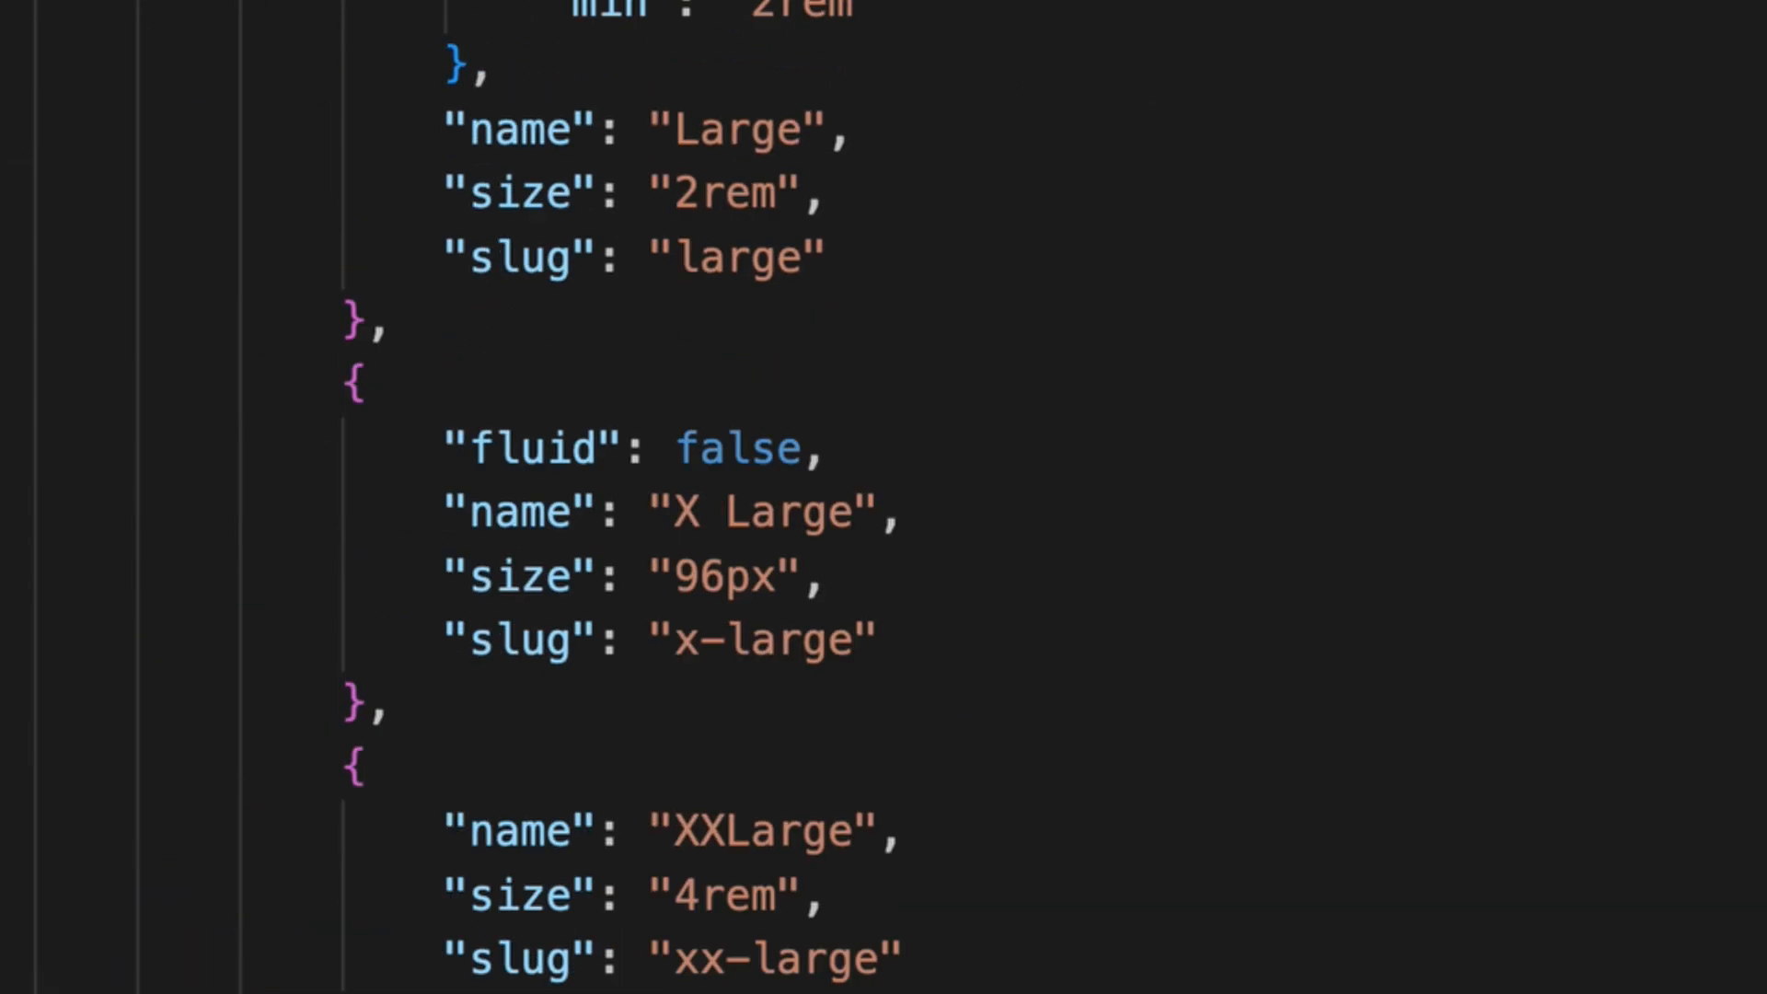
Delete the whole fontFamilies array, including the Body, Heading and Spicy Pizza entries, from the typography settings in theme.json
{"action": "scroll", "coordinate": [756, 704], "scroll_direction": "up", "scroll_amount": 10}
{"action": "scroll", "coordinate": [757, 704], "scroll_direction": "down", "scroll_amount": 4}
{"action": "scroll", "coordinate": [706, 632], "scroll_direction": "up", "scroll_amount": 2}
{"action": "triple_click", "coordinate": [466, 44]}
{"action": "left_click_drag", "start_coordinate": [466, 44], "coordinate": [815, 993]}
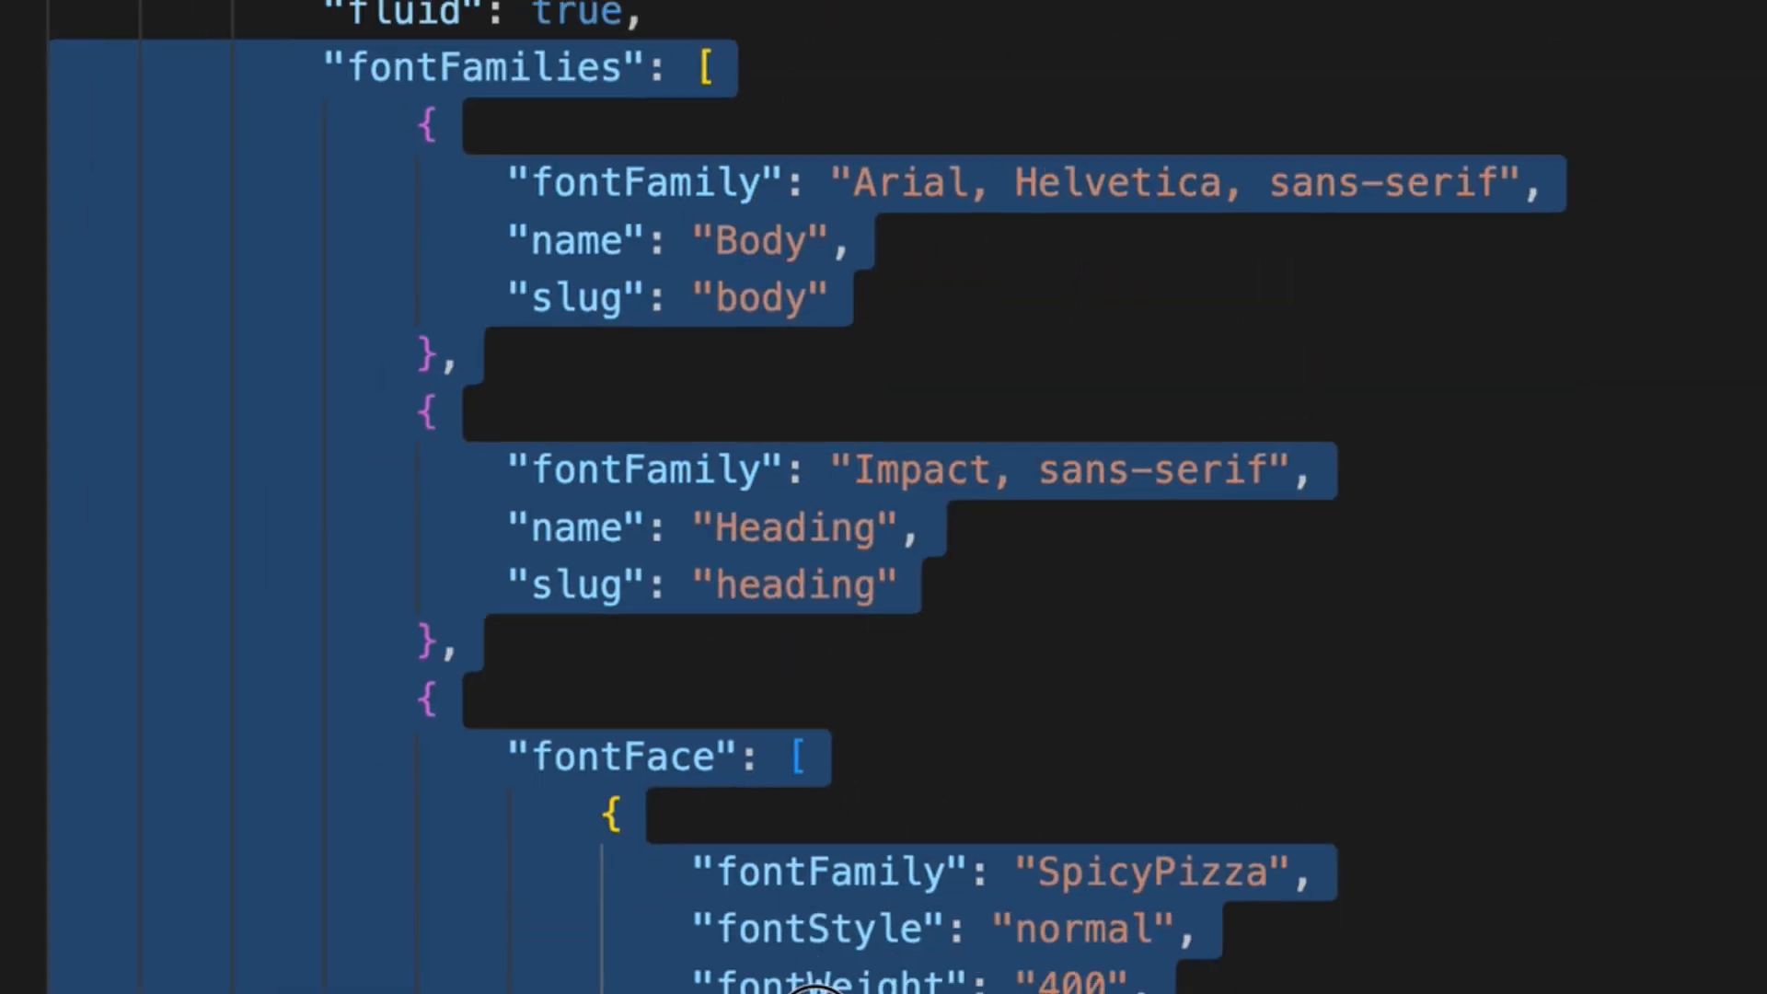
{"action": "scroll", "coordinate": [816, 993], "scroll_direction": "down", "scroll_amount": 5}
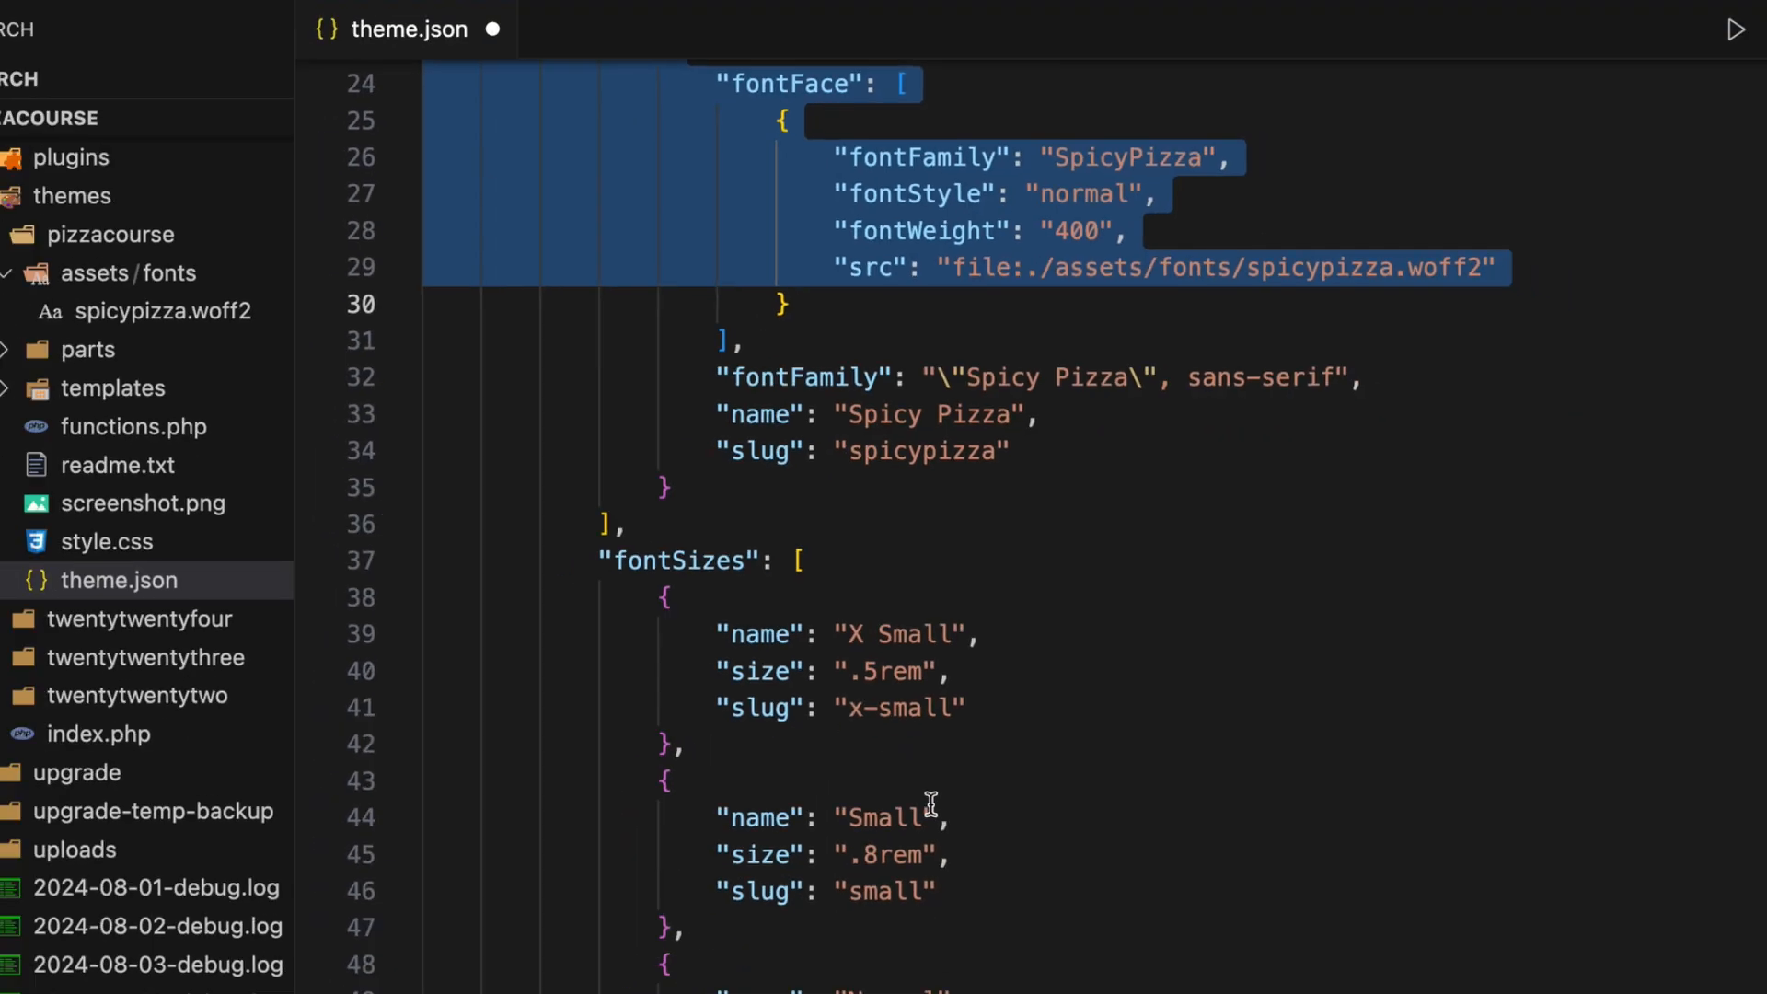
{"action": "scroll", "coordinate": [934, 750], "scroll_direction": "up", "scroll_amount": 2}
{"action": "left_click", "coordinate": [774, 678], "text": "shift"}
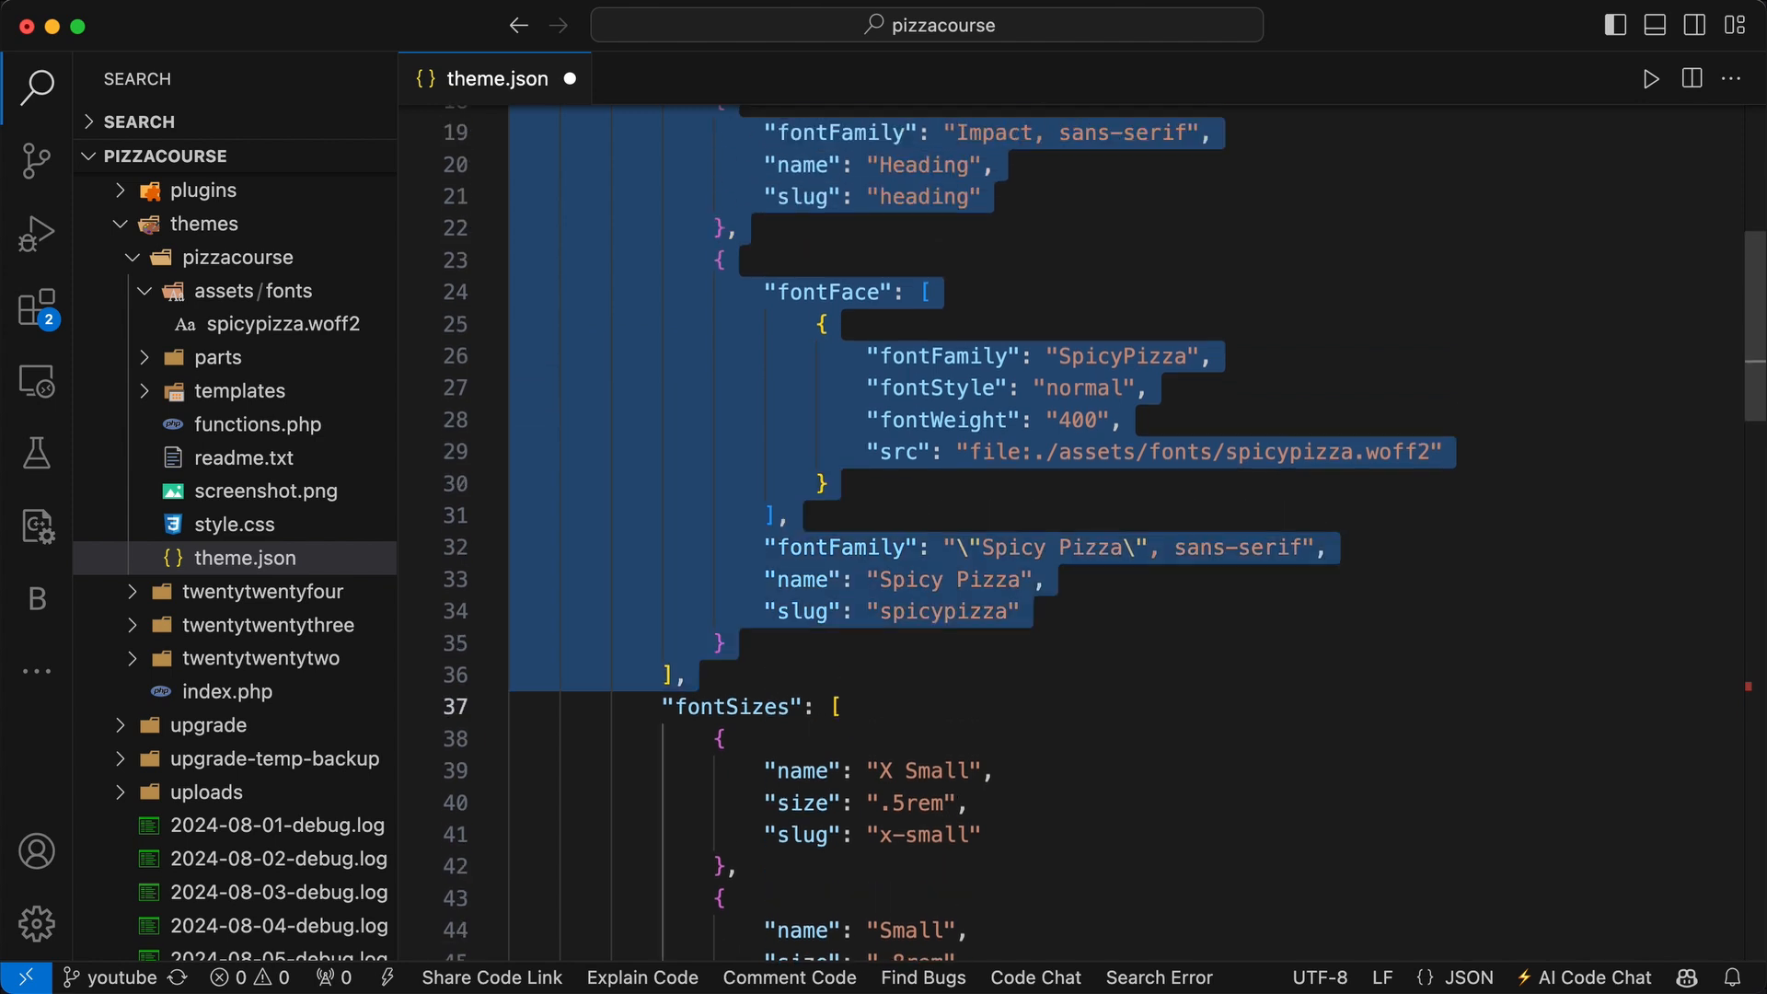
{"action": "key", "text": "BackSpace"}
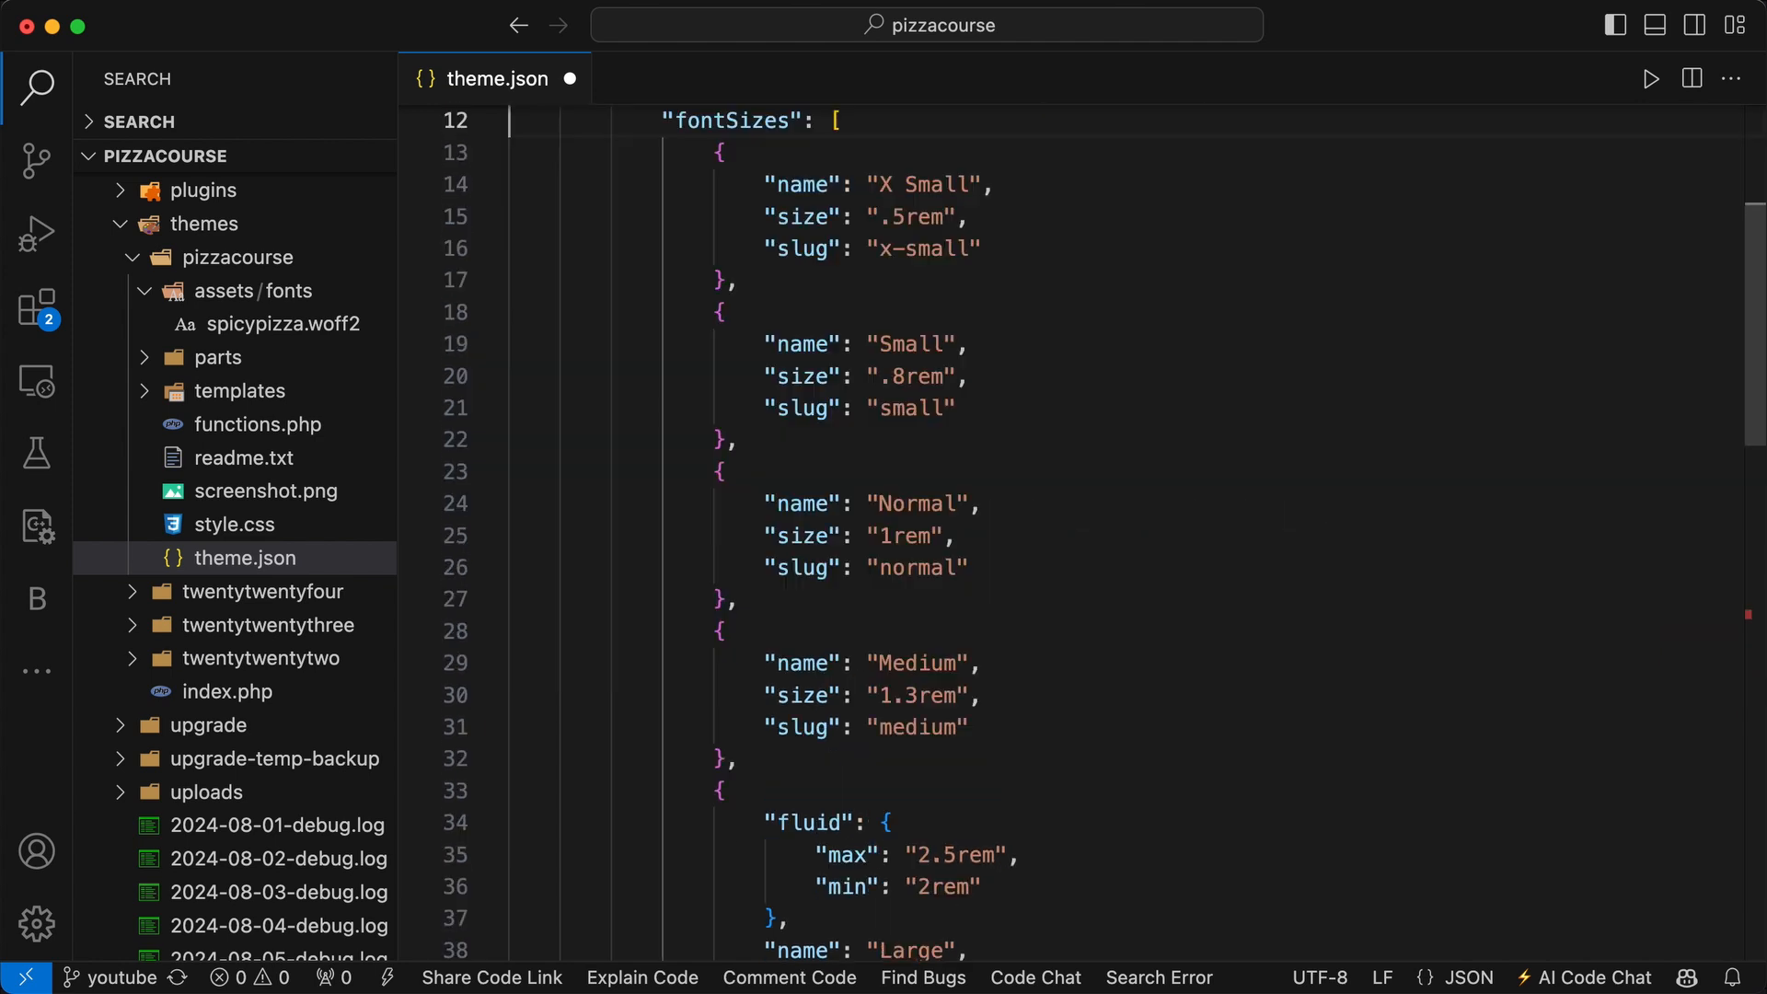
{"action": "scroll", "coordinate": [962, 647], "scroll_direction": "up", "scroll_amount": 2}
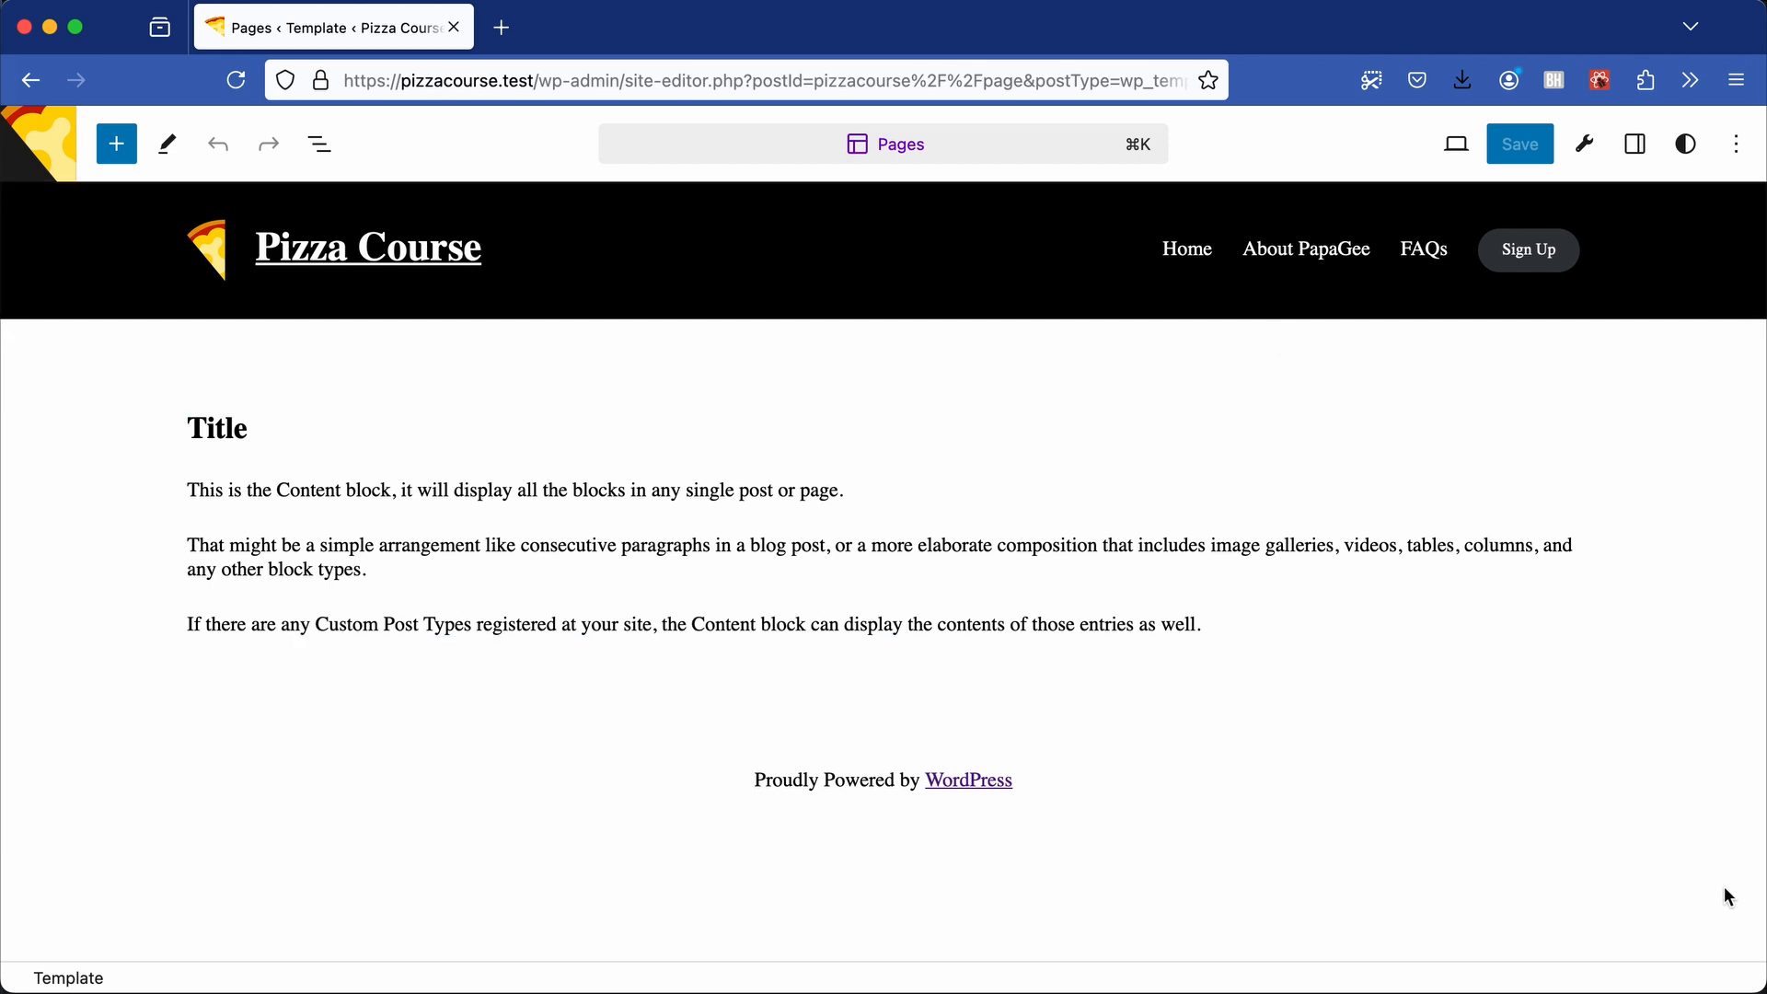
In the WordPress site editor, open the font manager from the global typography styles and show the font installation options
{"action": "left_click", "coordinate": [1686, 148]}
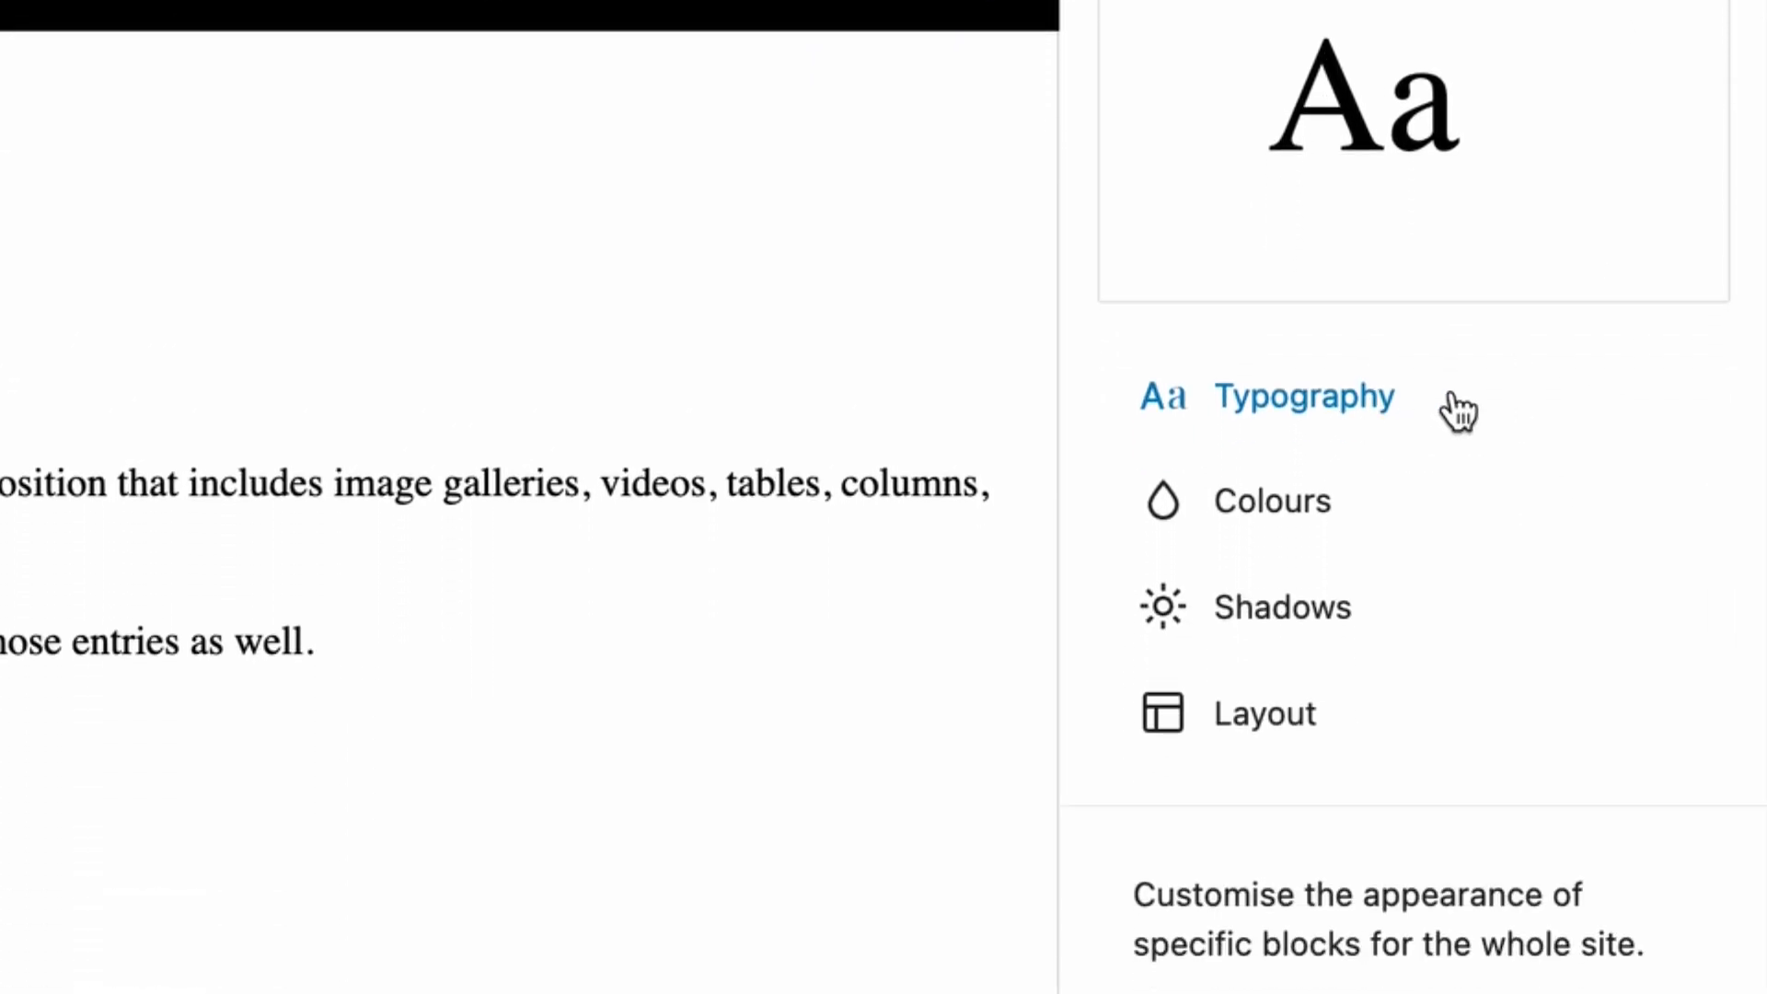
{"action": "left_click", "coordinate": [1459, 411]}
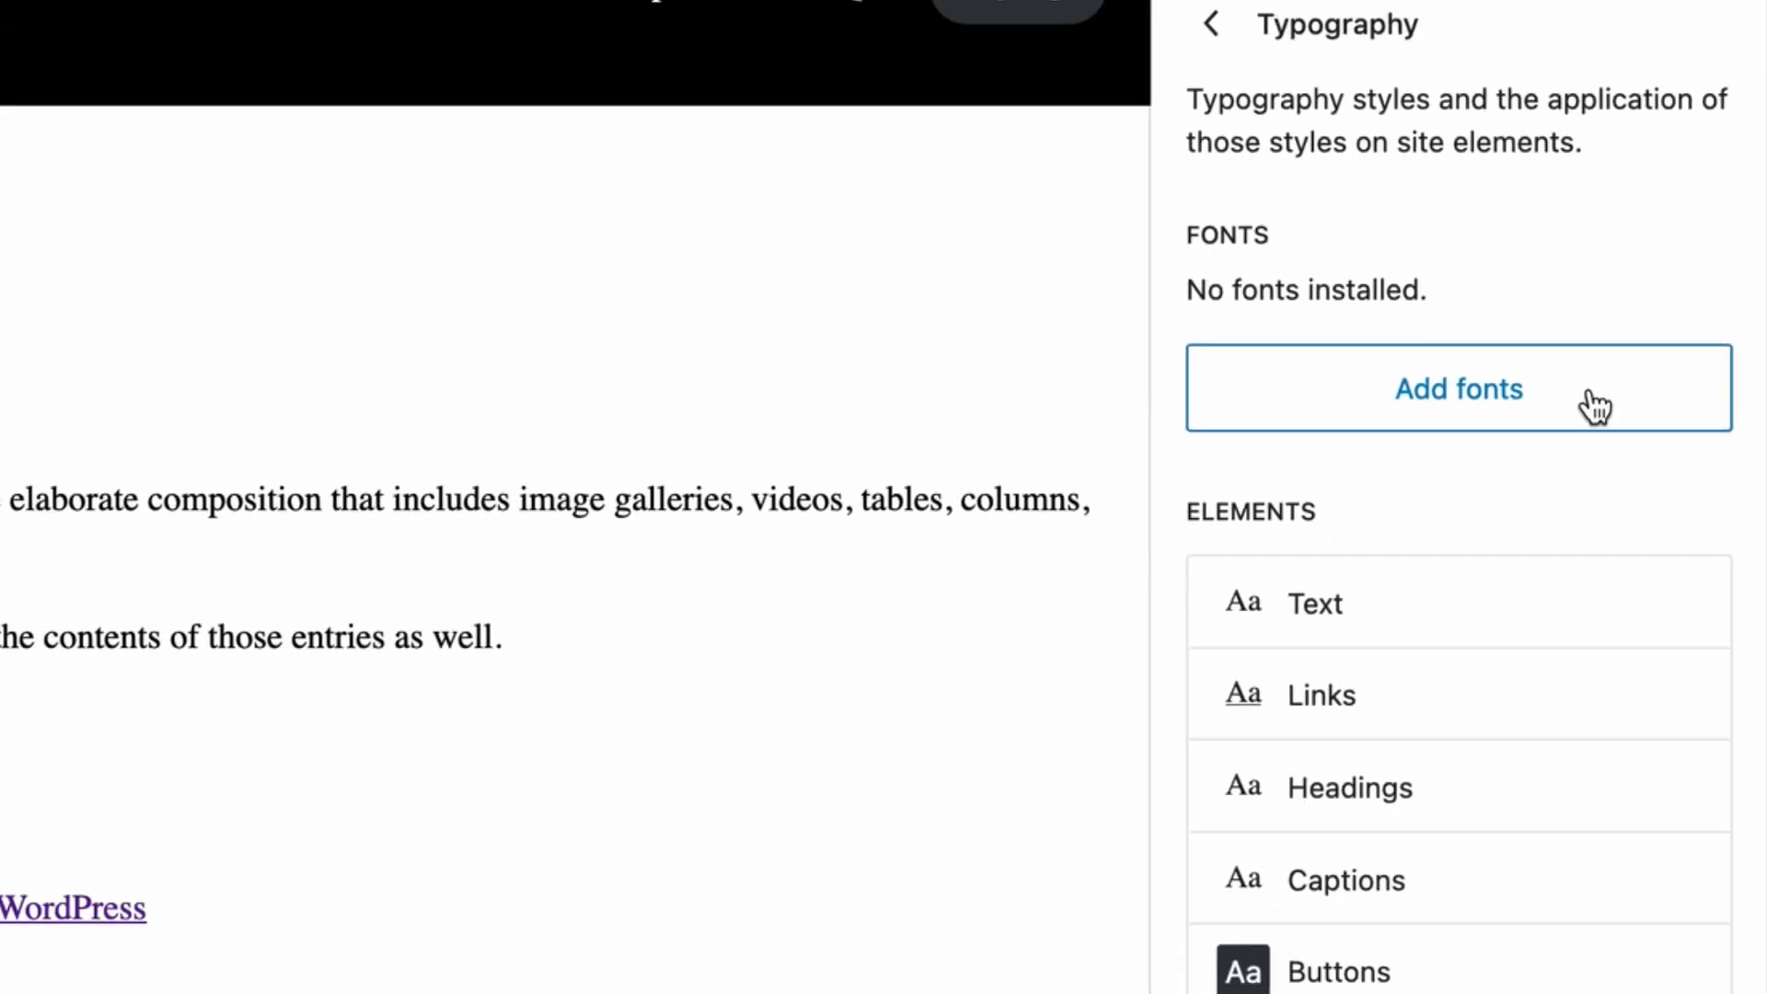
{"action": "left_click", "coordinate": [1588, 398]}
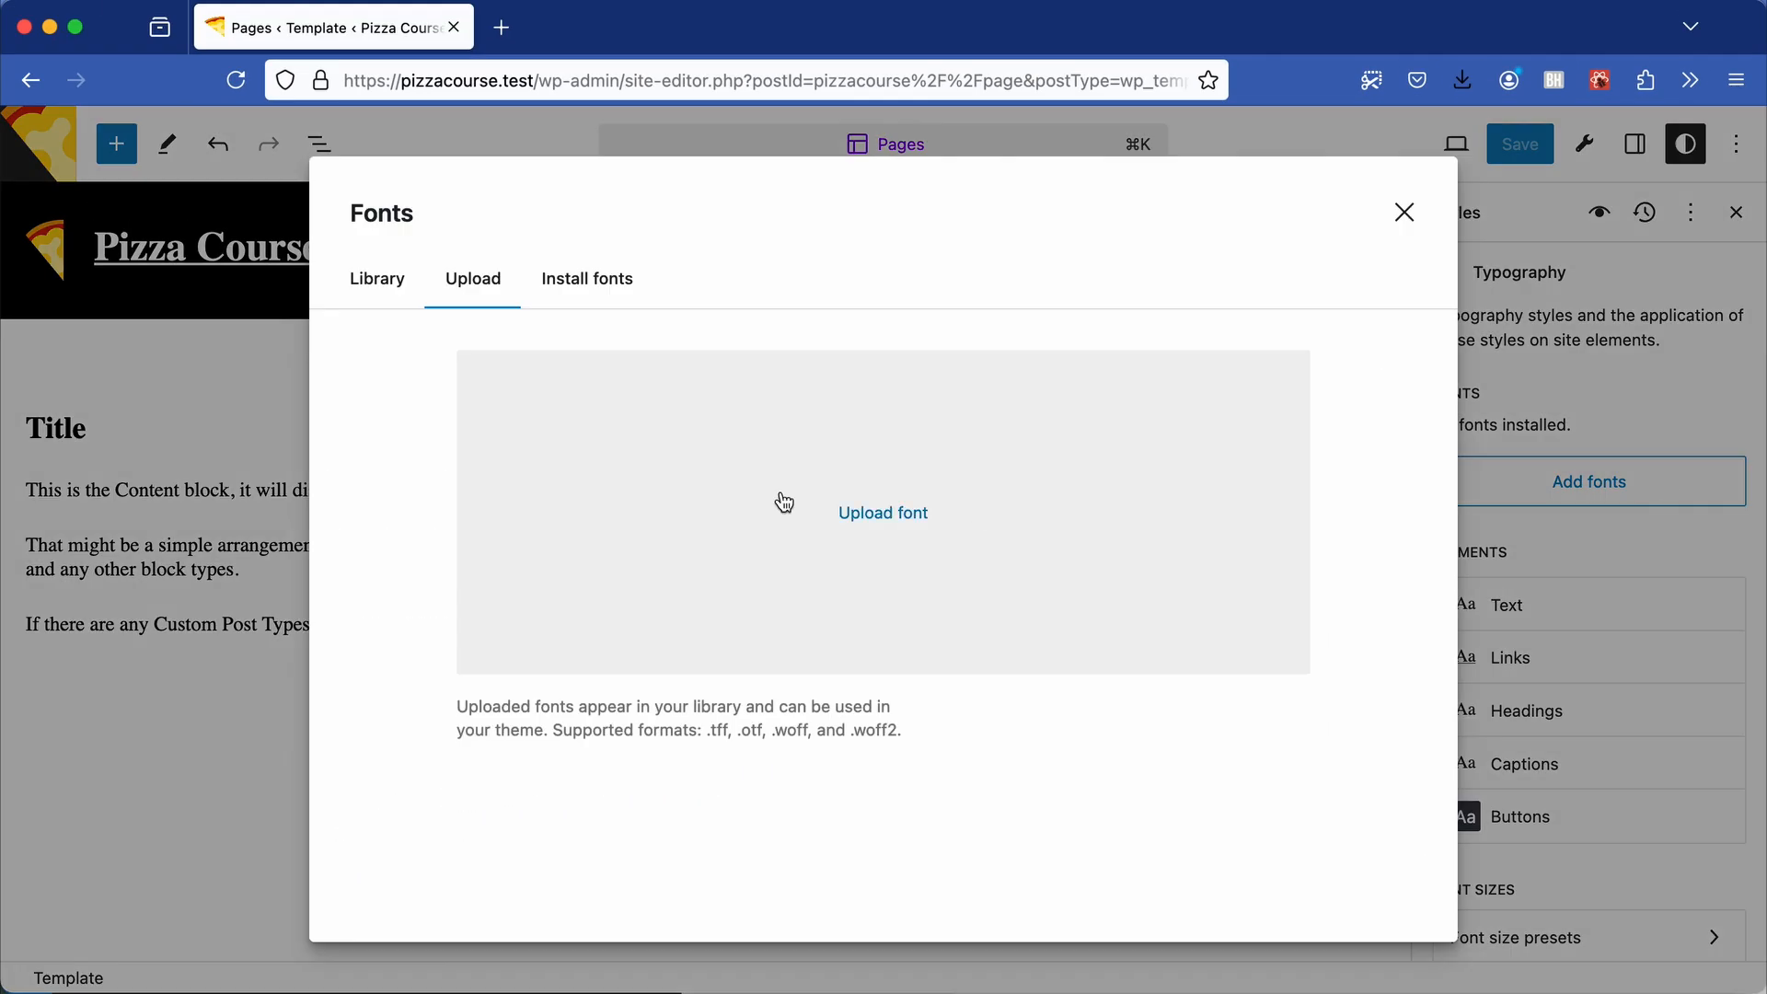
{"action": "left_click", "coordinate": [368, 285]}
{"action": "left_click", "coordinate": [320, 241]}
{"action": "left_click", "coordinate": [486, 221]}
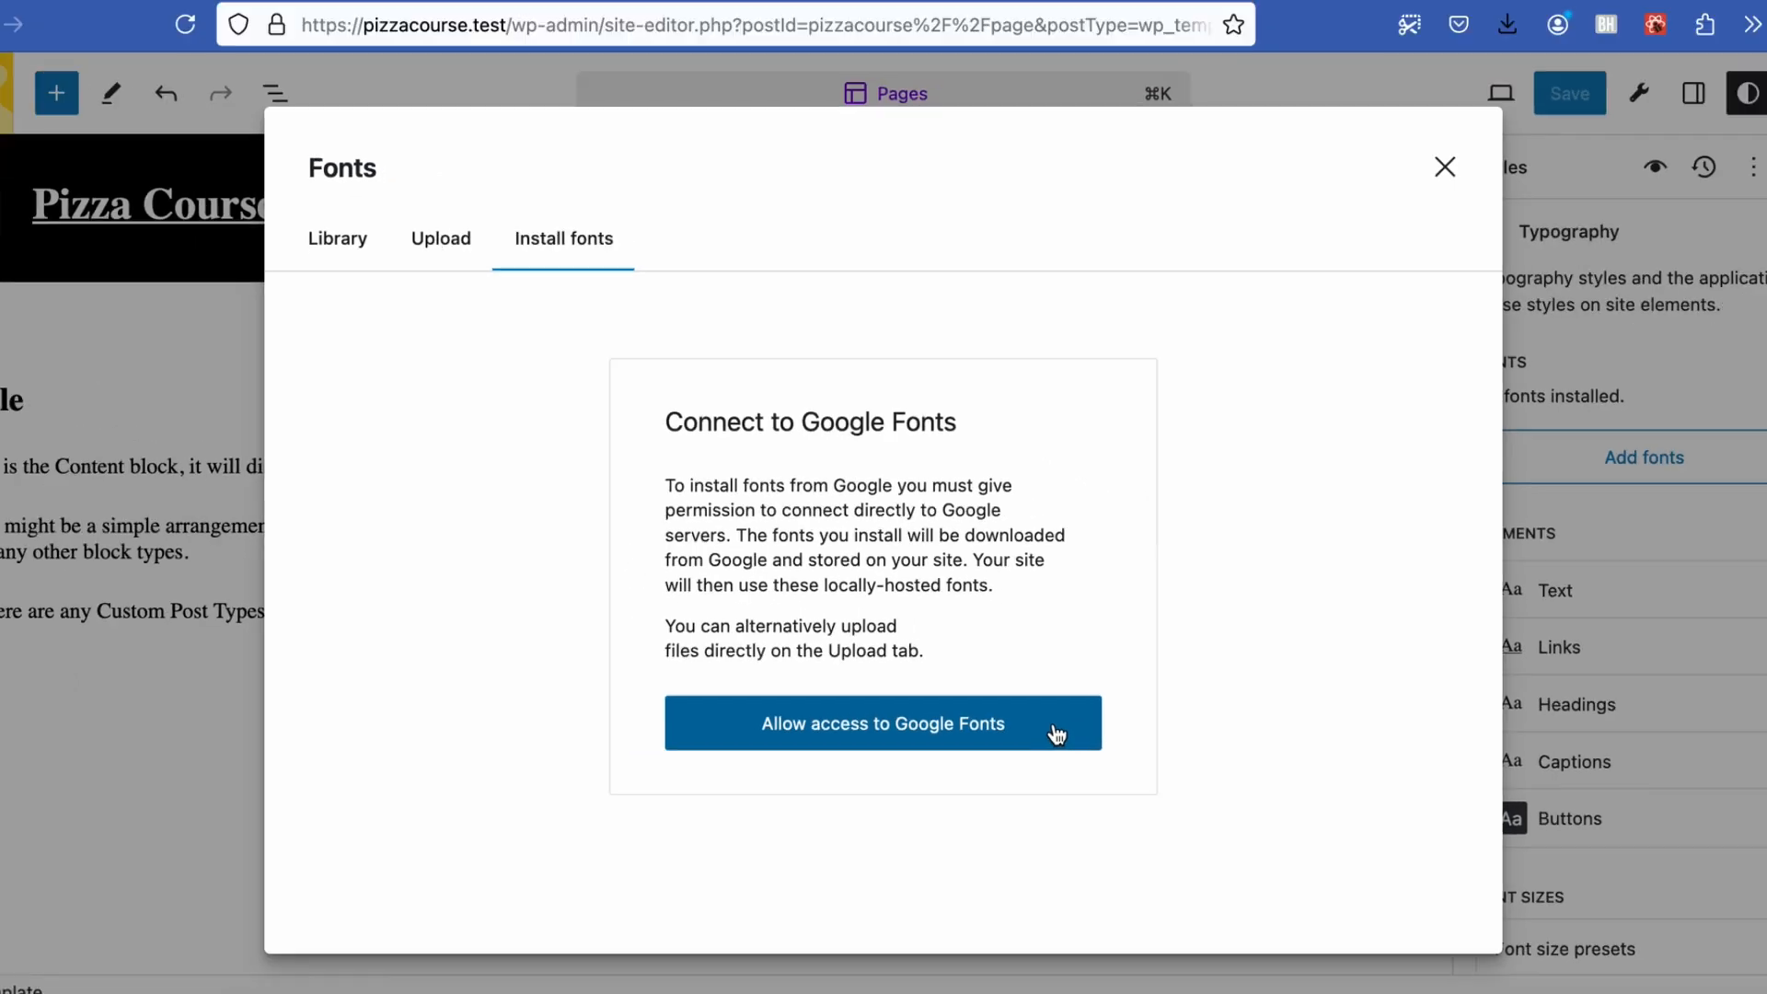
Allow access to Google Fonts and search the font collection for "cabin"
{"action": "left_click", "coordinate": [1138, 714]}
{"action": "left_click", "coordinate": [494, 496]}
{"action": "type", "text": "cabin"}
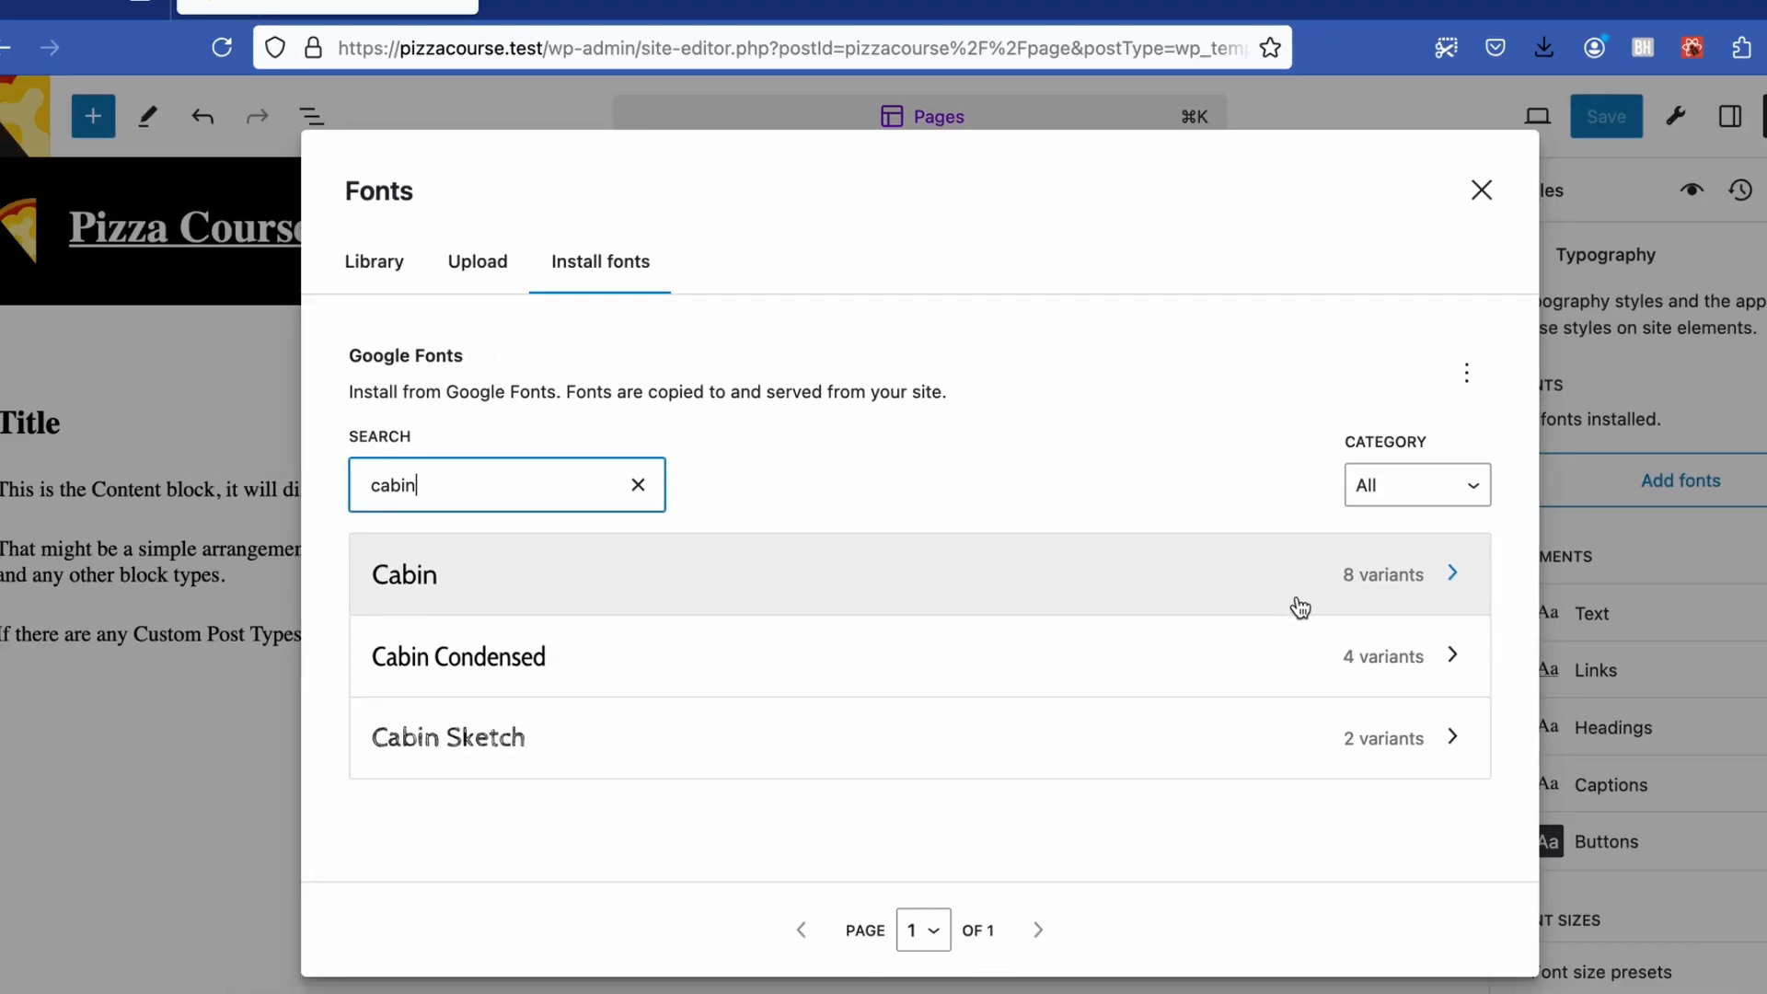
Install all variants of the Cabin font from Google Fonts
{"action": "left_click", "coordinate": [1657, 630]}
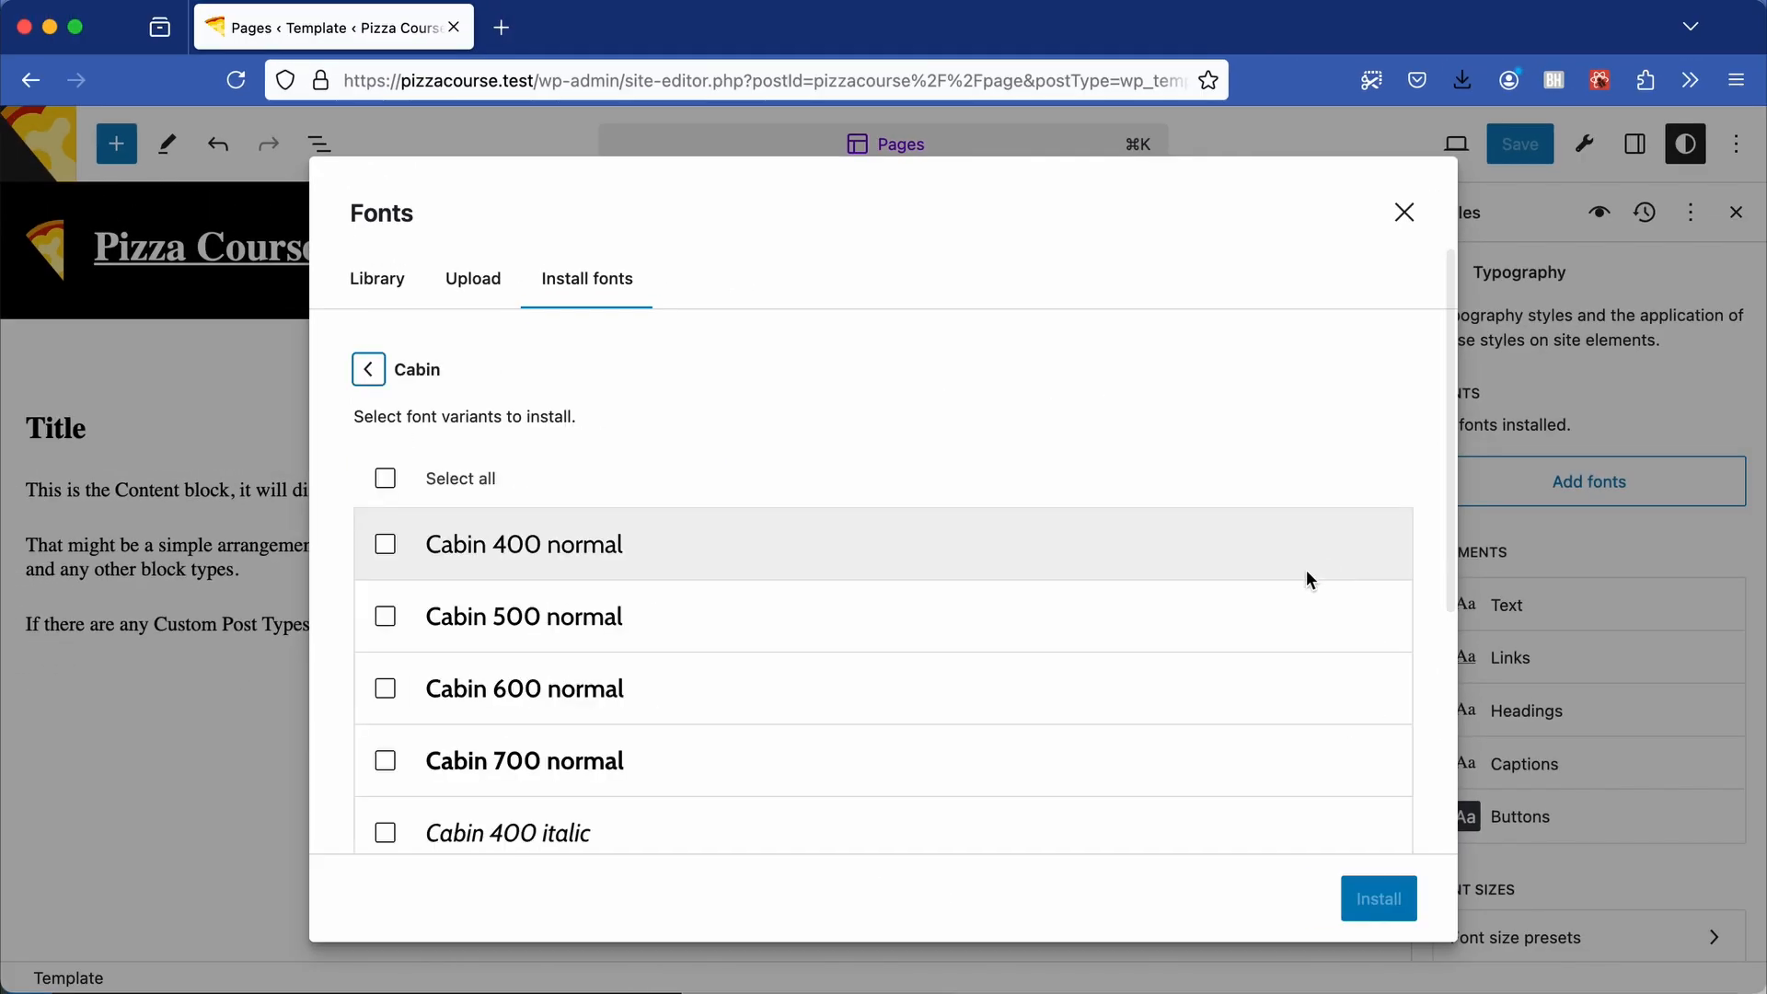
{"action": "scroll", "coordinate": [1094, 647], "scroll_direction": "down", "scroll_amount": 3}
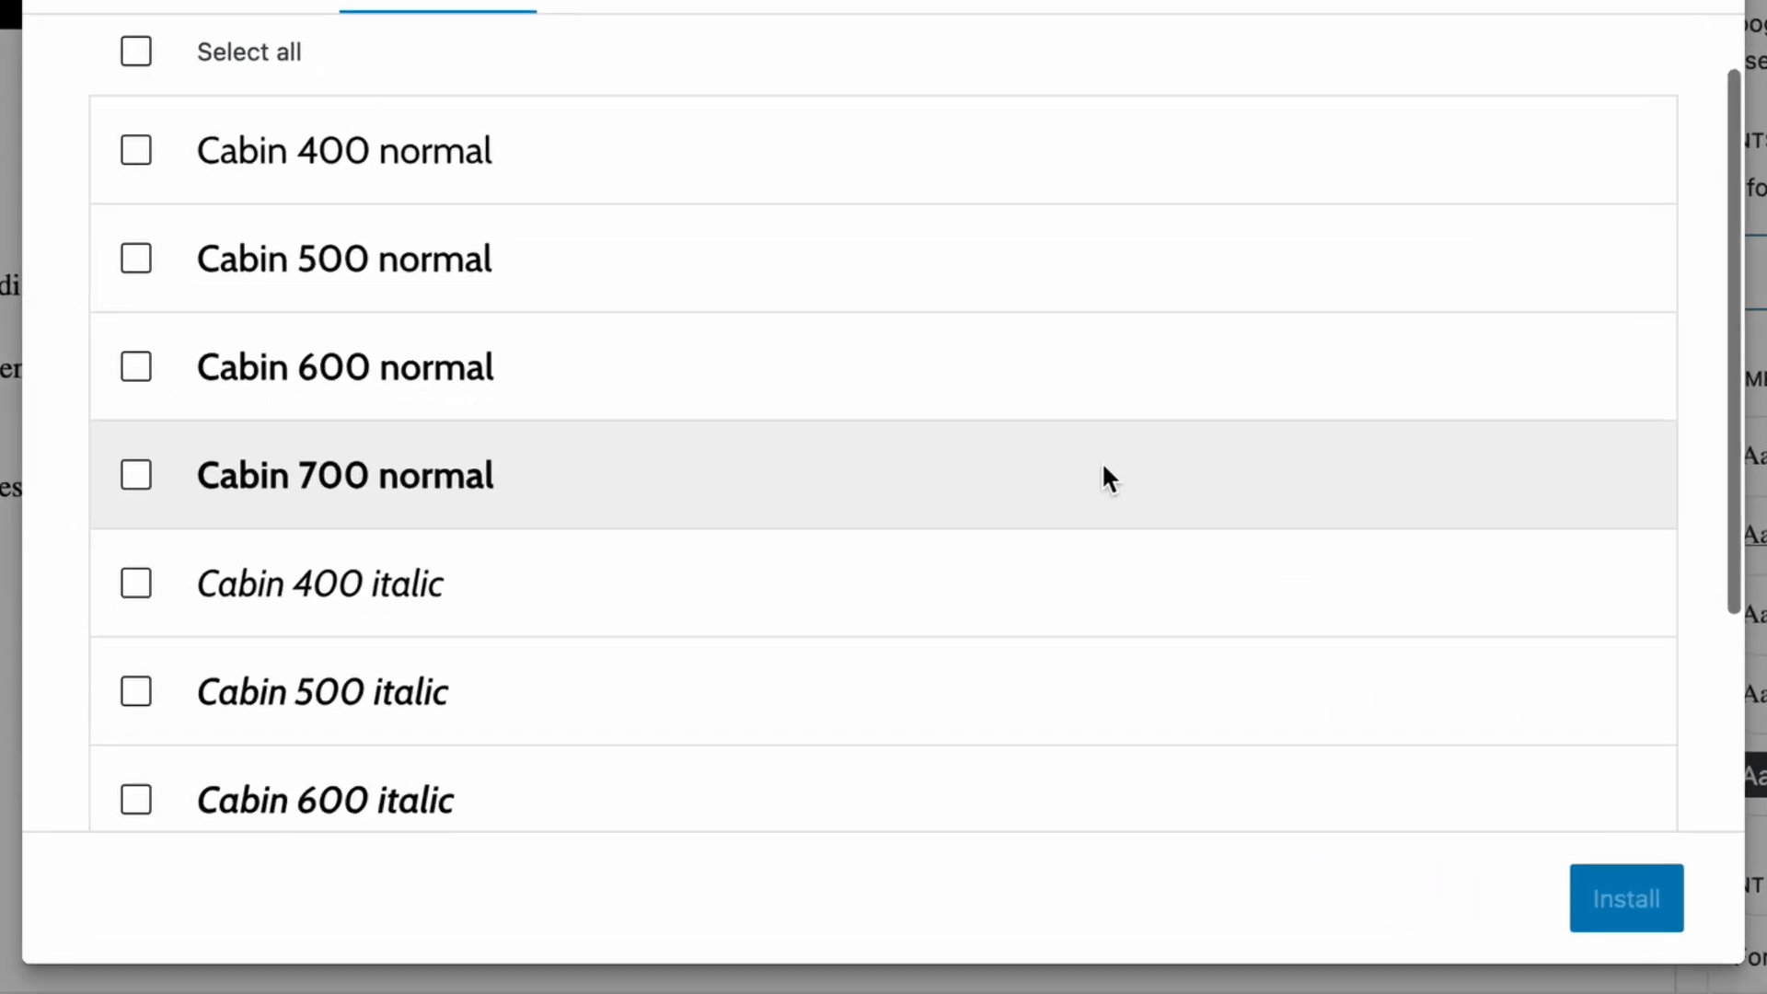
{"action": "scroll", "coordinate": [1062, 609], "scroll_direction": "down", "scroll_amount": 2}
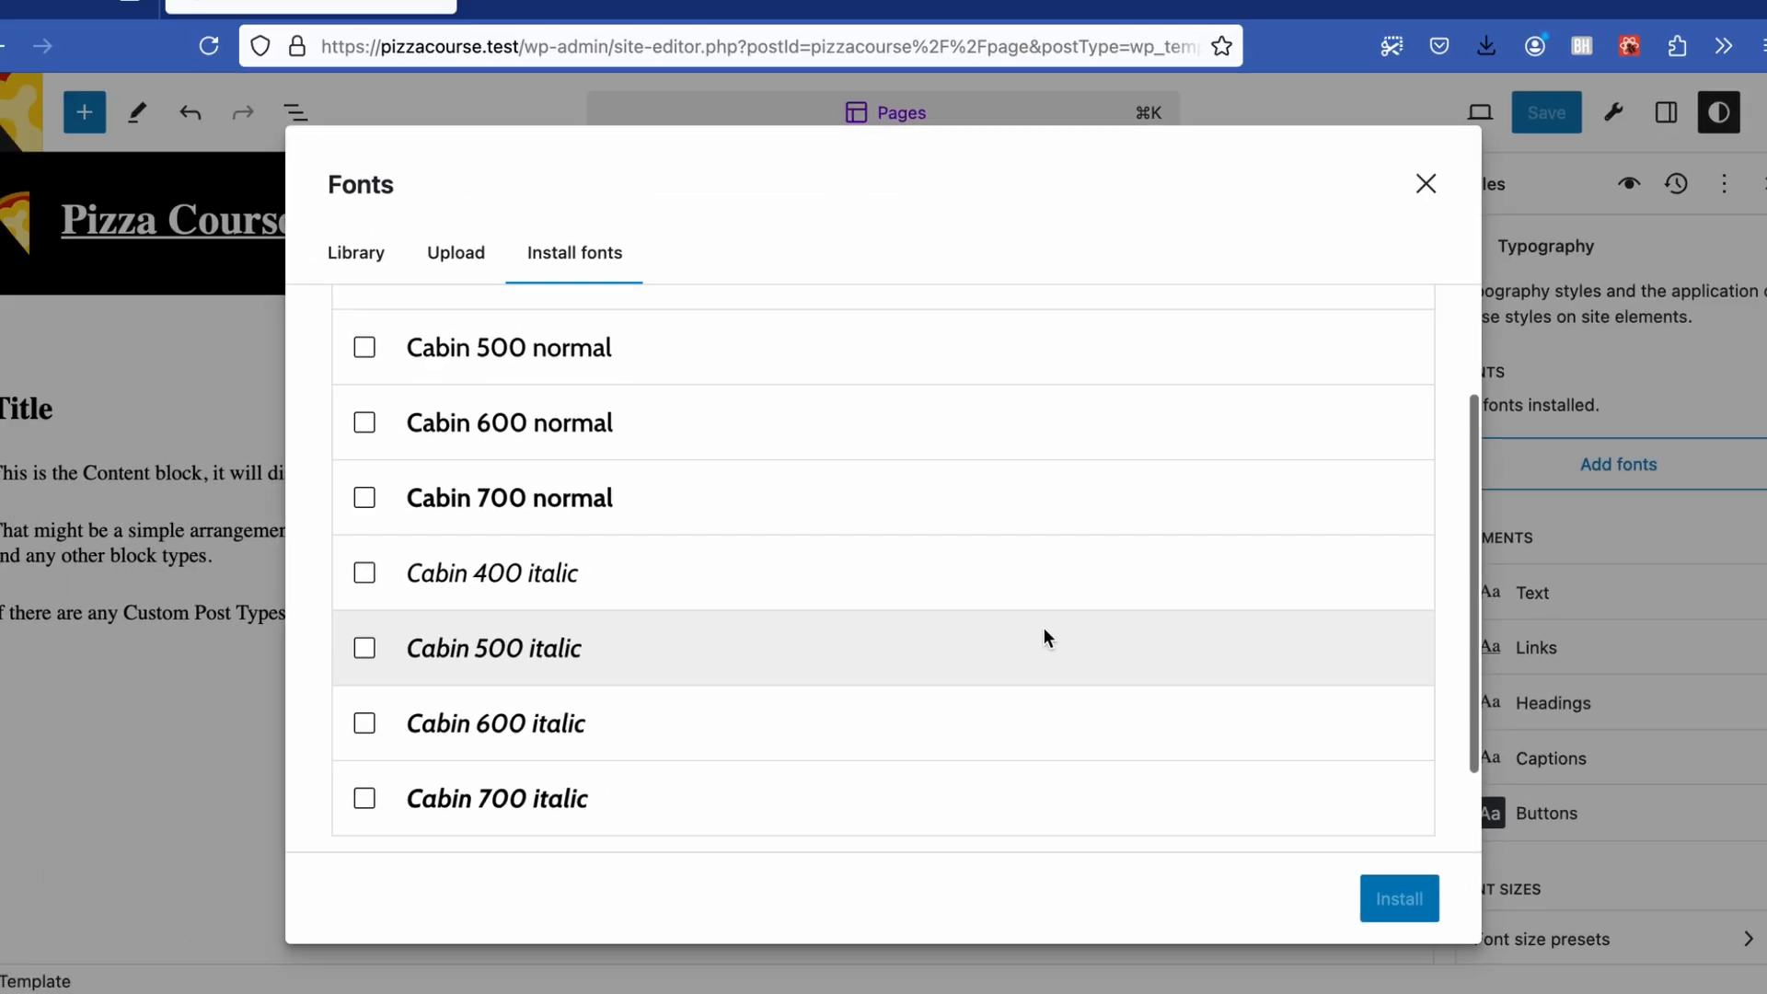
{"action": "scroll", "coordinate": [1117, 521], "scroll_direction": "up", "scroll_amount": 5}
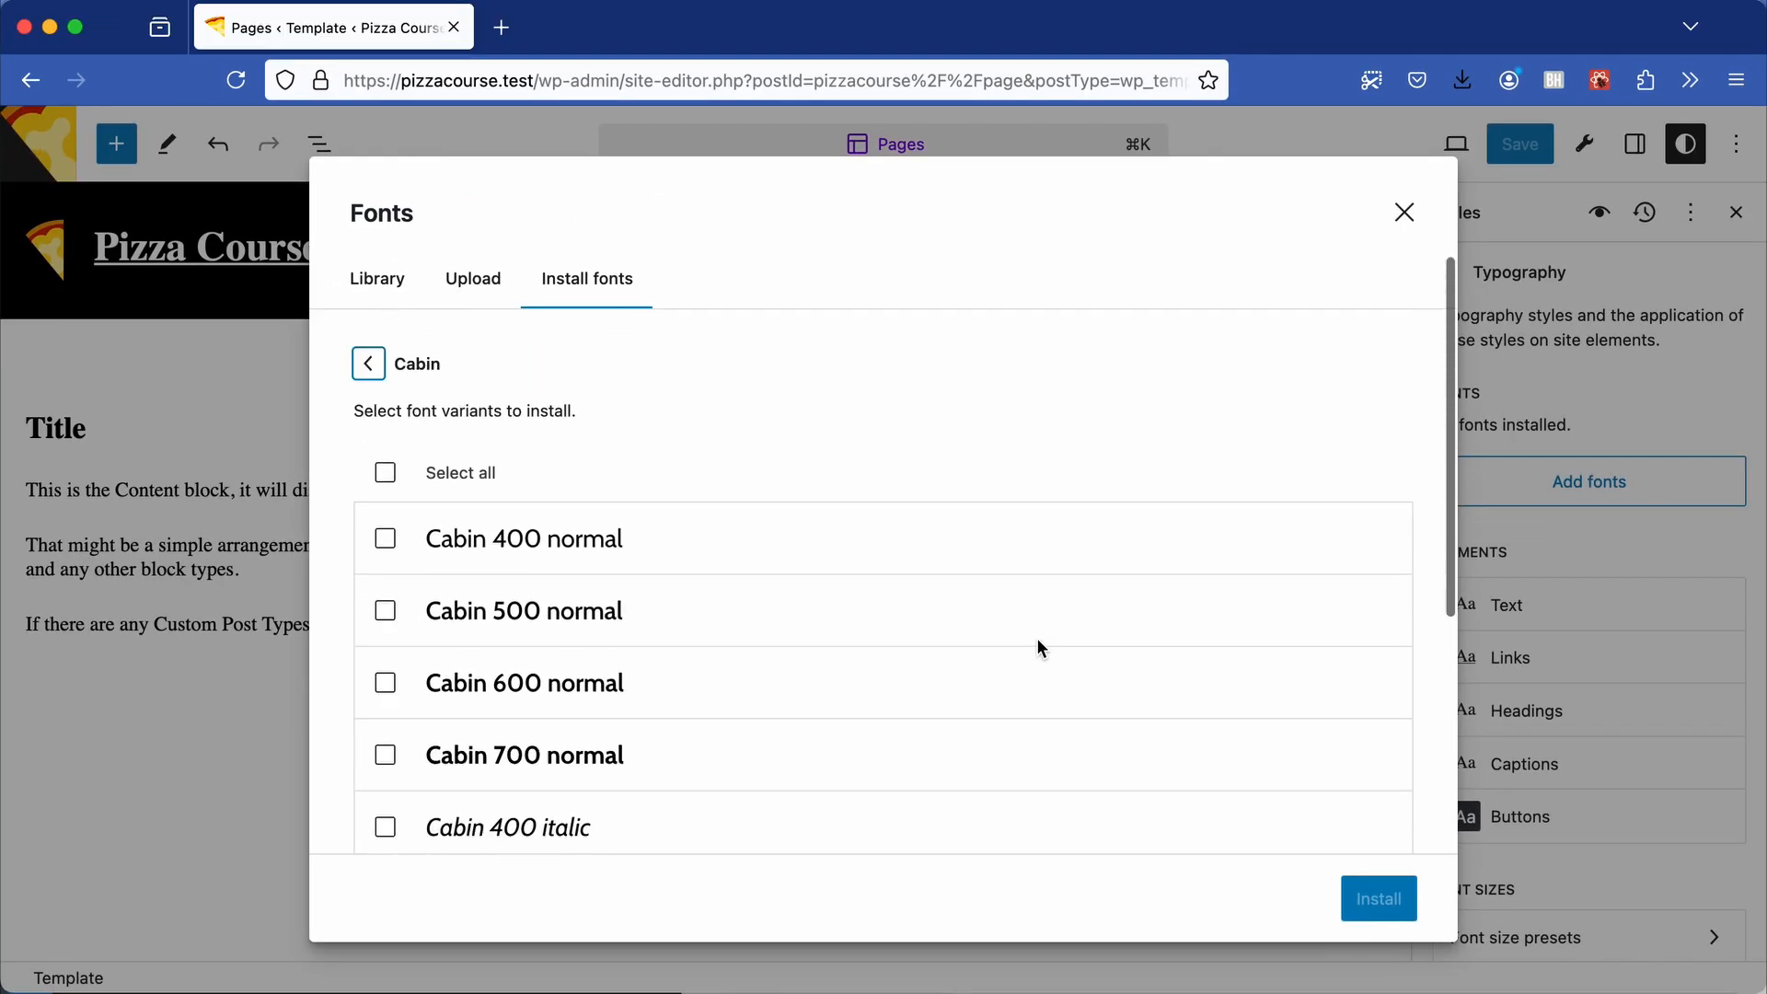
{"action": "left_click", "coordinate": [457, 493]}
{"action": "scroll", "coordinate": [1307, 738], "scroll_direction": "down", "scroll_amount": 2}
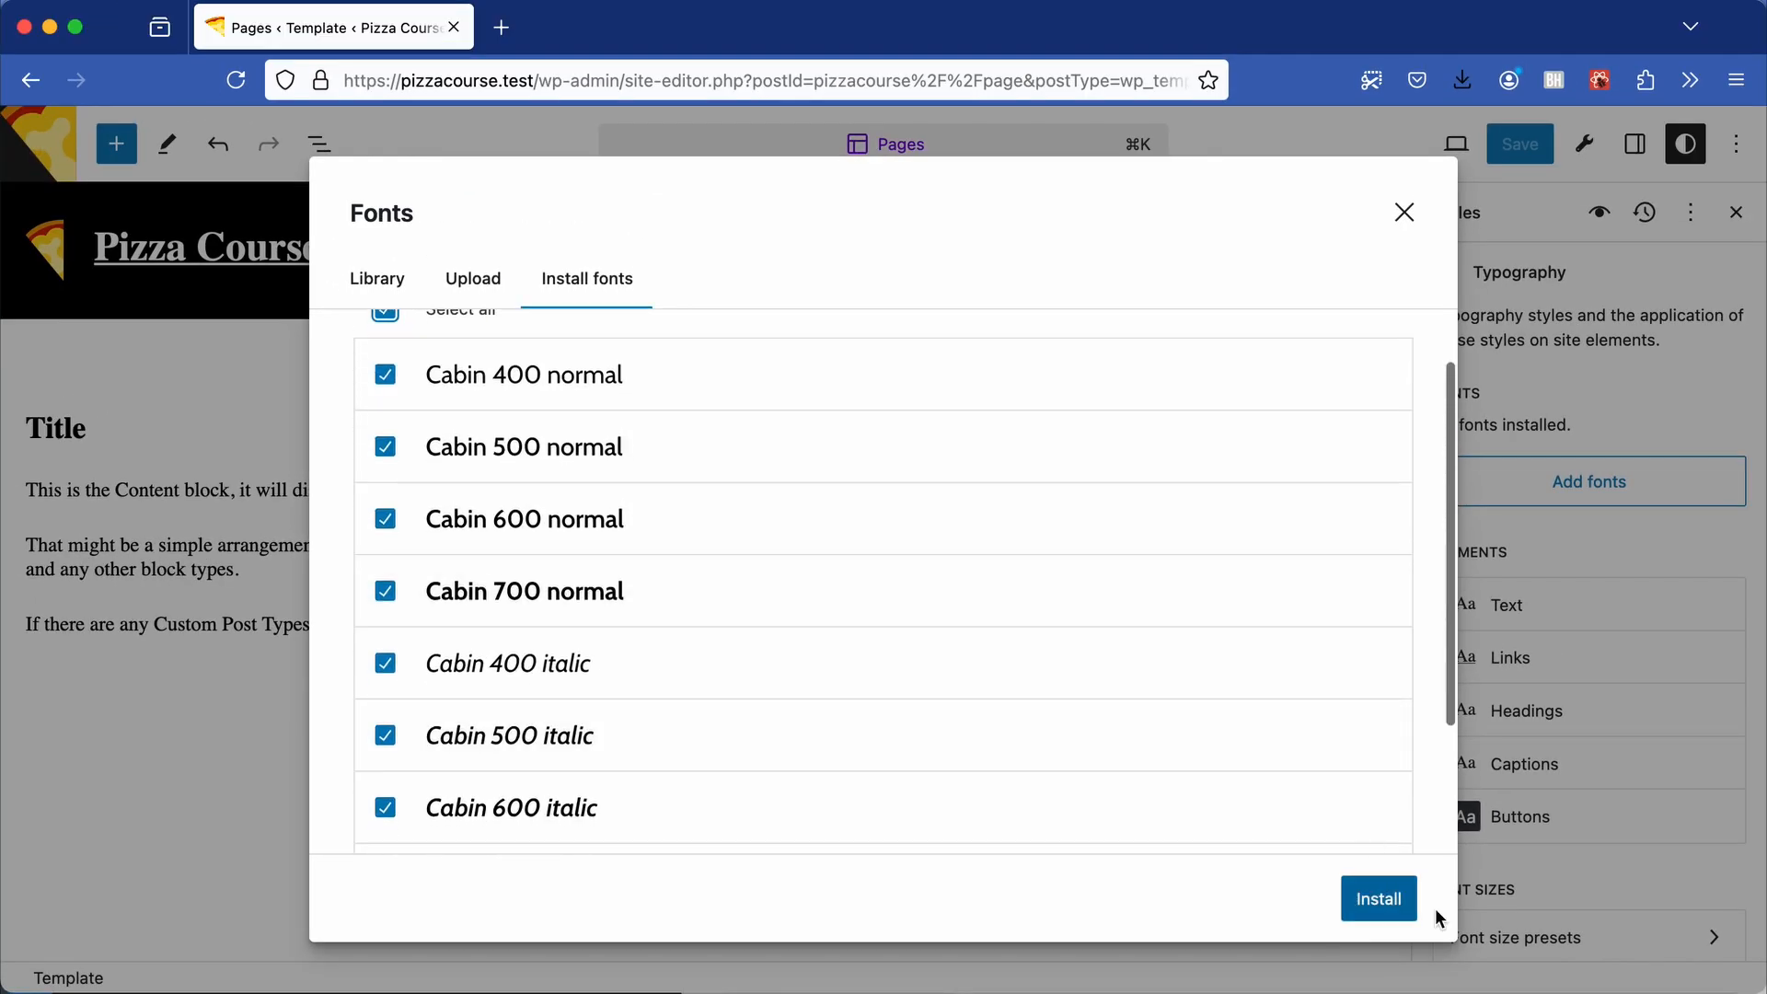
{"action": "left_click", "coordinate": [1389, 905]}
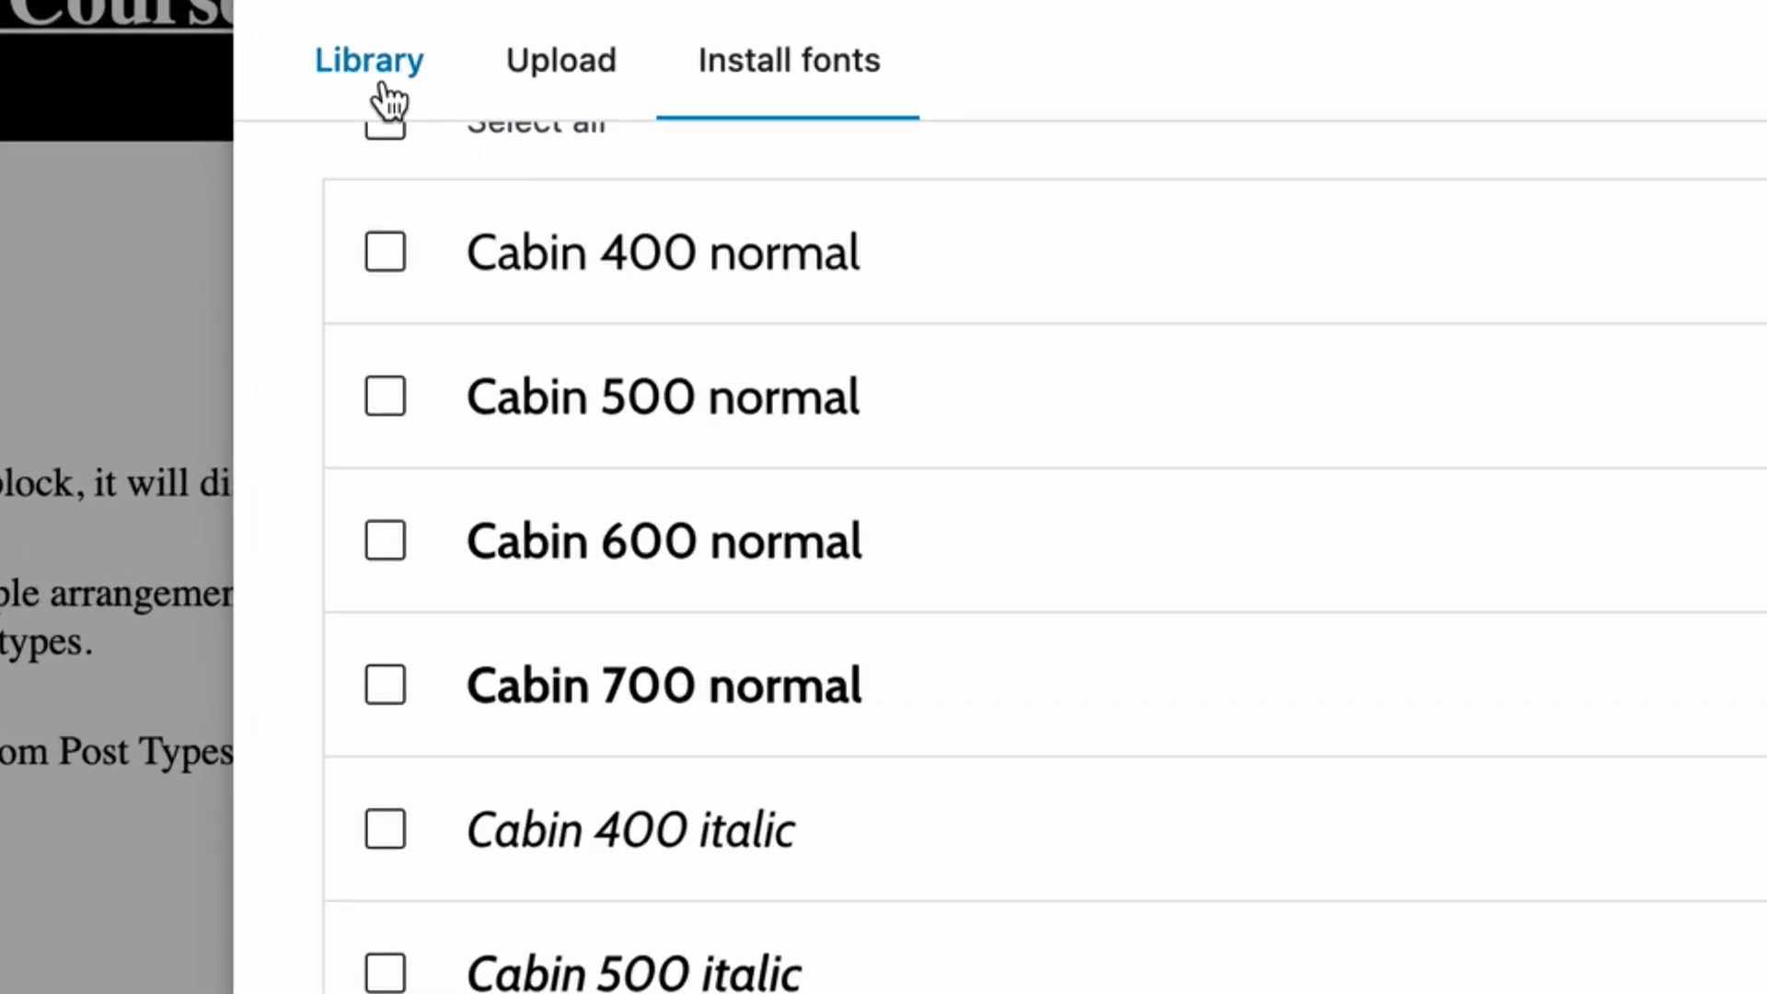
Review the Cabin font's active variants in the font library and close the font manager
{"action": "left_click", "coordinate": [381, 85]}
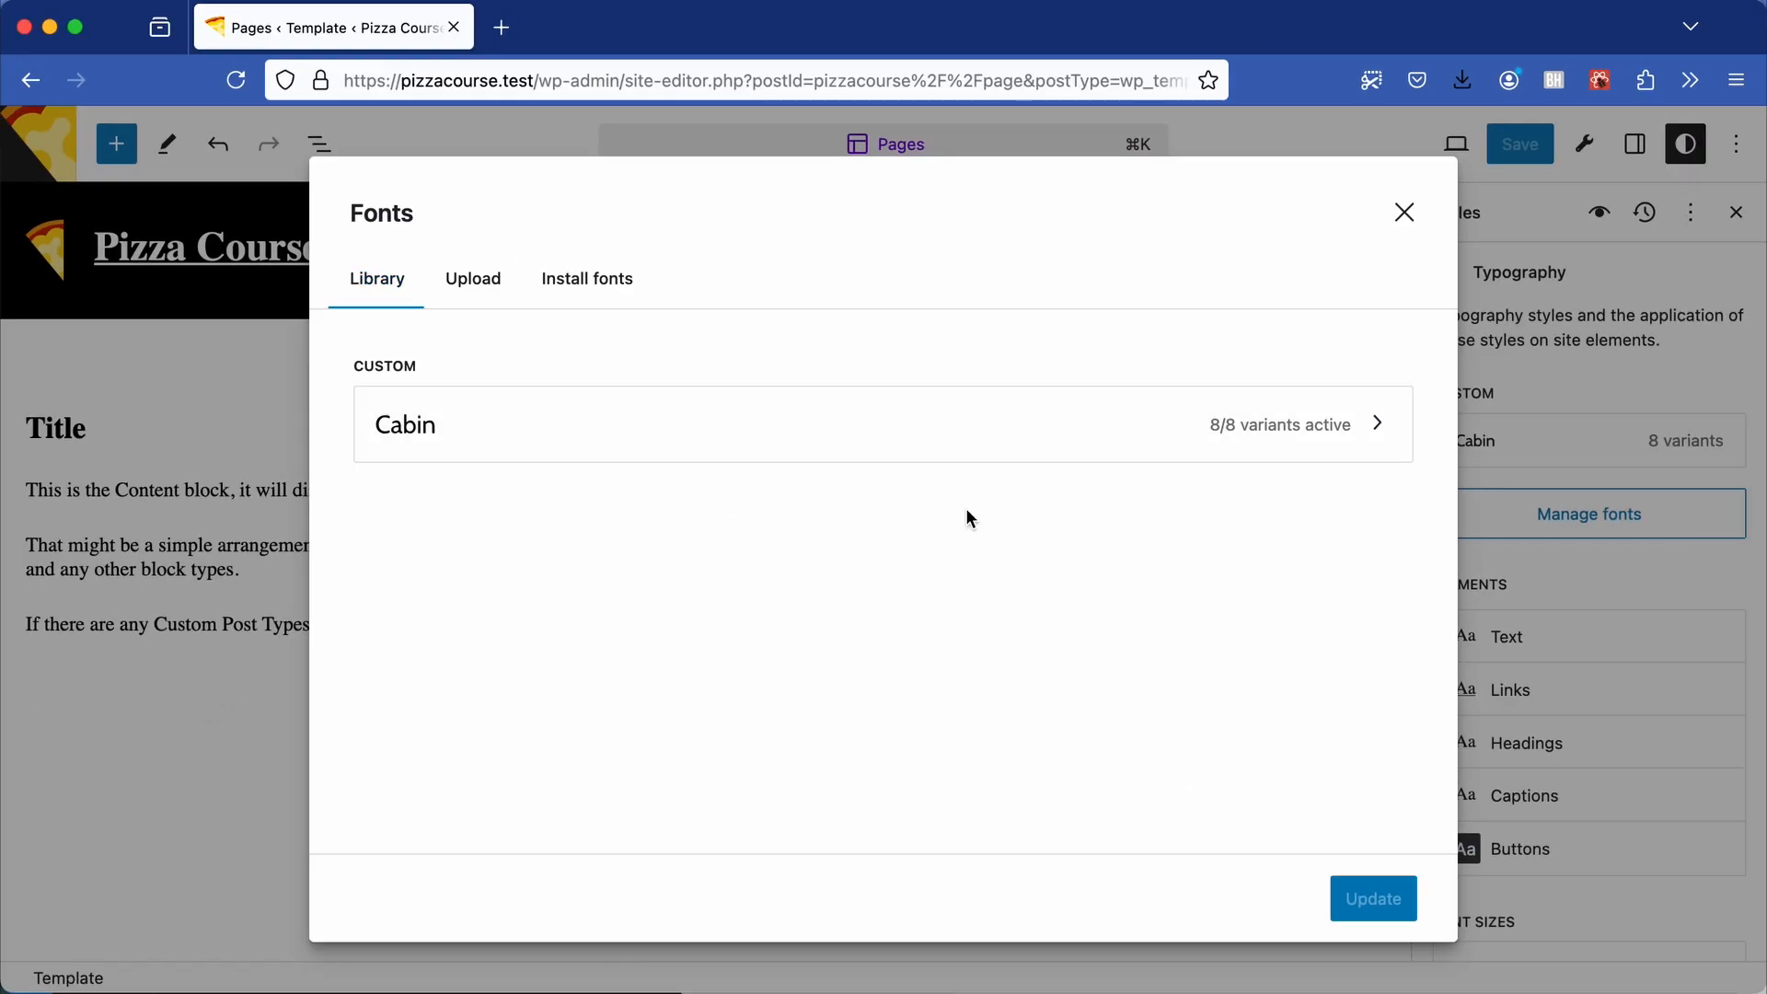
{"action": "left_click", "coordinate": [1176, 453]}
{"action": "scroll", "coordinate": [1068, 653], "scroll_direction": "down", "scroll_amount": 5}
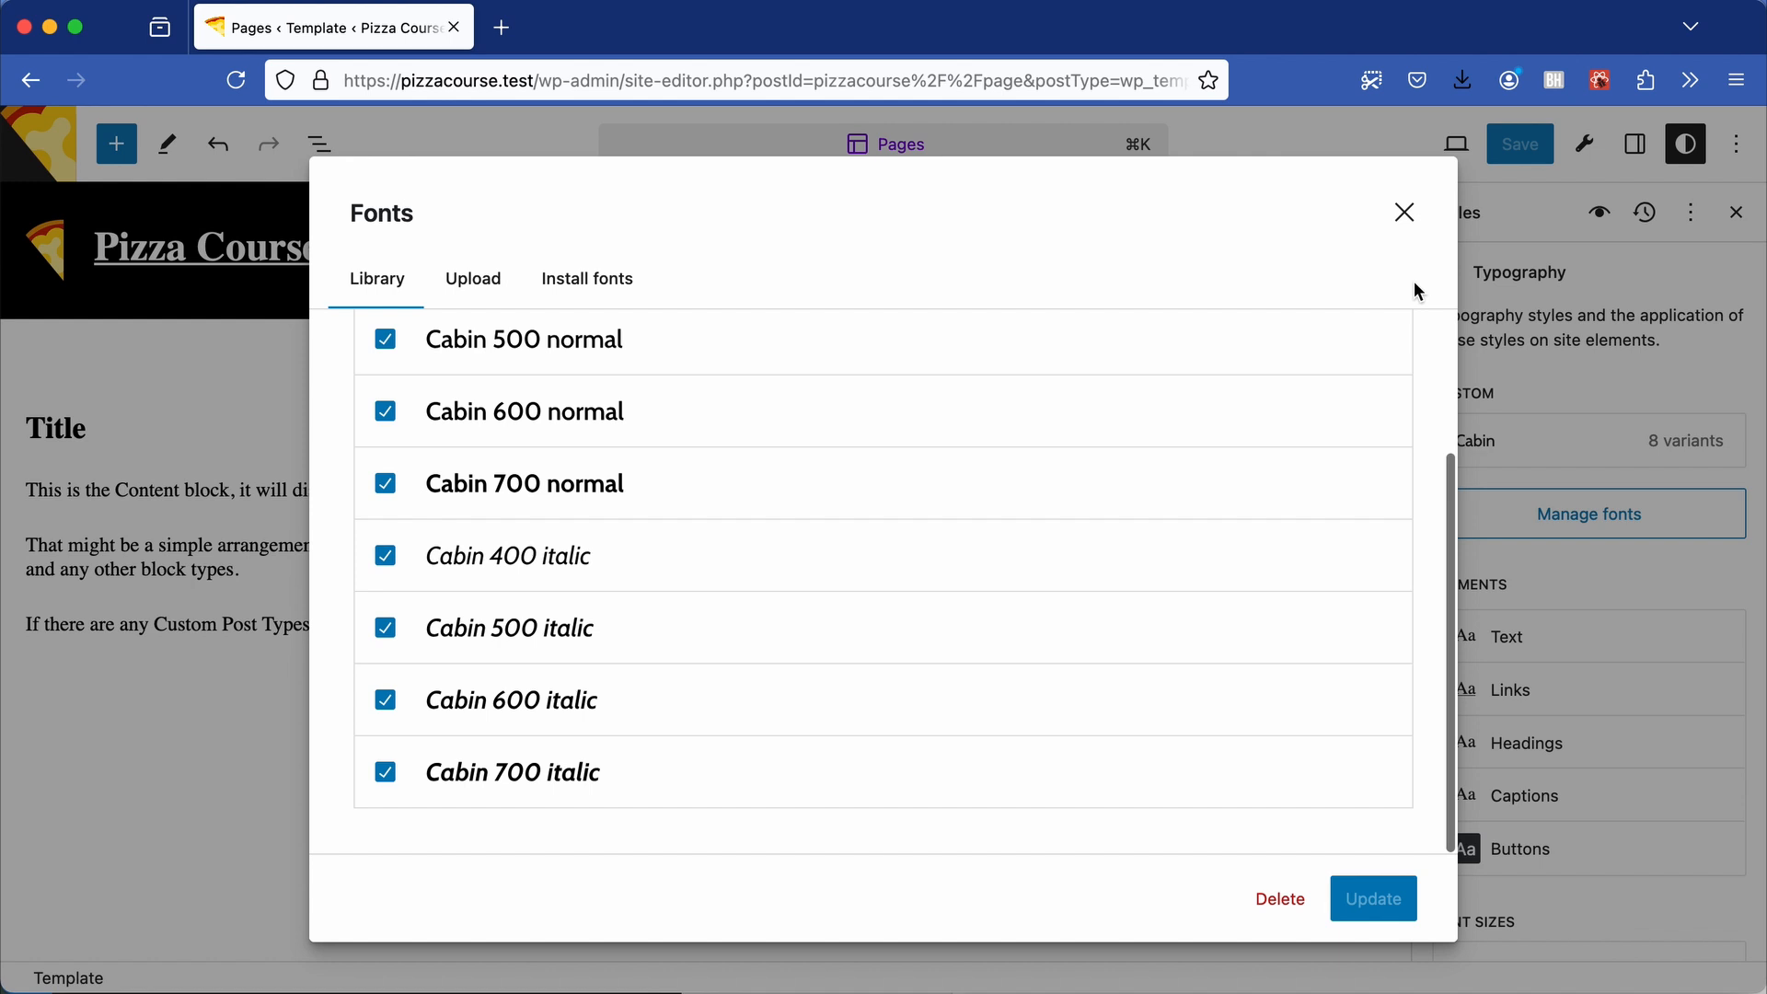
{"action": "scroll", "coordinate": [1416, 291], "scroll_direction": "up", "scroll_amount": 5}
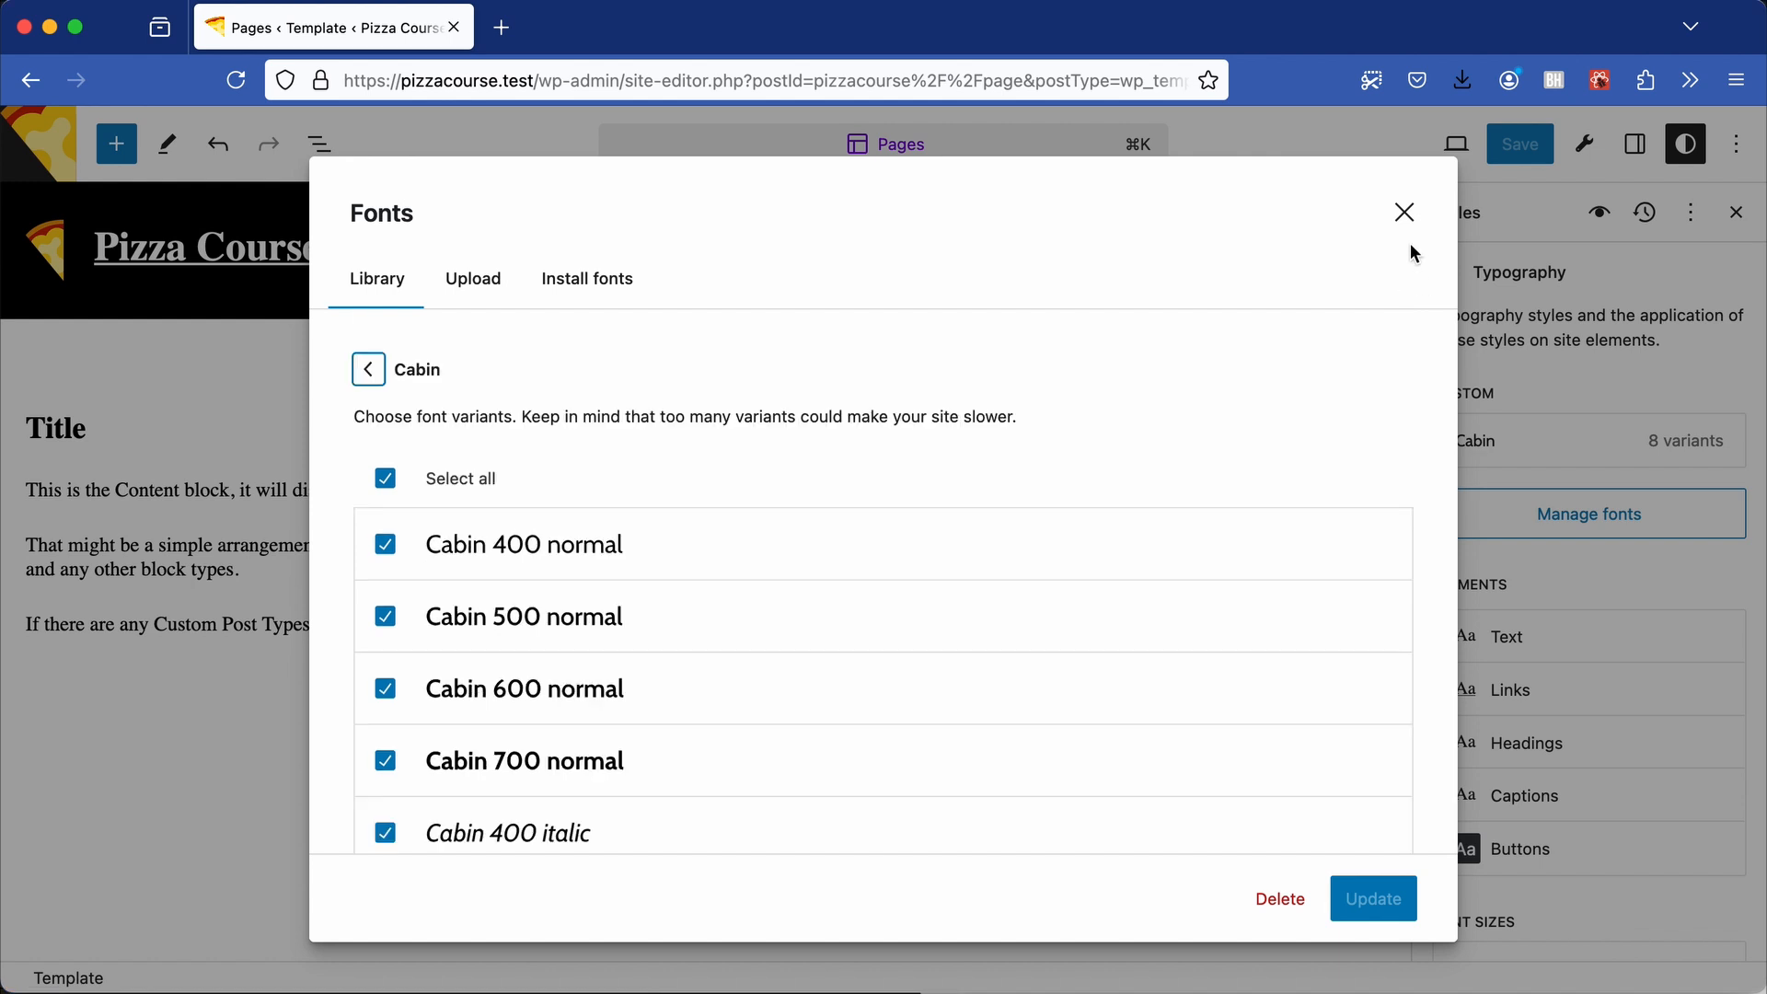
{"action": "left_click", "coordinate": [1403, 212]}
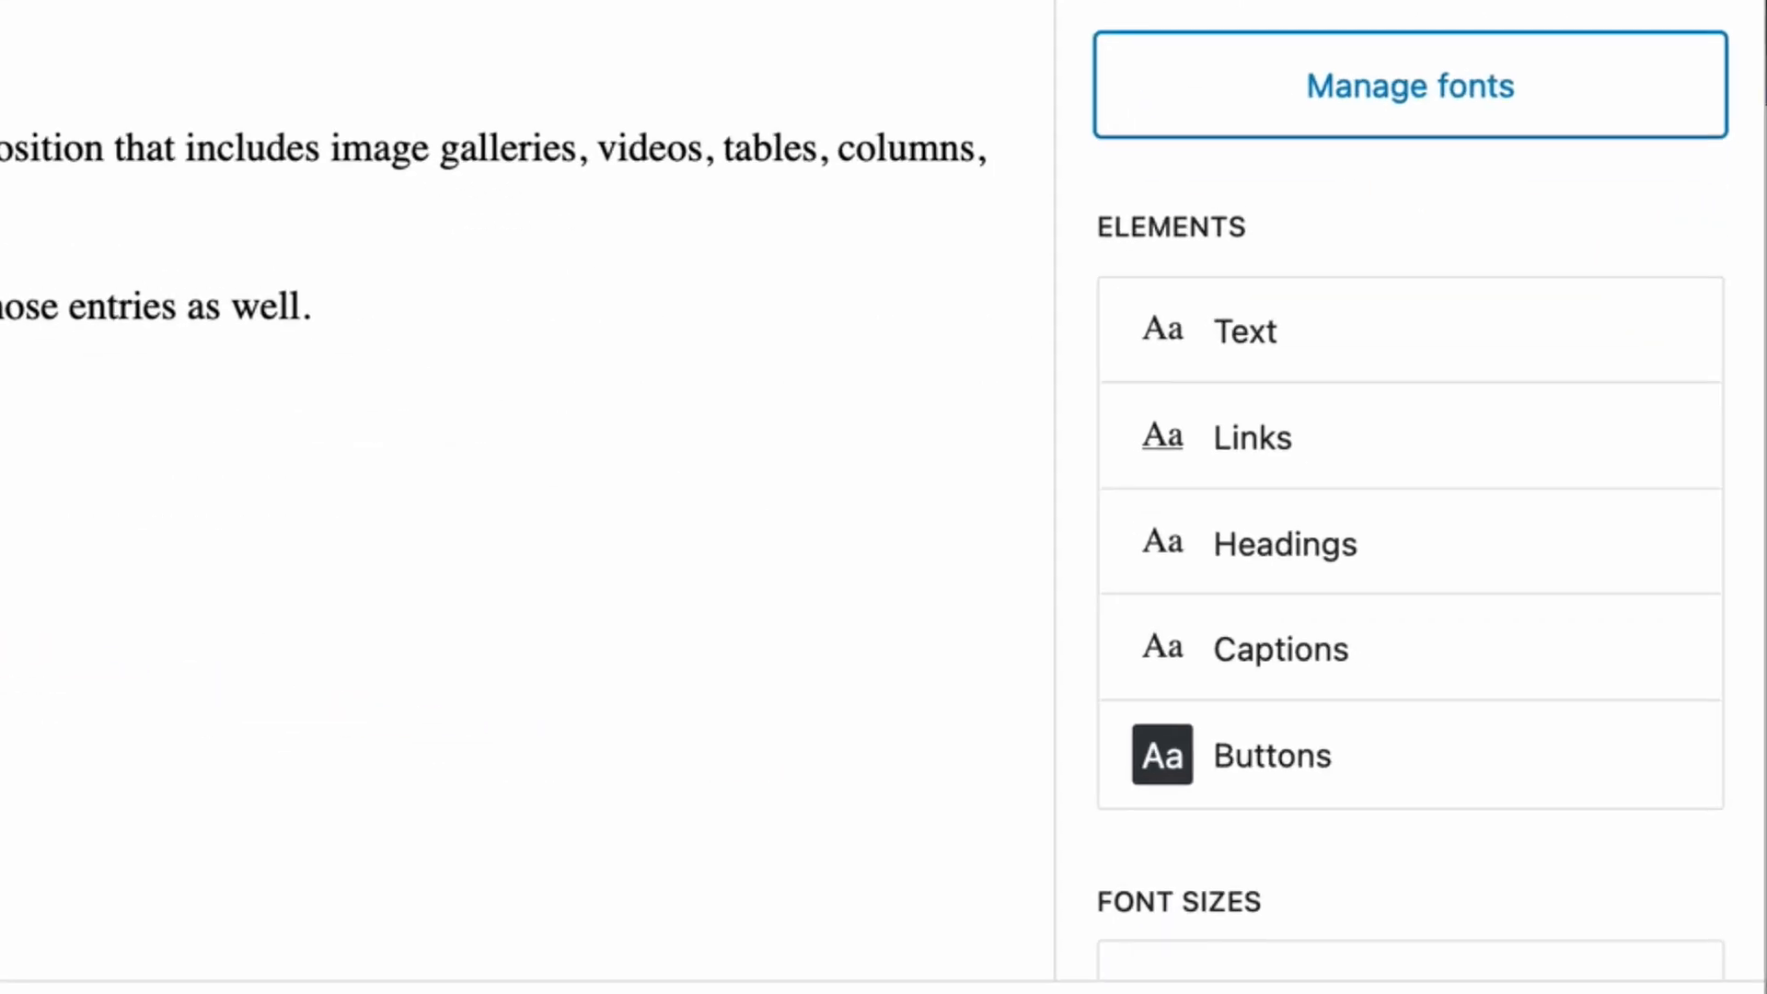
Set the font of the Text element to Cabin and save the custom global styles
{"action": "left_click", "coordinate": [1412, 359]}
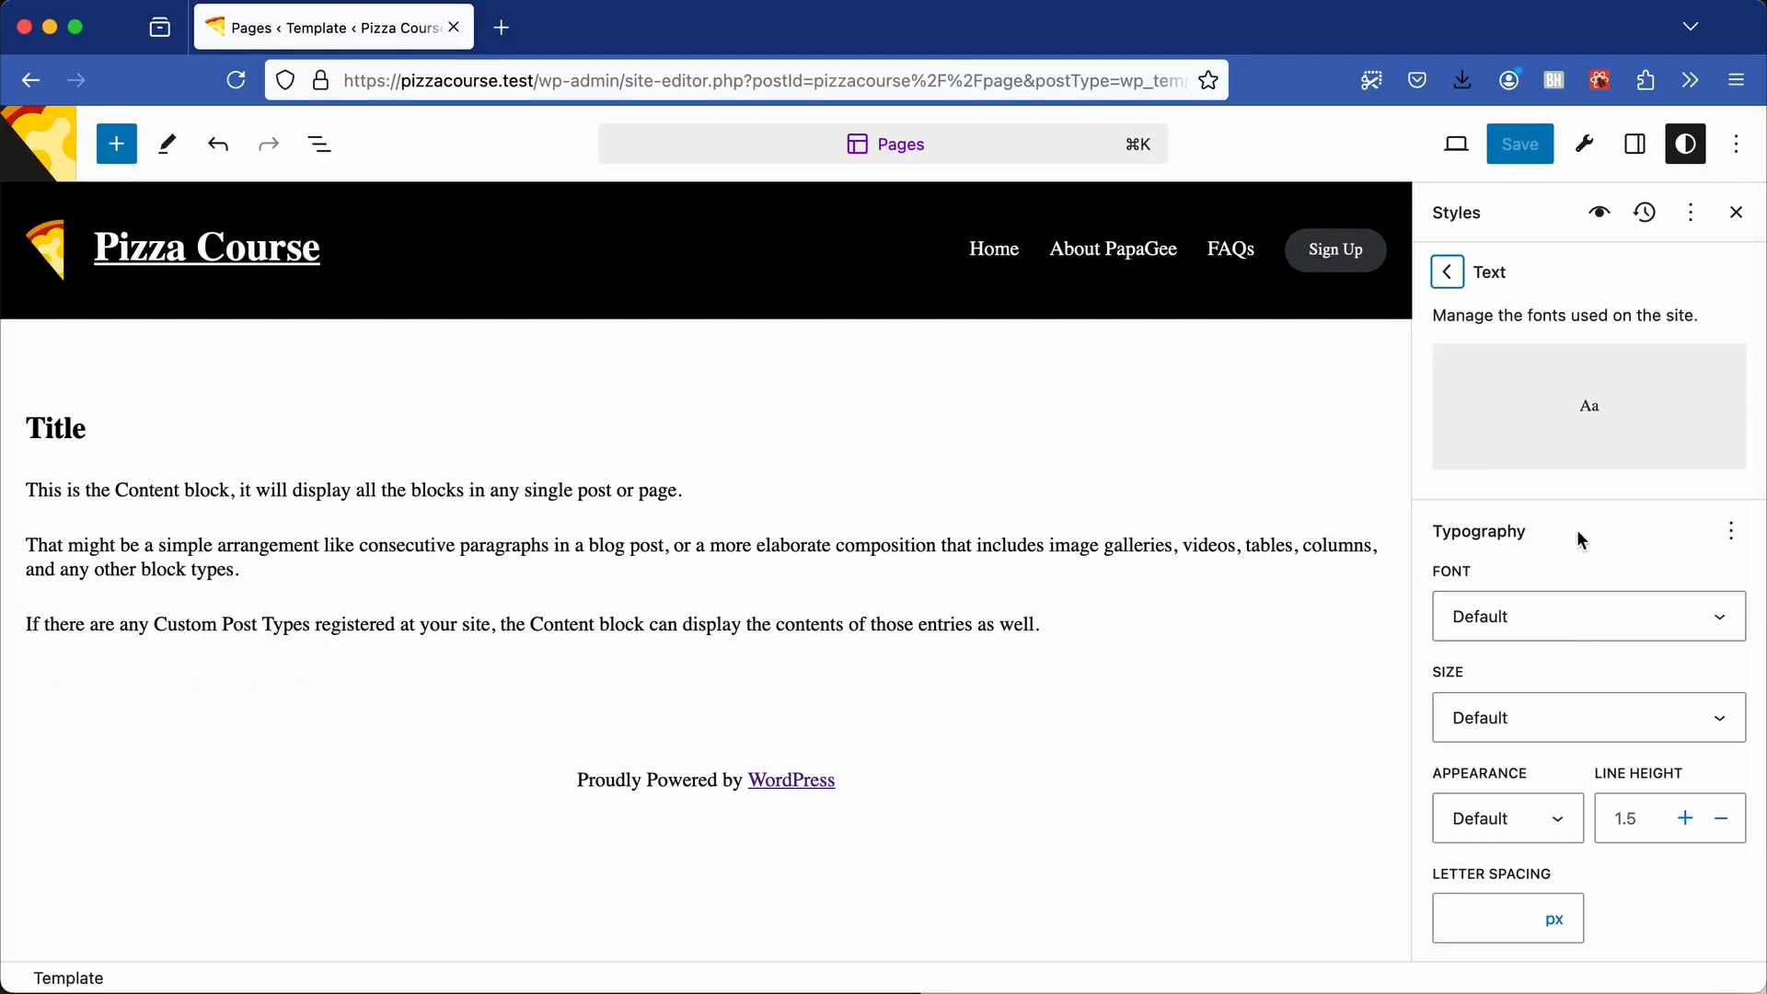
{"action": "left_click", "coordinate": [1644, 621]}
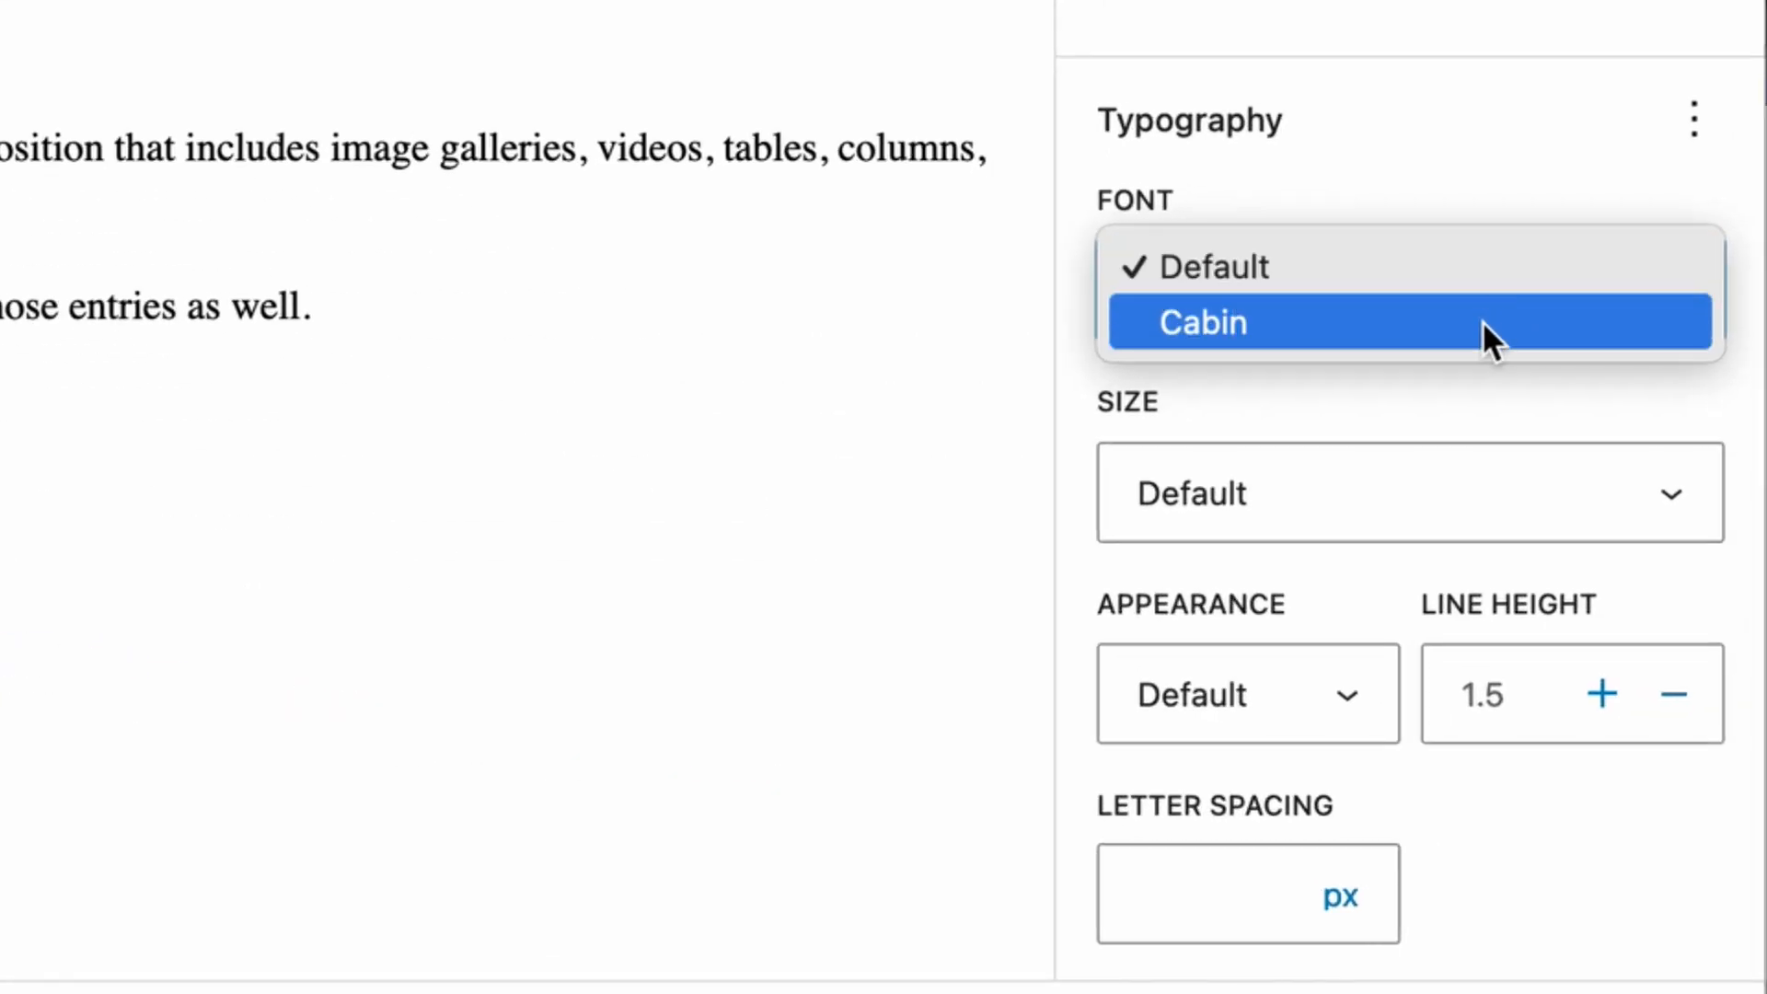
{"action": "left_click", "coordinate": [1482, 323]}
{"action": "left_click", "coordinate": [1484, 342]}
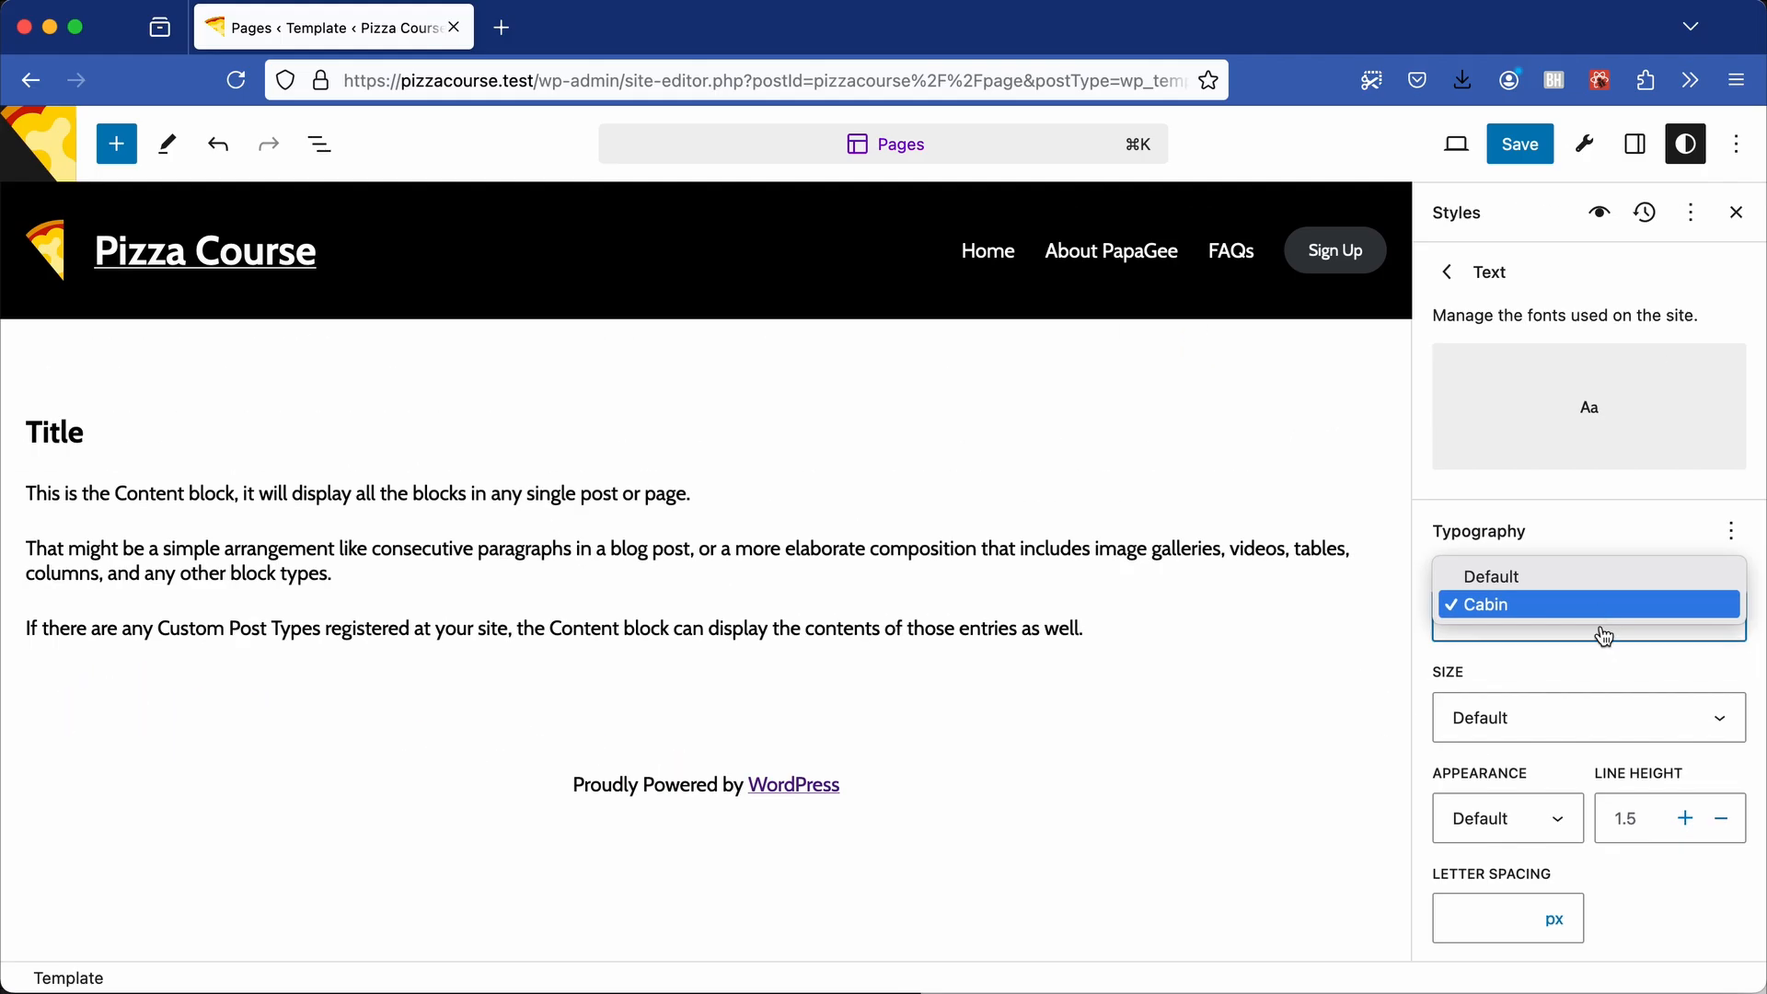
{"action": "left_click", "coordinate": [1600, 578]}
{"action": "left_click", "coordinate": [1600, 616]}
{"action": "left_click", "coordinate": [1590, 636]}
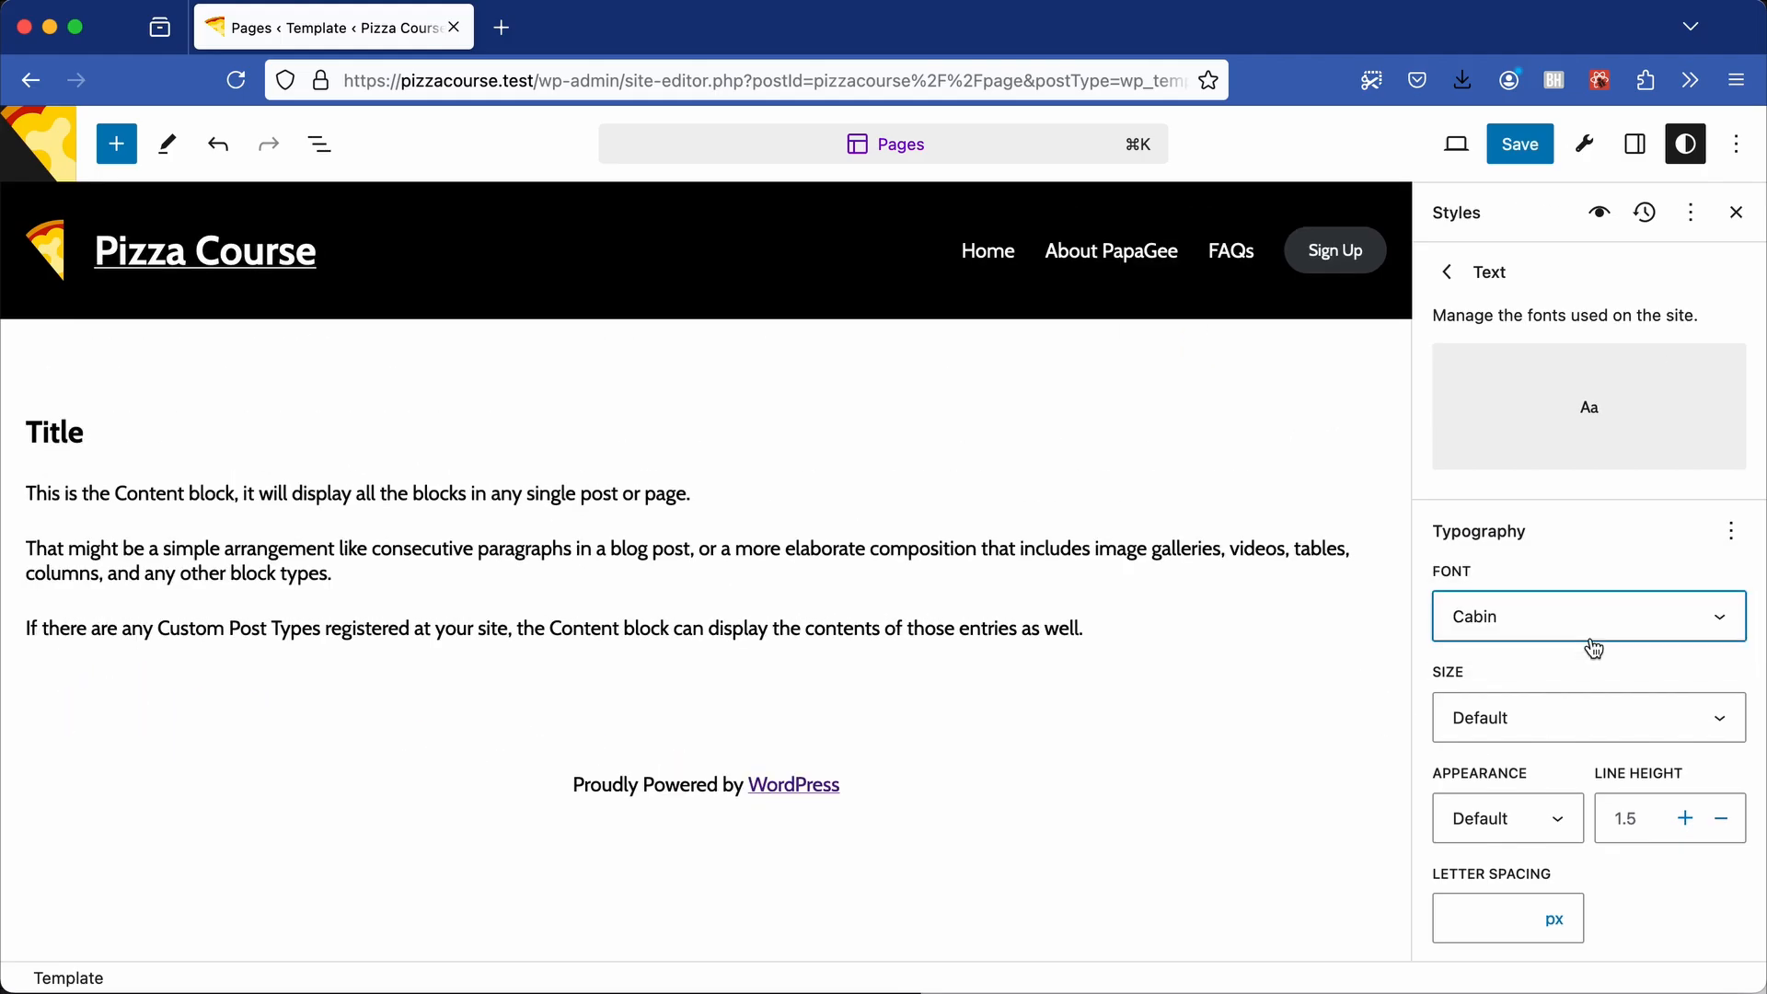
{"action": "left_click", "coordinate": [1524, 147]}
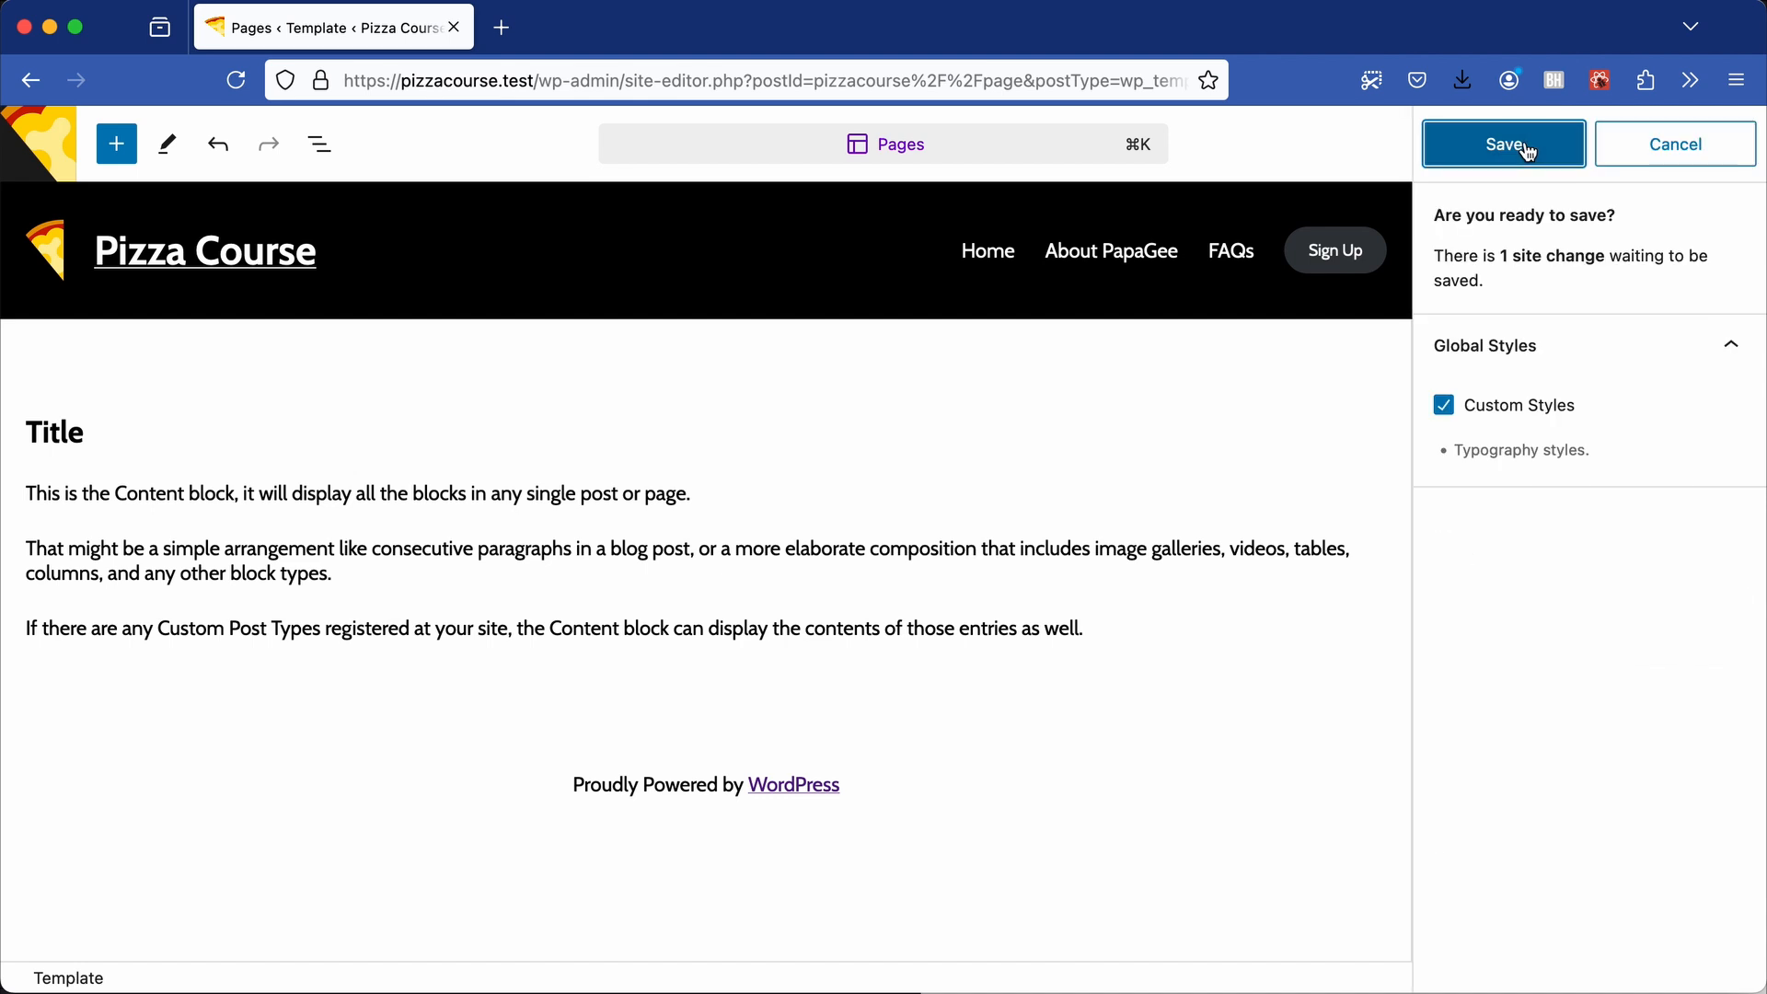
{"action": "left_click", "coordinate": [1527, 147]}
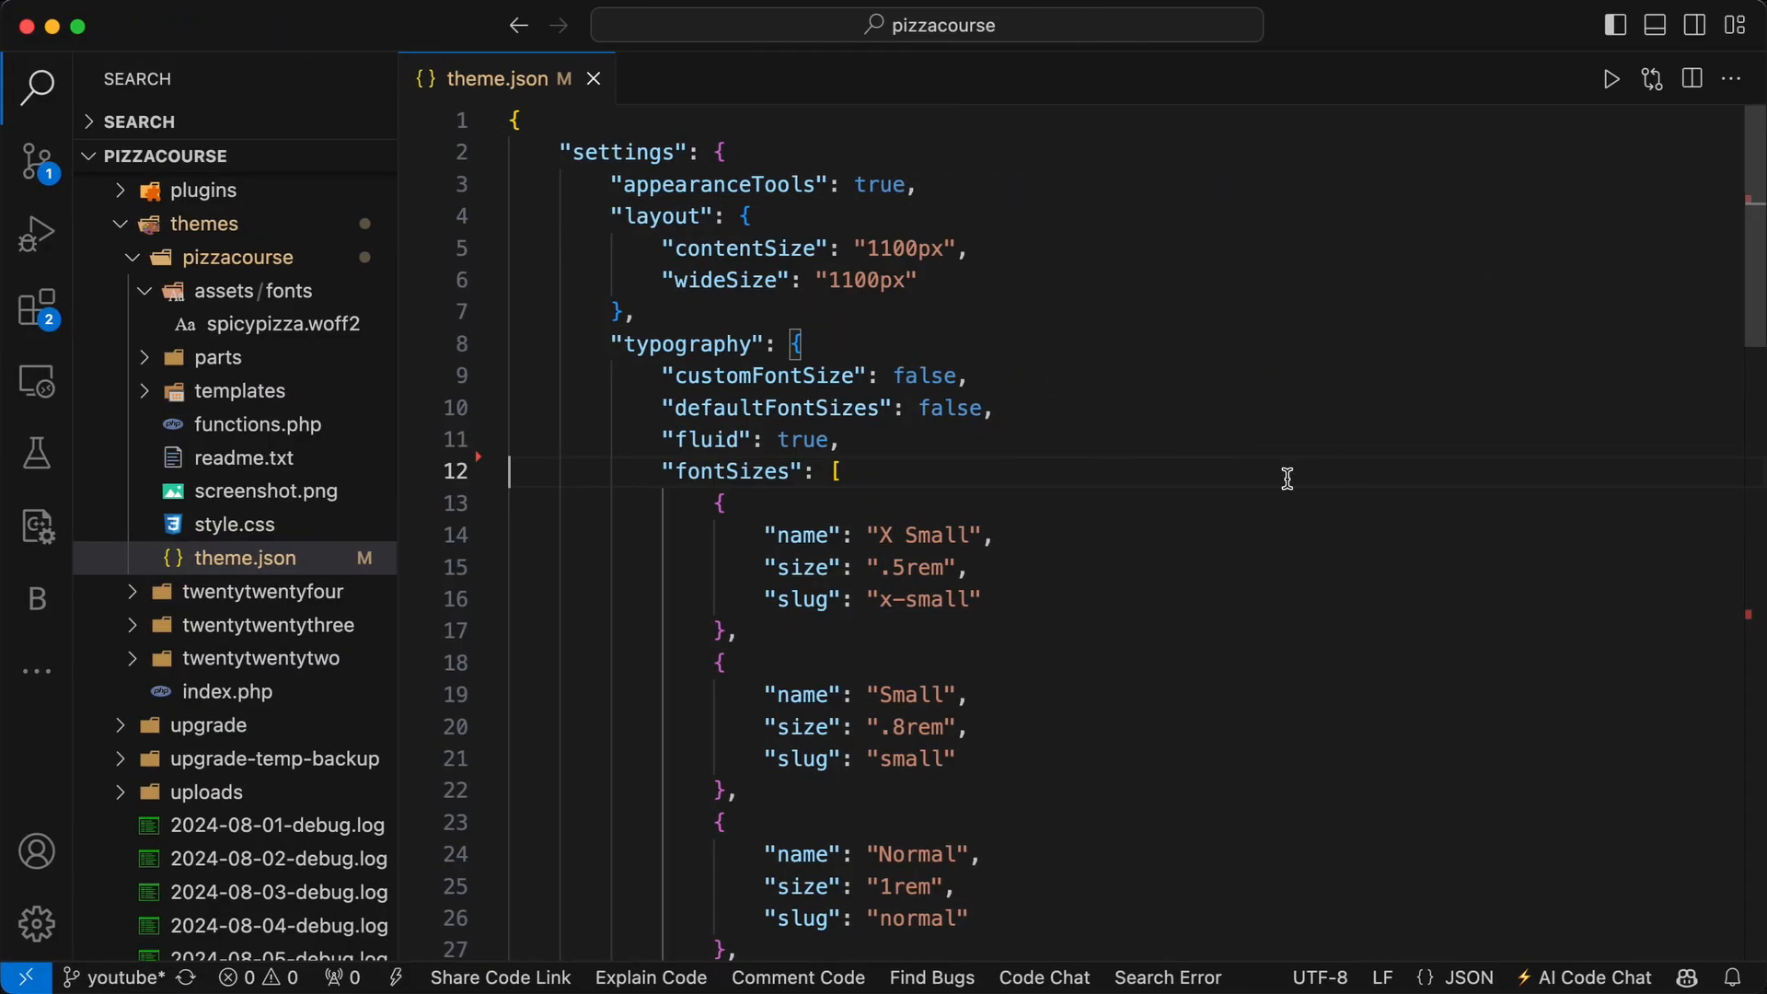
Switch to the code editor and examine the styles section and the typography settings of theme.json for font definitions
{"action": "scroll", "coordinate": [1287, 478], "scroll_direction": "down", "scroll_amount": 6}
{"action": "scroll", "coordinate": [1286, 478], "scroll_direction": "down", "scroll_amount": 9}
{"action": "scroll", "coordinate": [1287, 477], "scroll_direction": "down", "scroll_amount": 1}
{"action": "left_click", "coordinate": [885, 470]}
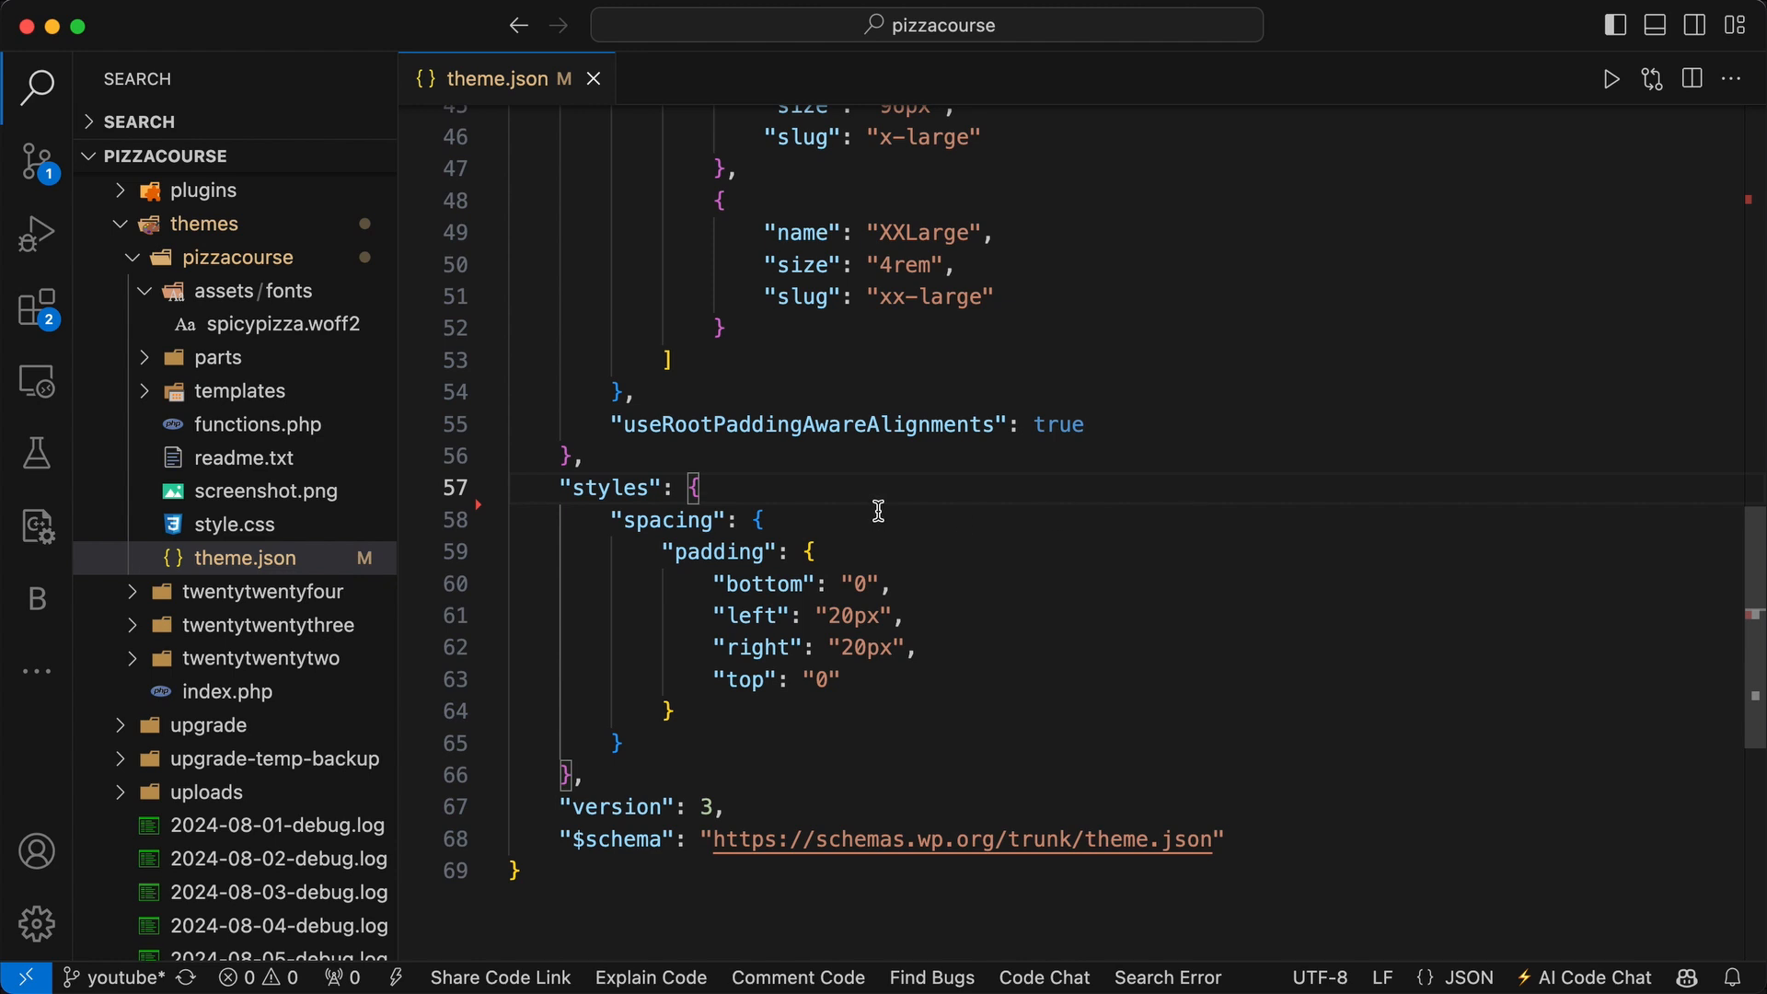
{"action": "left_click_drag", "start_coordinate": [878, 511], "coordinate": [875, 679]}
{"action": "scroll", "coordinate": [1022, 612], "scroll_direction": "up", "scroll_amount": 15}
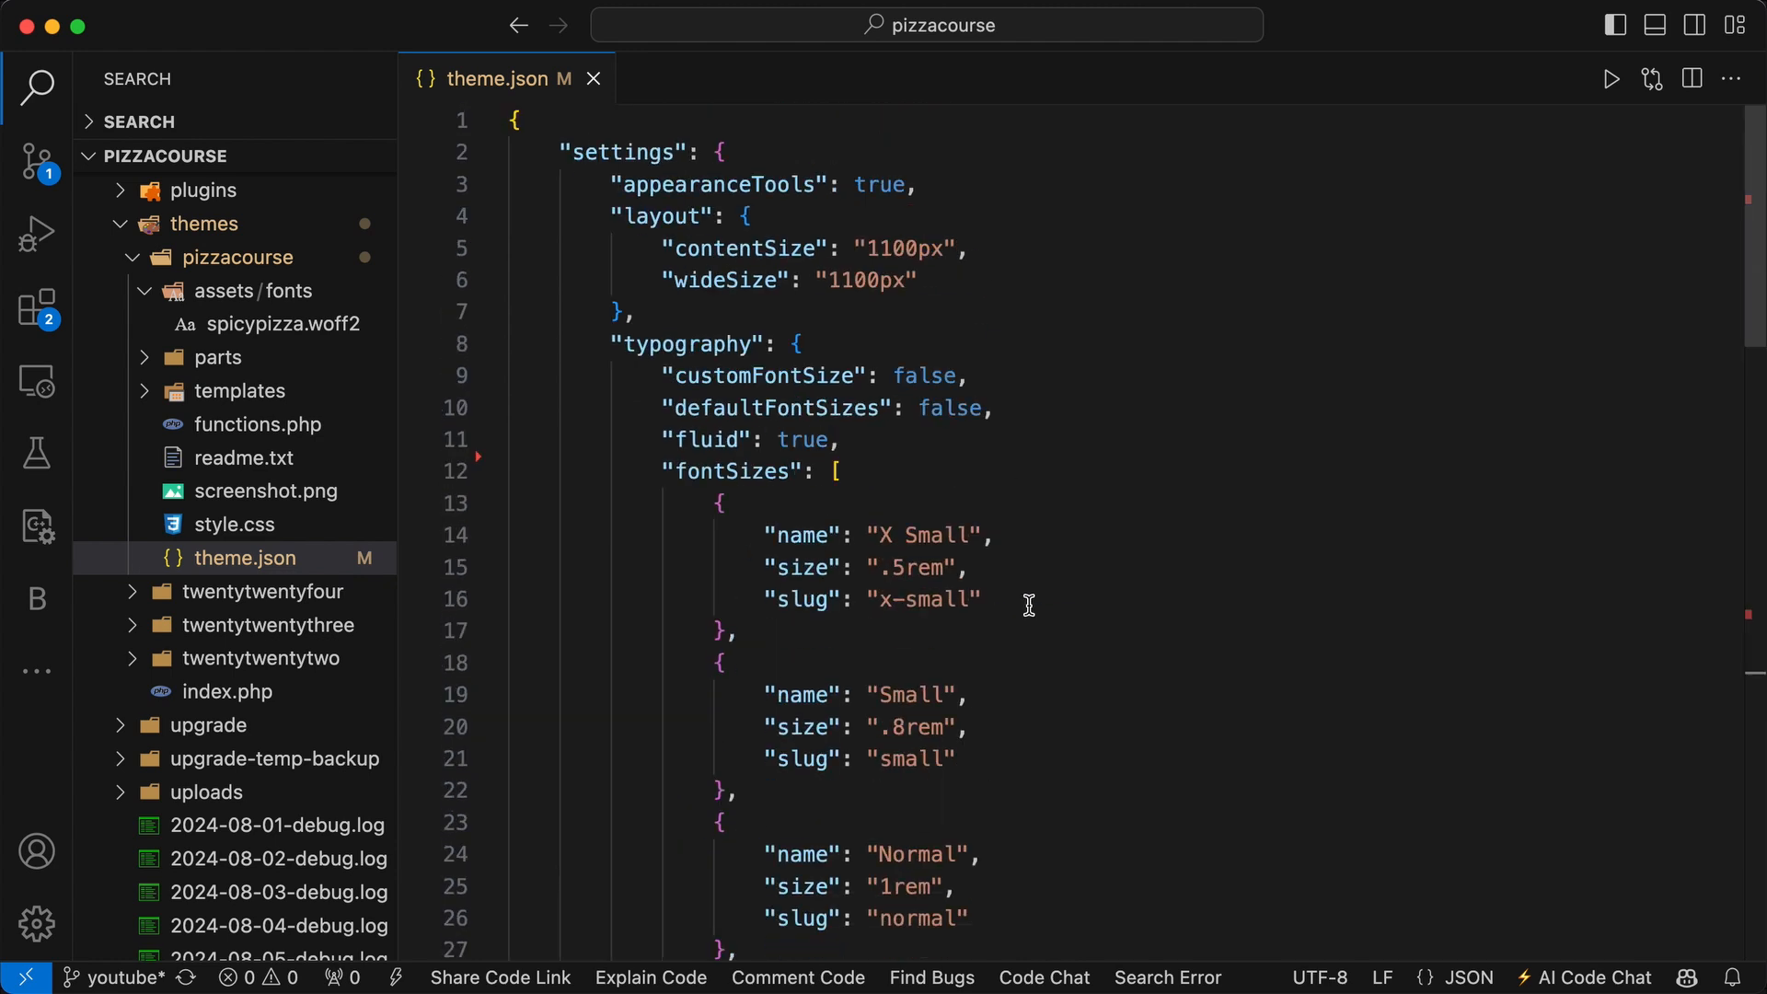
{"action": "triple_click", "coordinate": [1002, 443]}
{"action": "left_click", "coordinate": [1288, 463]}
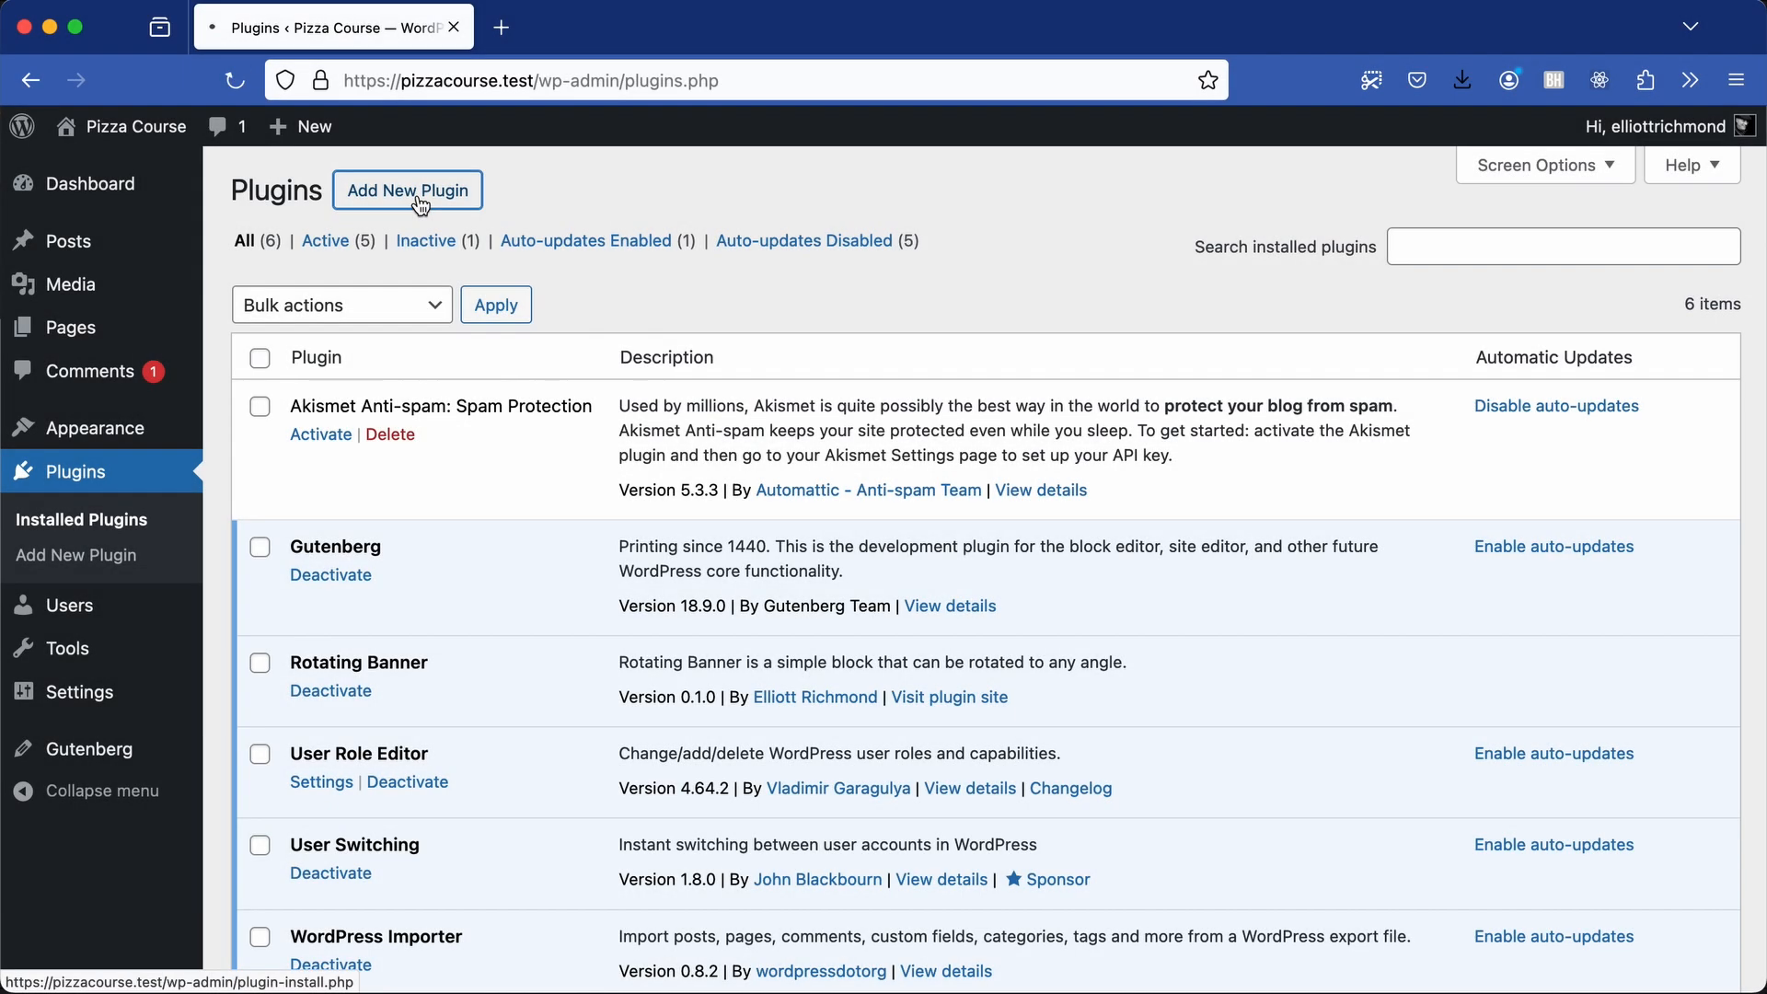
From the WordPress Plugins page, search for new plugins matching "create block theme"
{"action": "left_click", "coordinate": [420, 199]}
{"action": "left_click", "coordinate": [1411, 259]}
{"action": "type", "text": "cre"}
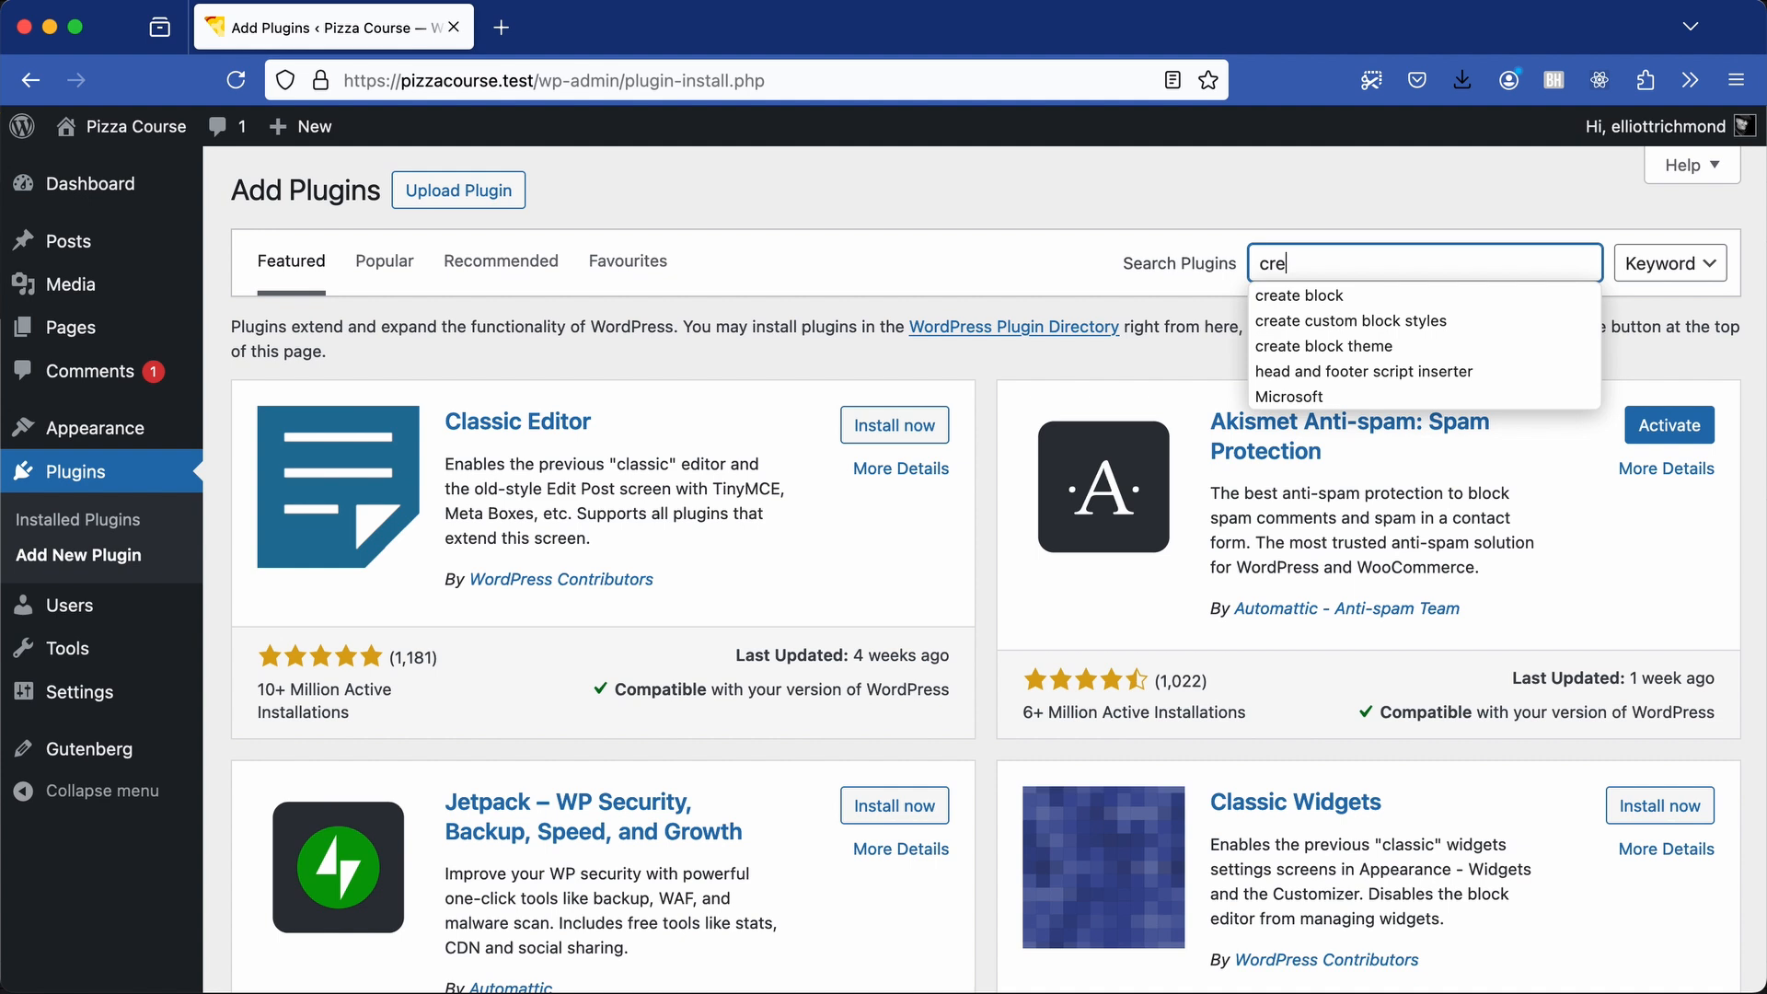
{"action": "type", "text": "a"}
{"action": "key", "text": "Down"}
{"action": "key", "text": "Down"}
{"action": "key", "text": "Down"}
{"action": "key", "text": "Return"}
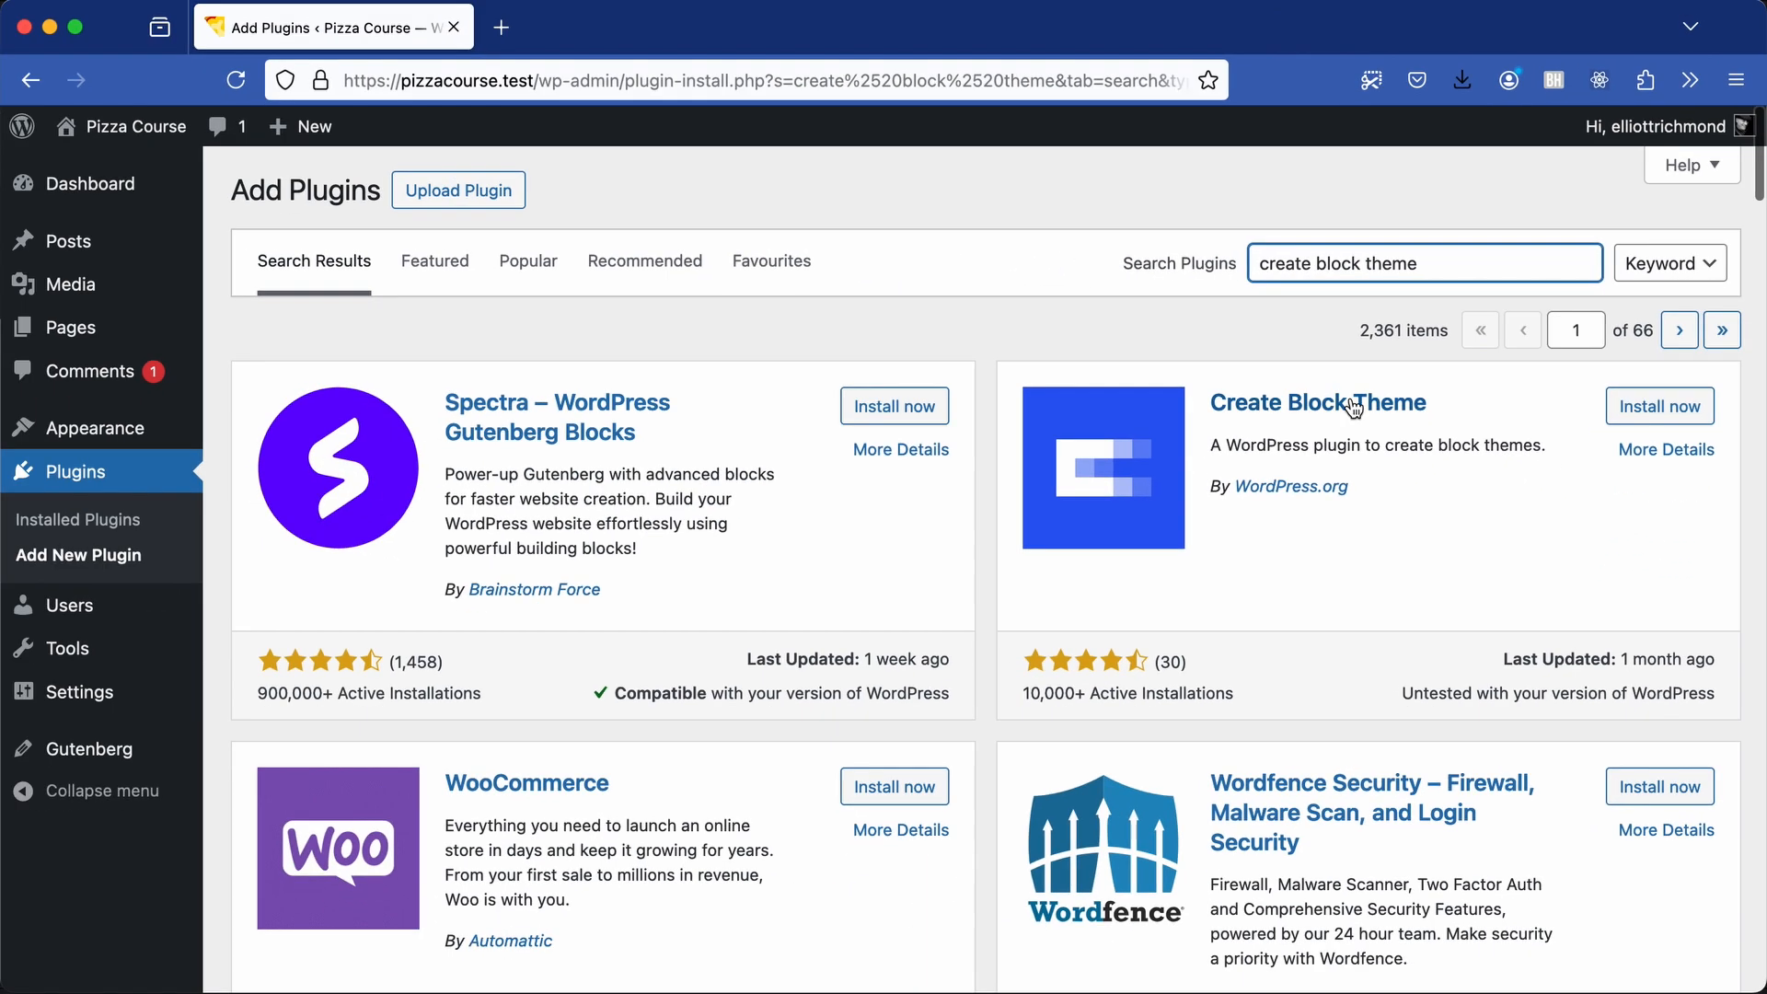
Read through the Create Block Theme plugin's description in its details, and install and activate the plugin
{"action": "left_click", "coordinate": [1350, 405]}
{"action": "scroll", "coordinate": [1104, 627], "scroll_direction": "down", "scroll_amount": 2}
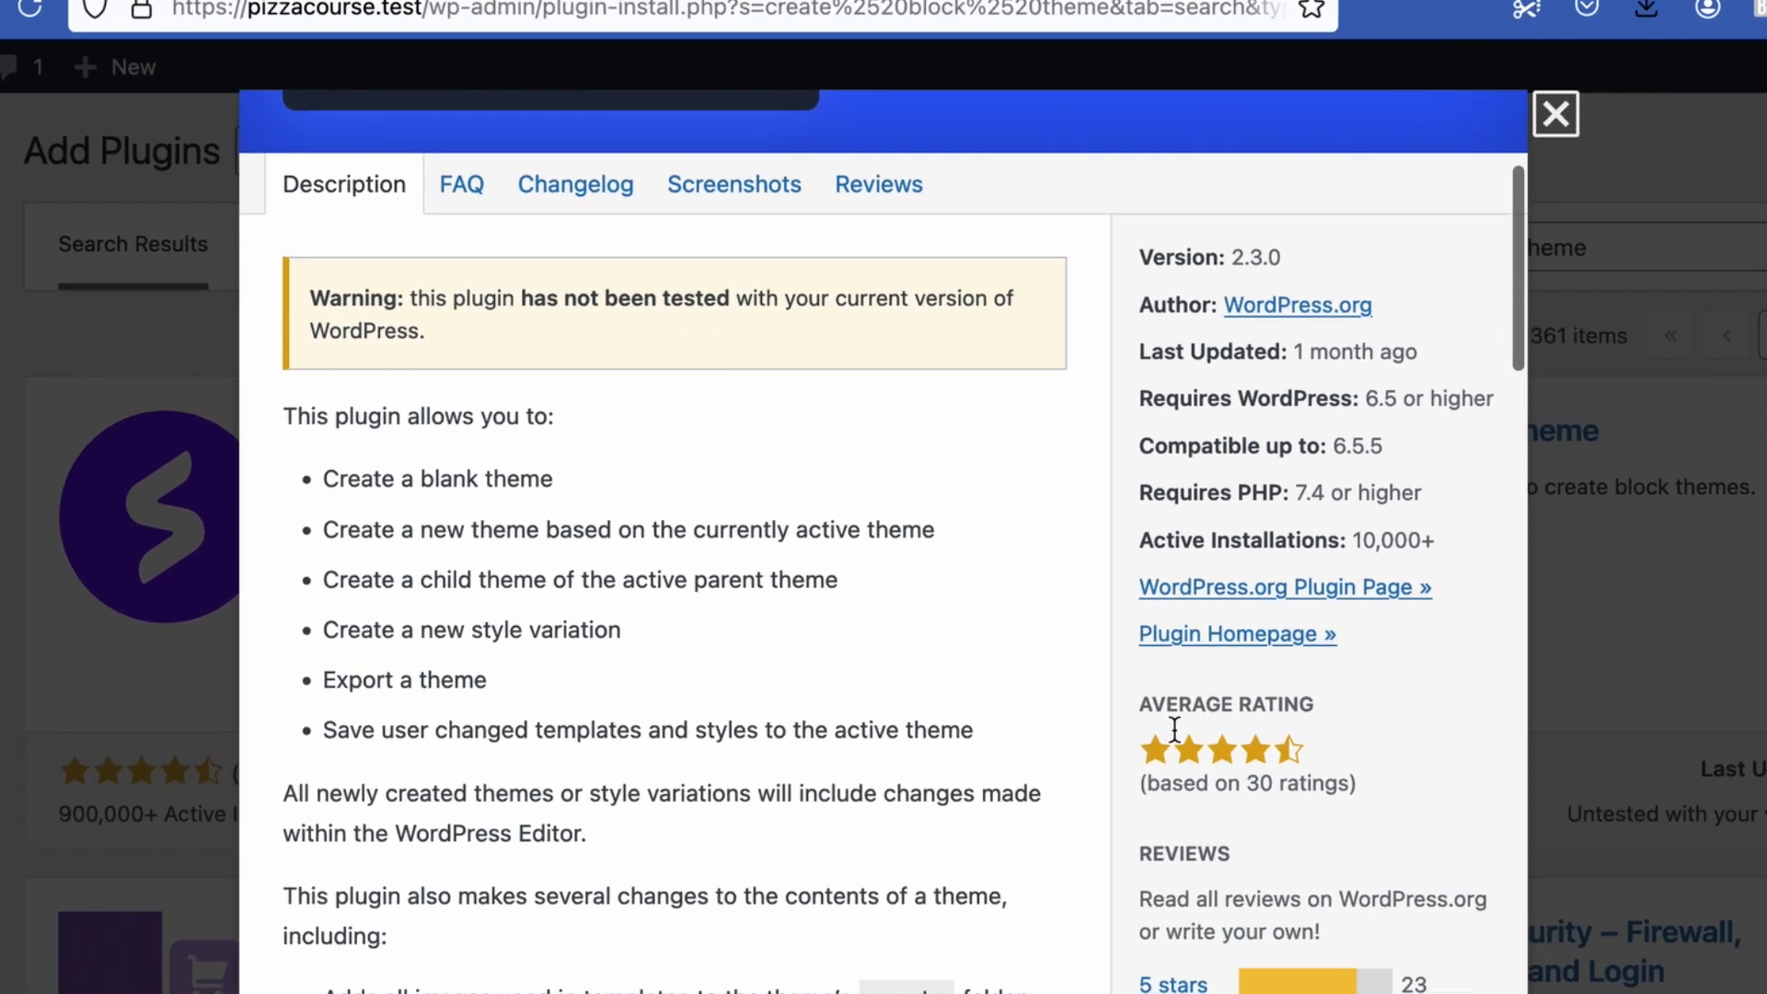
{"action": "scroll", "coordinate": [1175, 729], "scroll_direction": "down", "scroll_amount": 10}
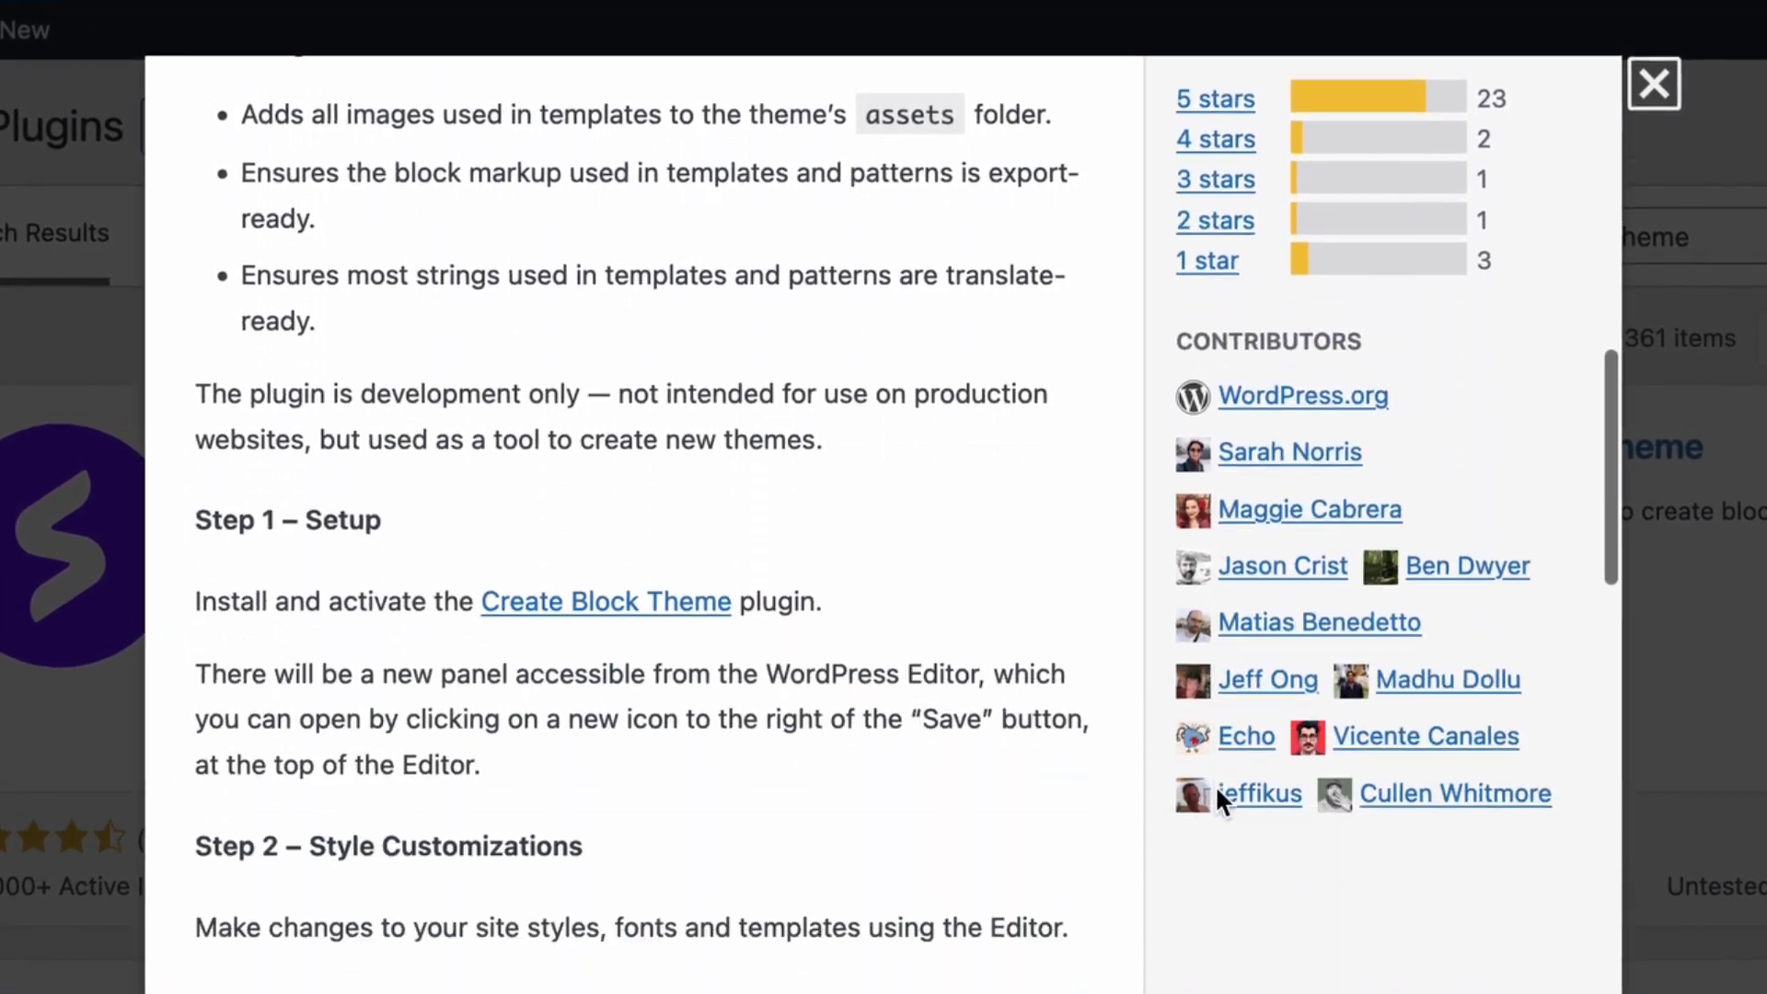
{"action": "scroll", "coordinate": [1215, 784], "scroll_direction": "down", "scroll_amount": 10}
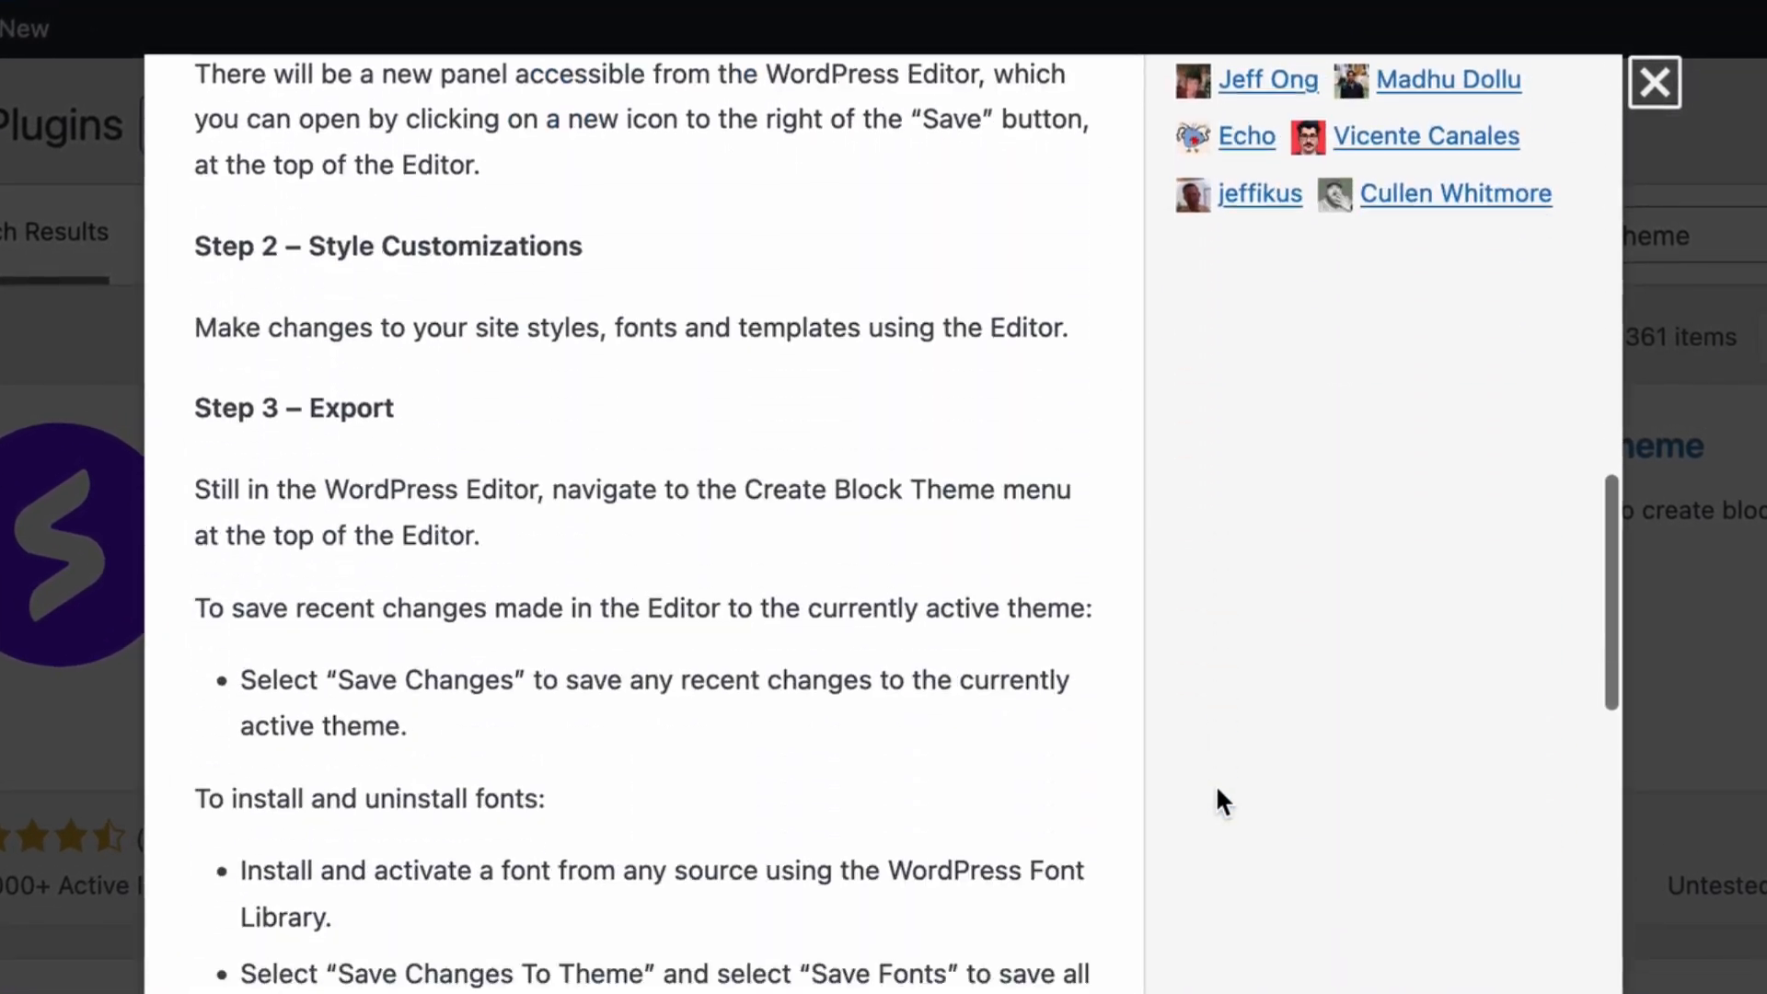
{"action": "scroll", "coordinate": [1216, 788], "scroll_direction": "down", "scroll_amount": 12}
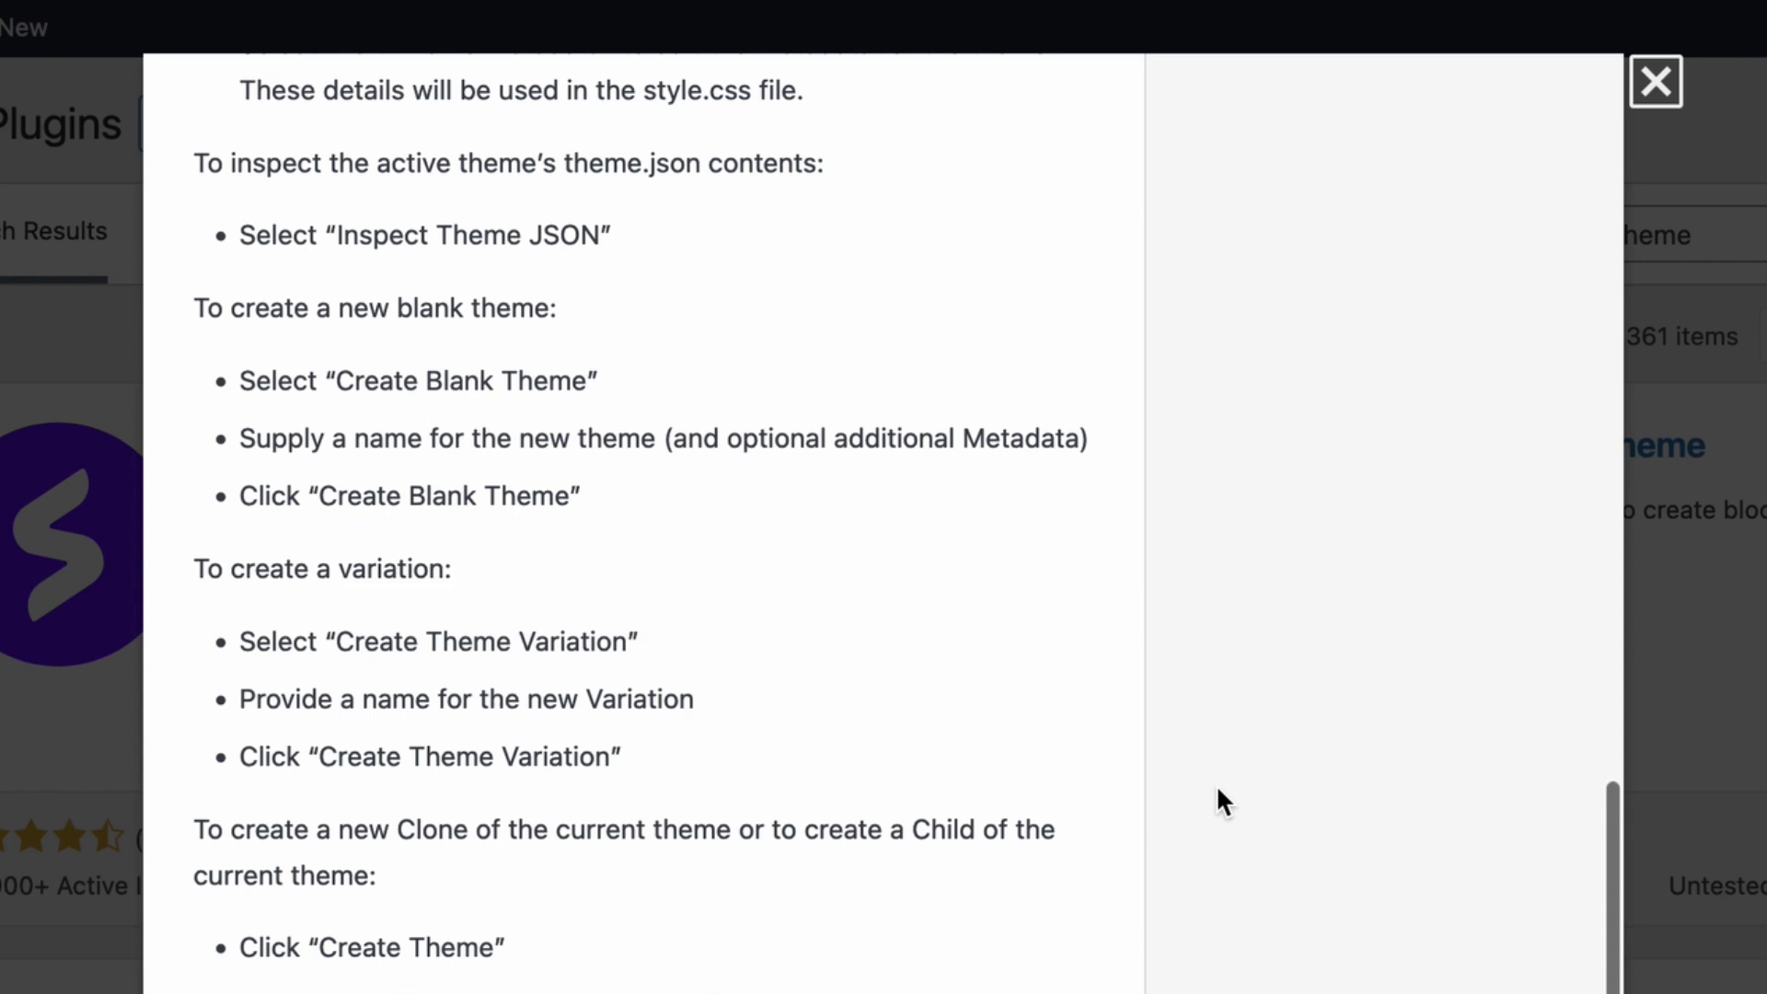
{"action": "left_click", "coordinate": [1292, 921]}
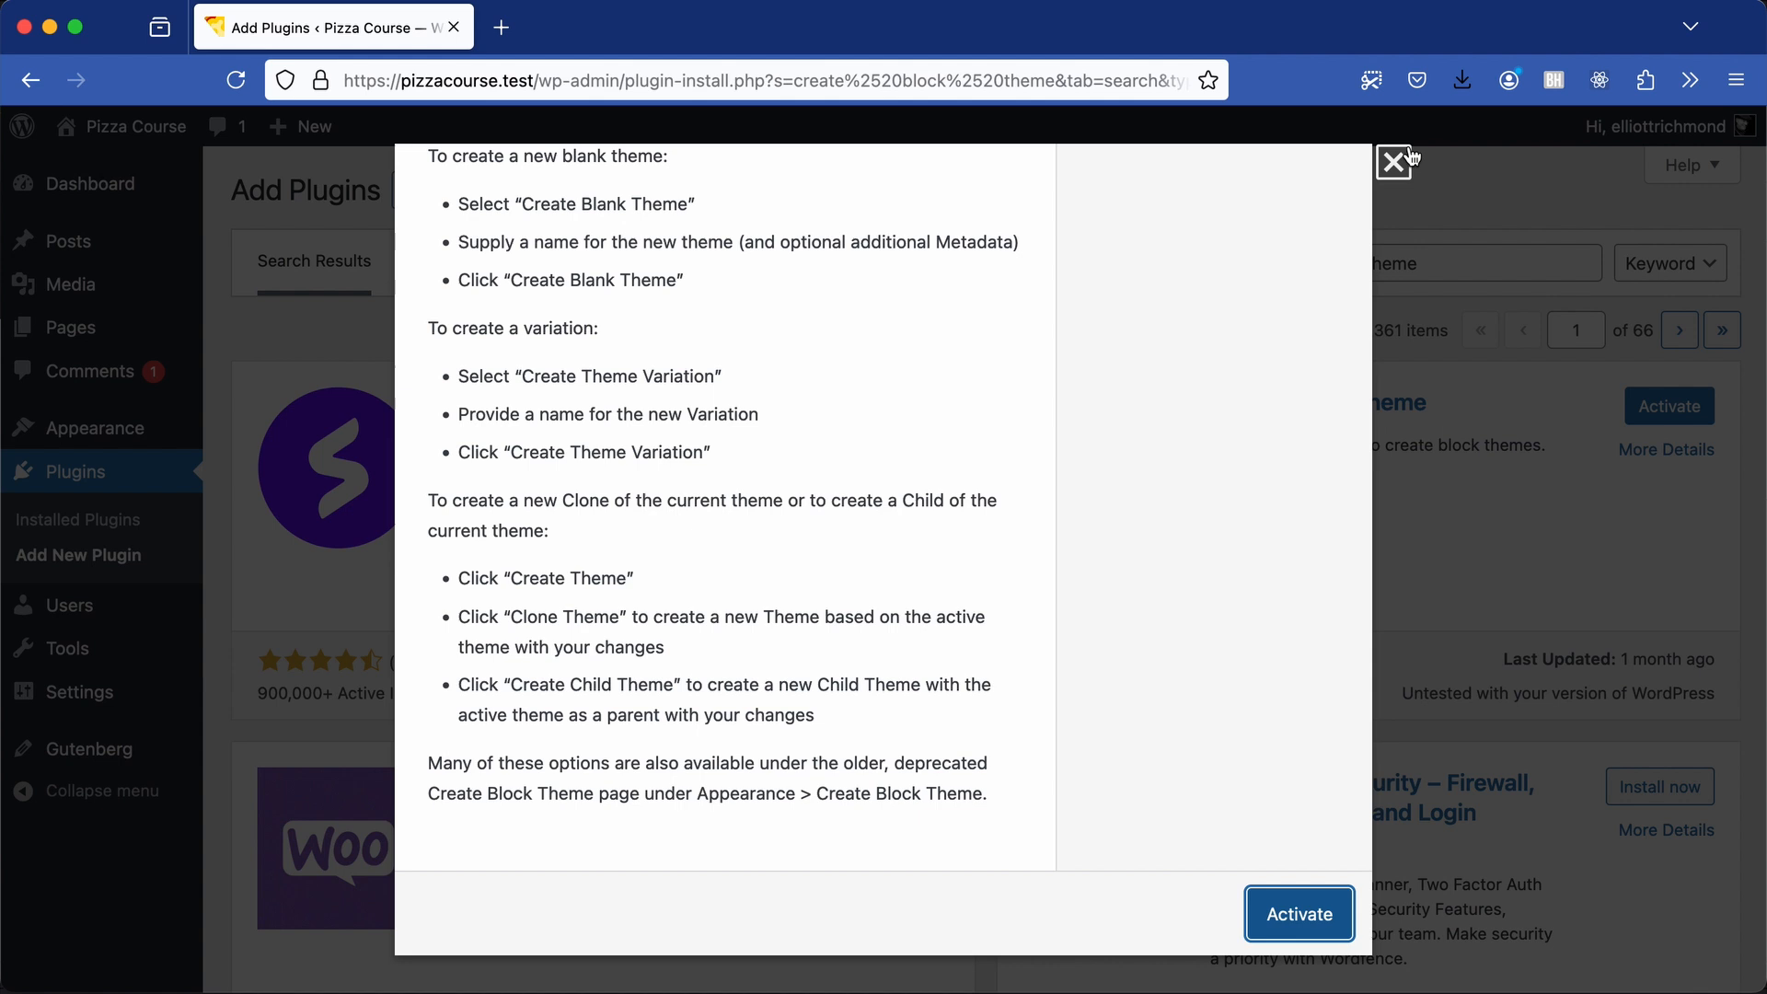
{"action": "left_click", "coordinate": [1298, 914]}
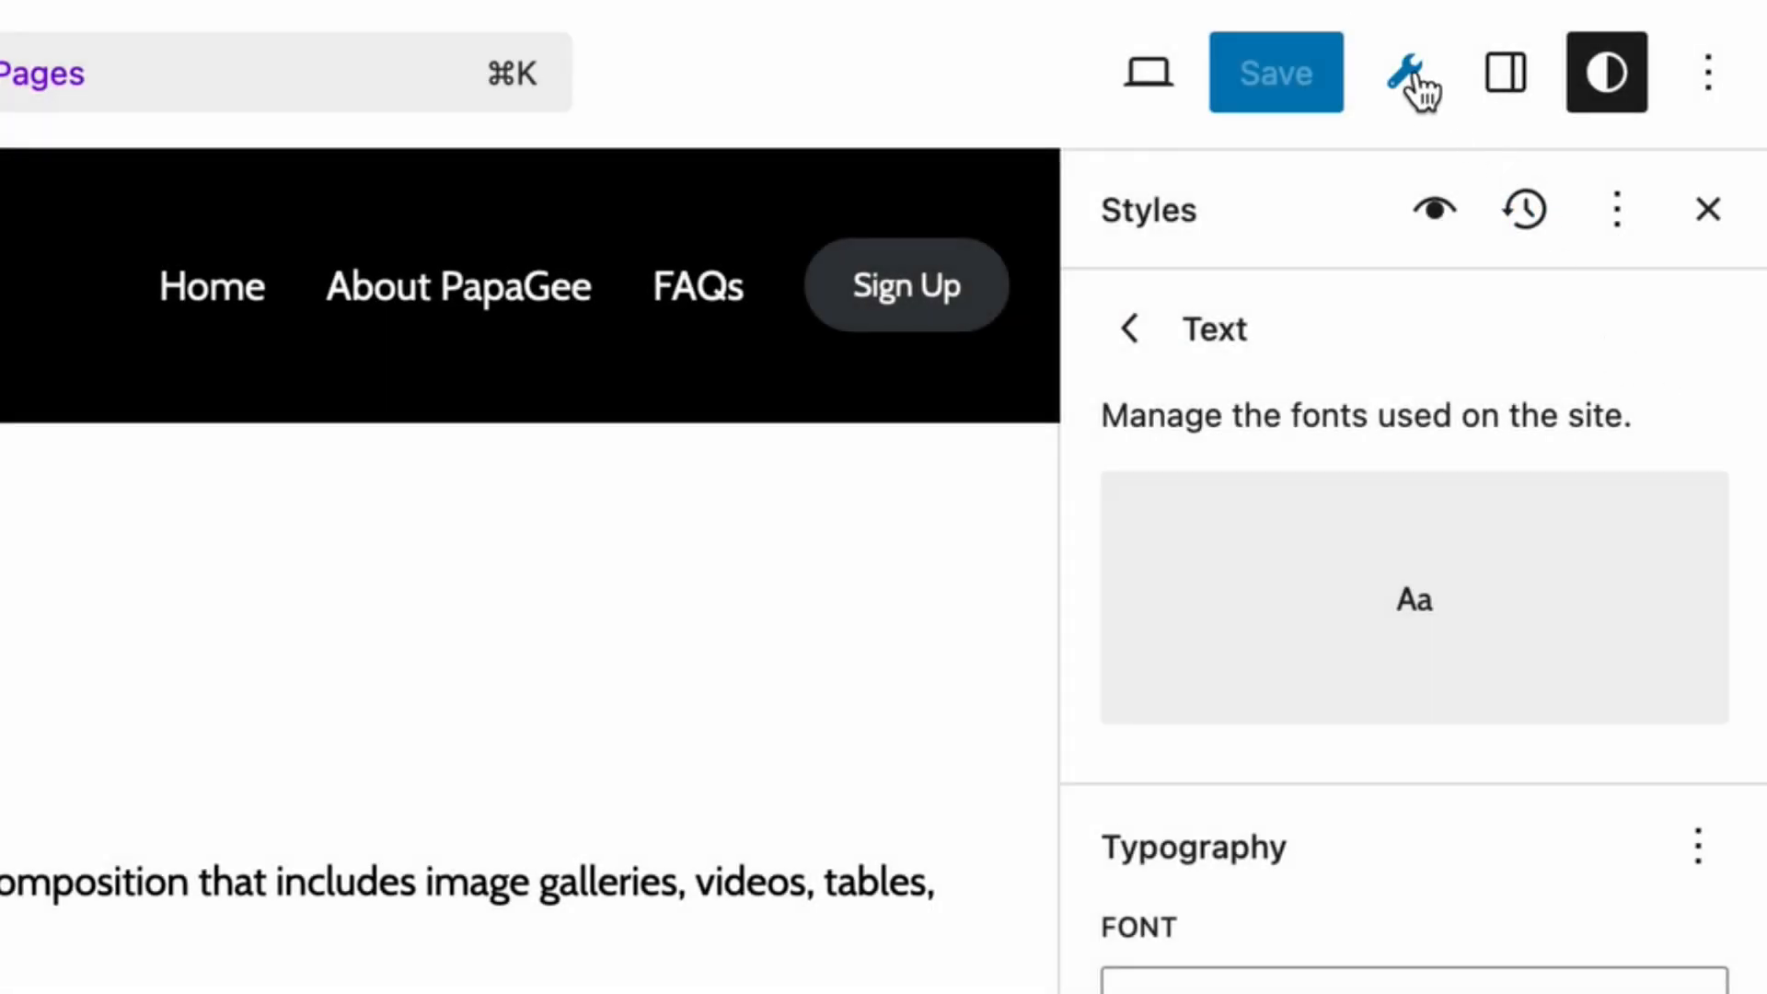
In the site editor, save the Cabin fonts, style changes and modified templates to the theme with Create Block Theme, and reload the editor
{"action": "left_click", "coordinate": [1405, 75]}
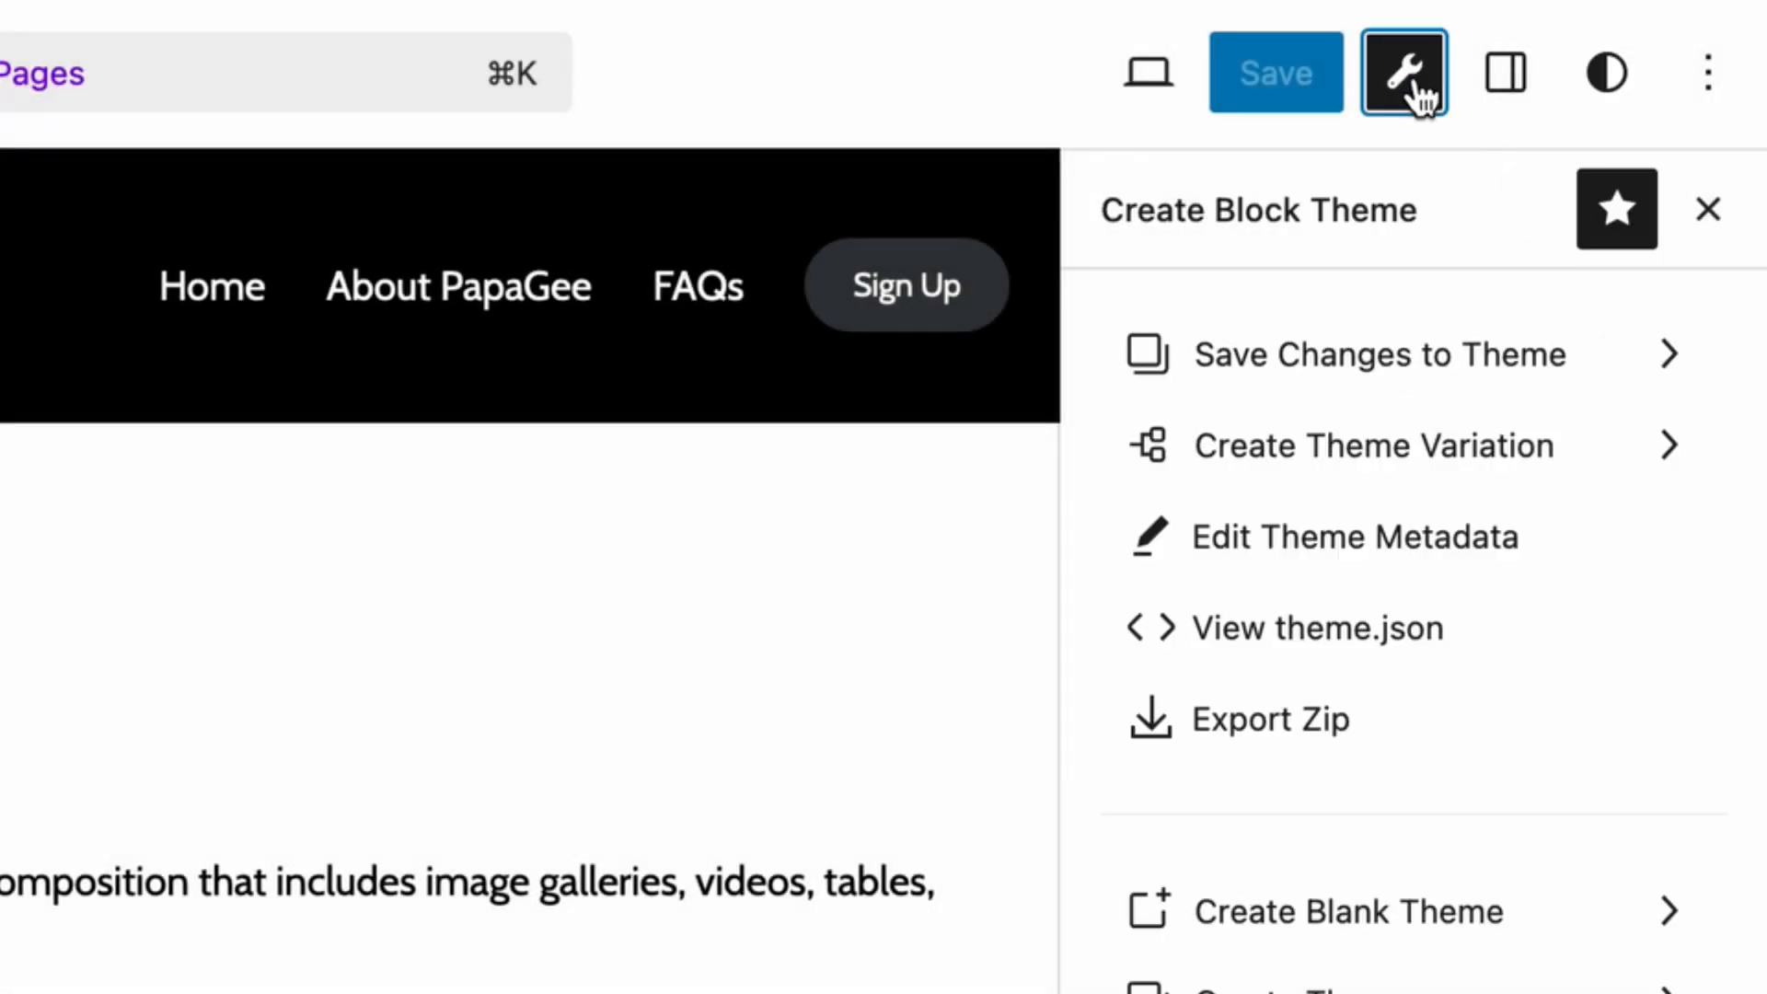
{"action": "left_click", "coordinate": [1600, 361]}
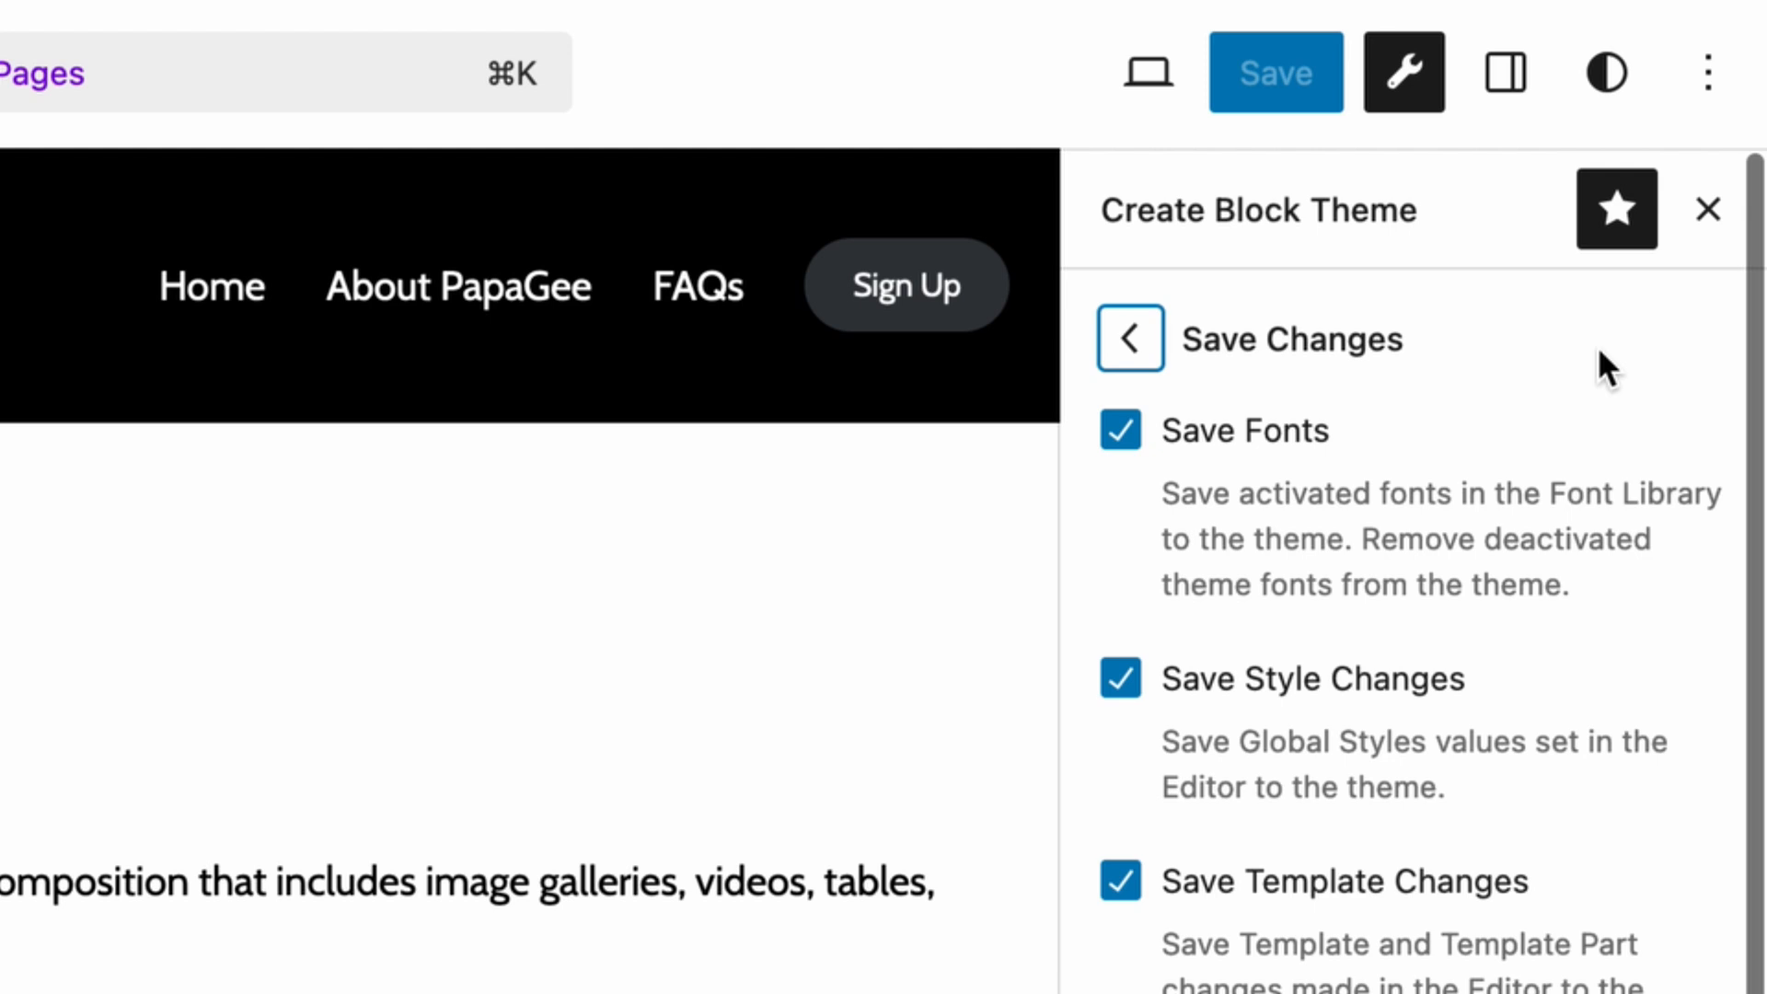
{"action": "left_click", "coordinate": [1316, 430]}
{"action": "left_click", "coordinate": [1318, 432]}
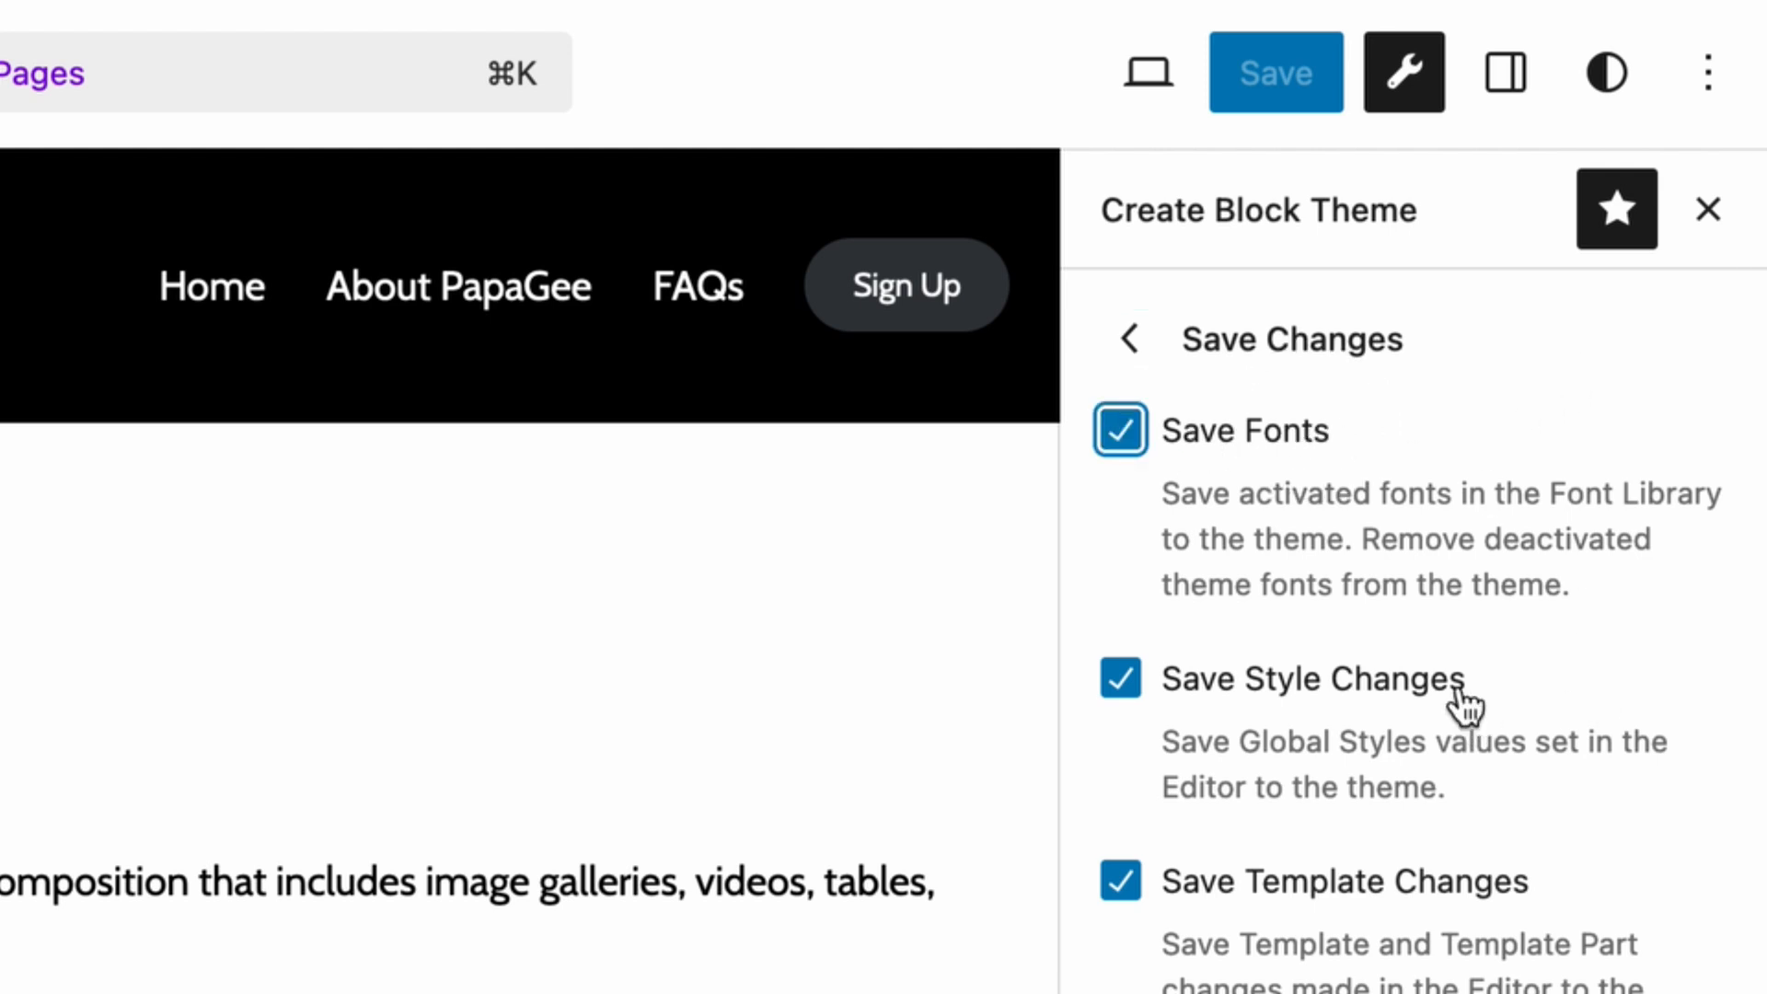
{"action": "double_click", "coordinate": [1380, 696]}
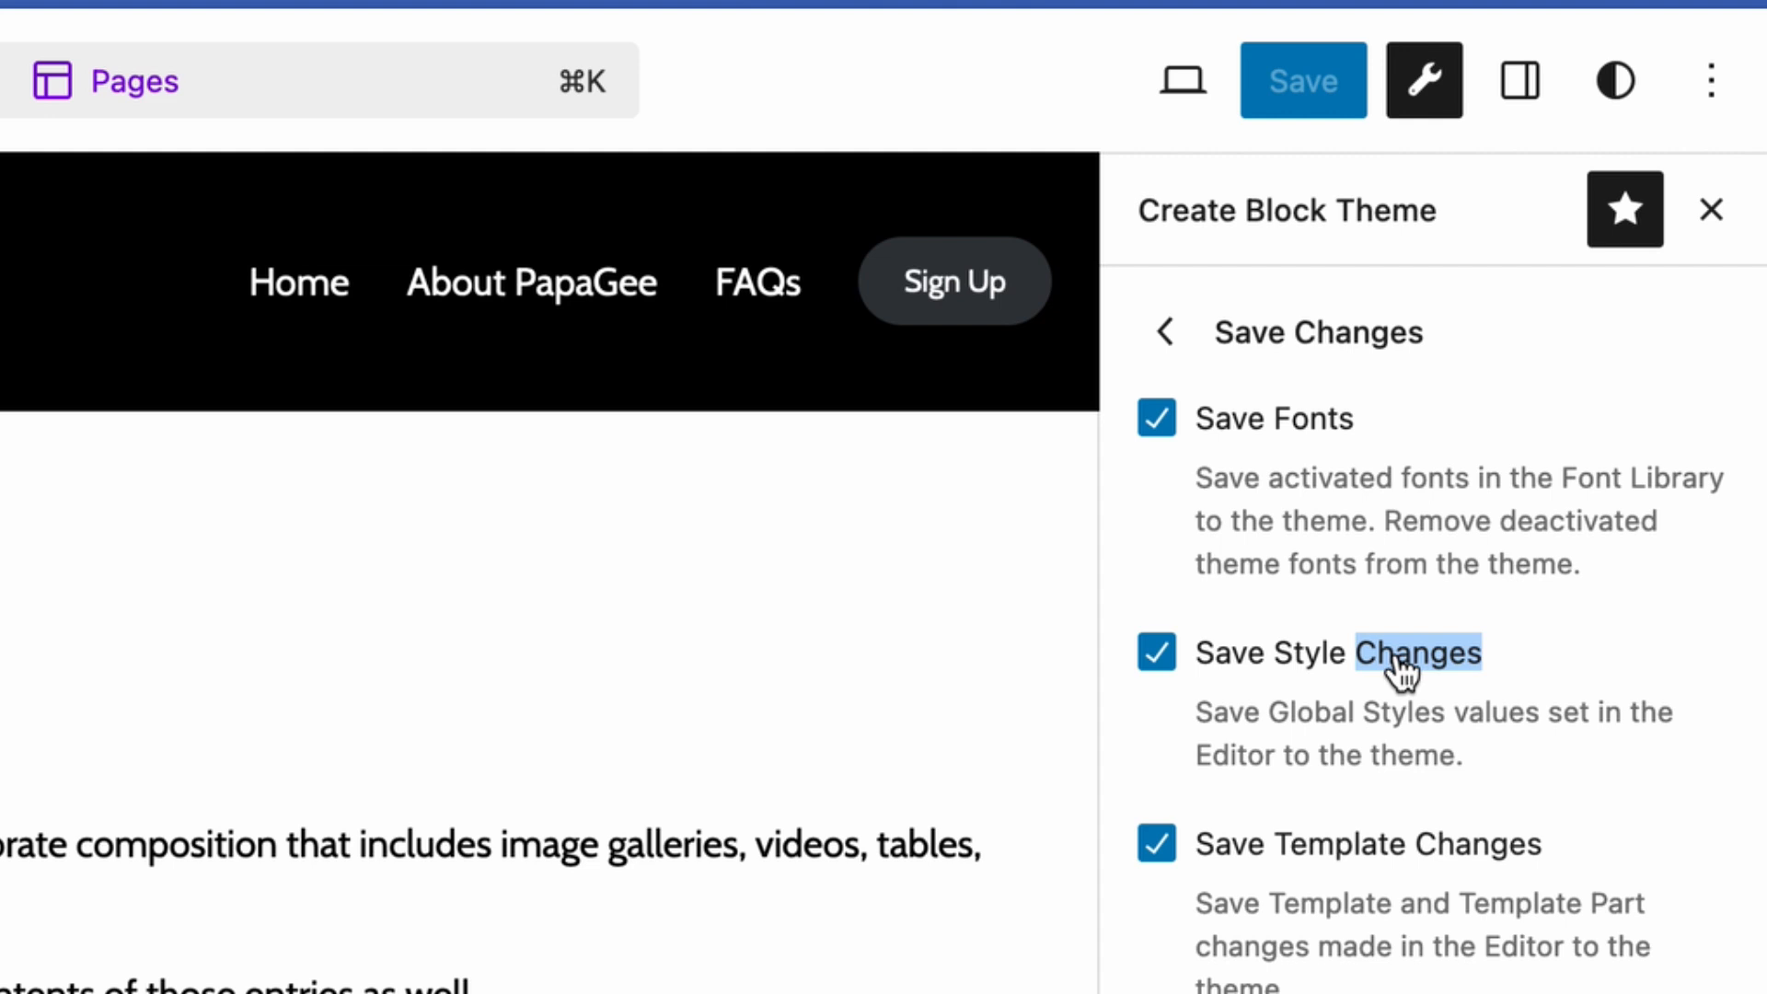
{"action": "scroll", "coordinate": [1643, 446], "scroll_direction": "down", "scroll_amount": 3}
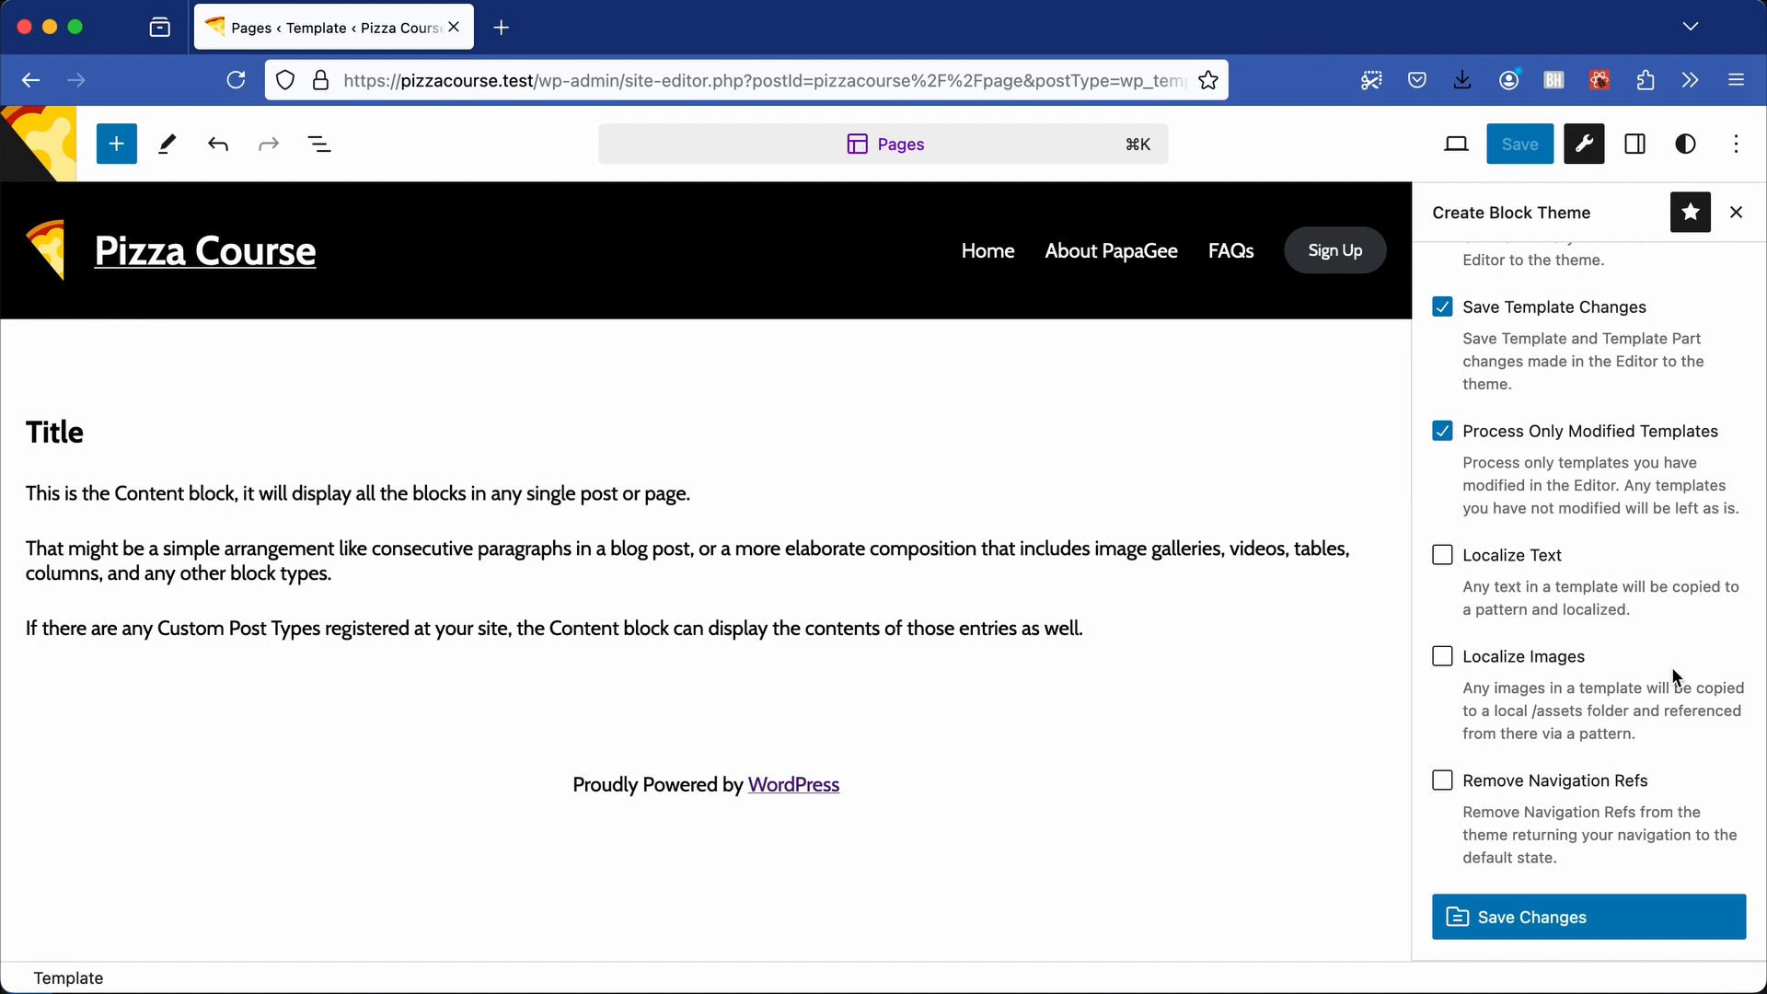
{"action": "left_click", "coordinate": [1654, 921]}
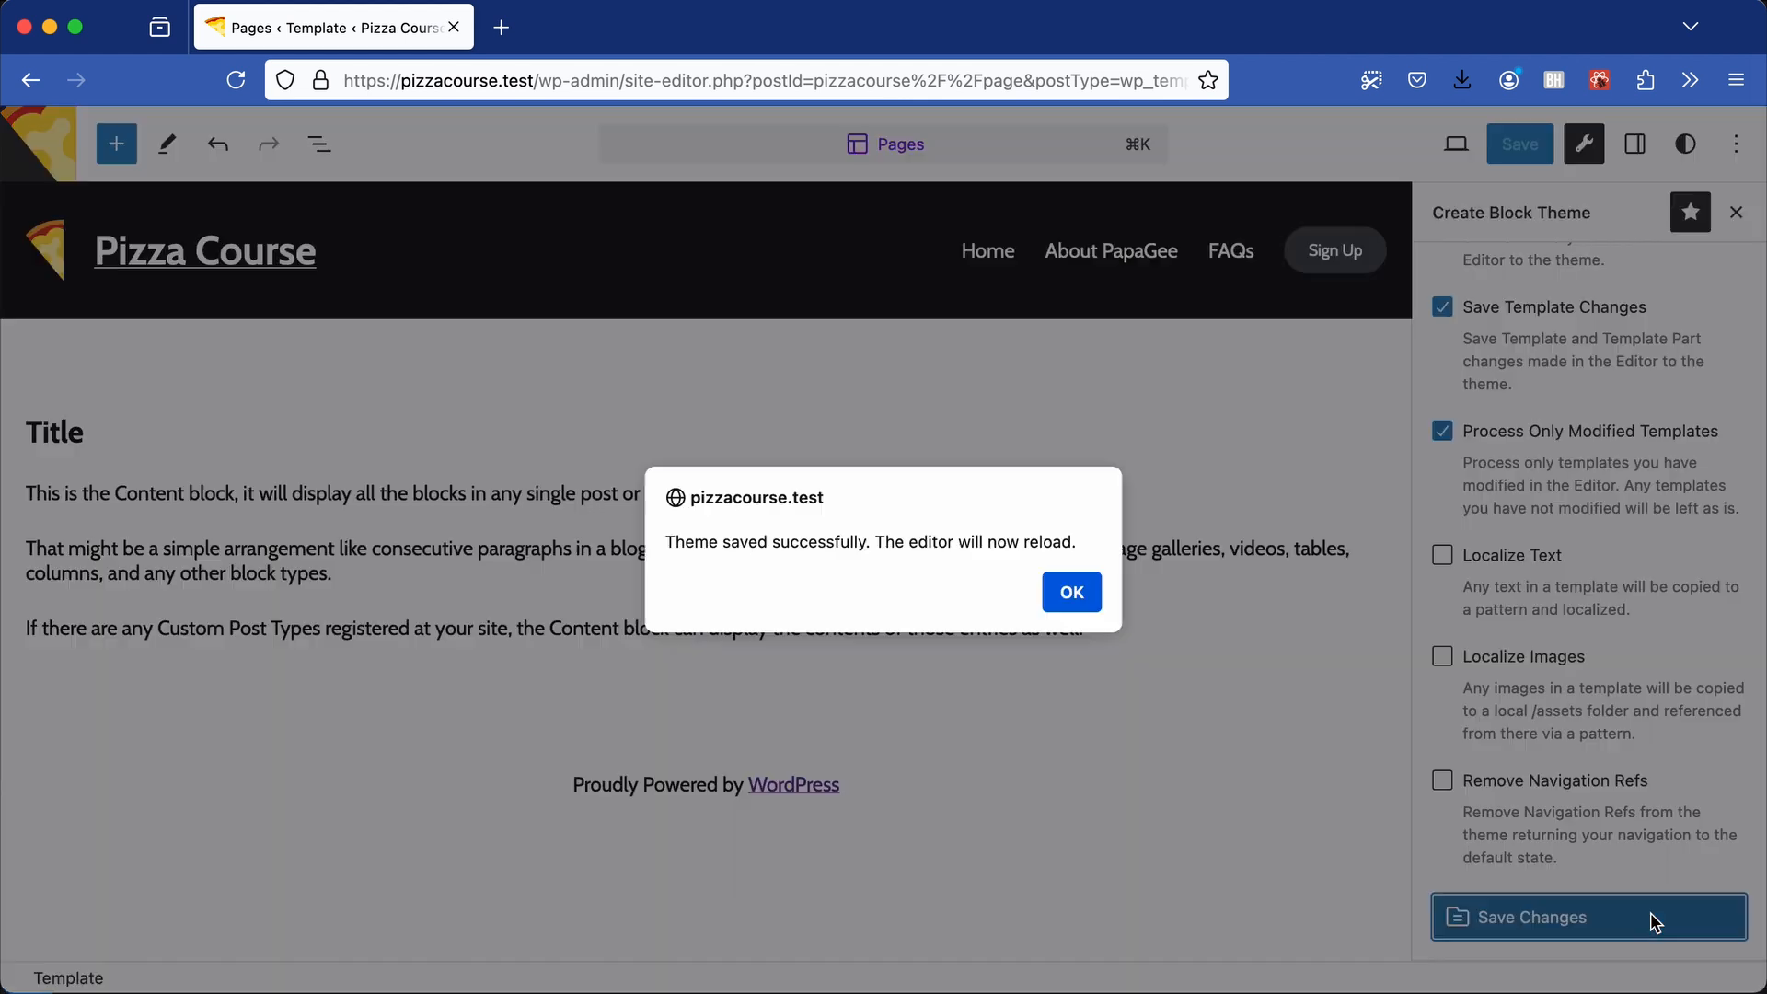
{"action": "left_click", "coordinate": [1068, 591]}
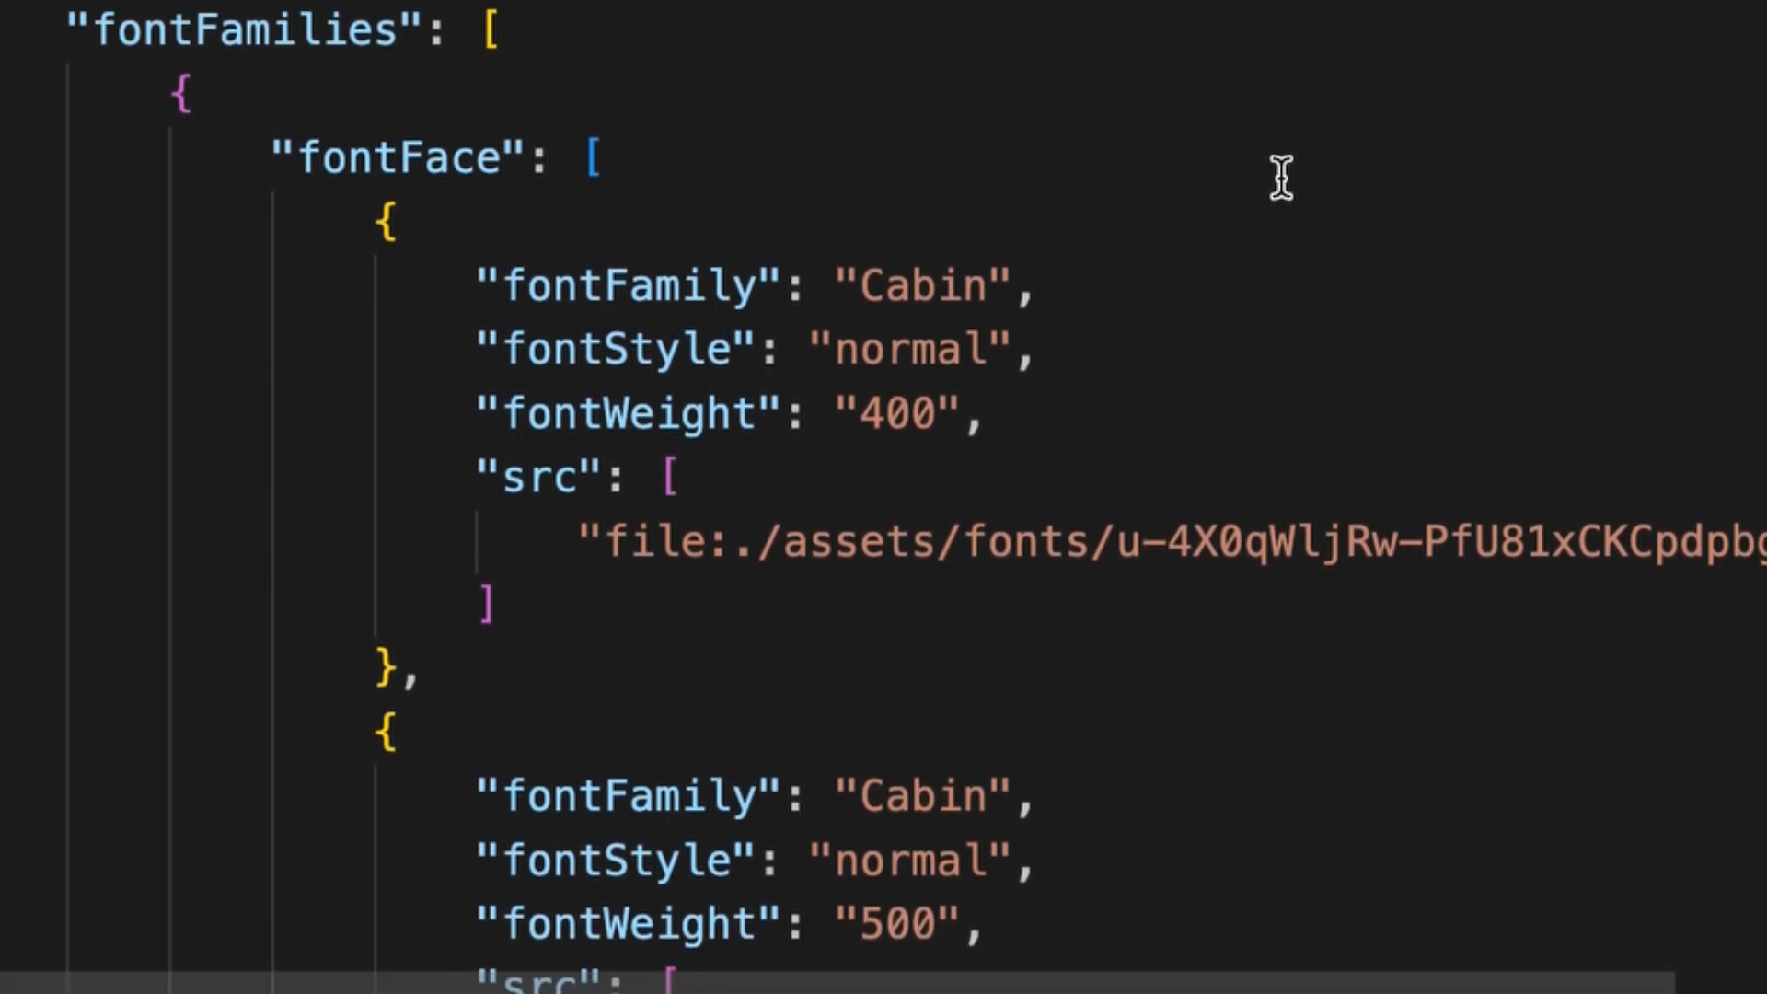
Switch to the code editor and examine the Cabin fontFace entries under fontFamilies in theme.json
{"action": "scroll", "coordinate": [1281, 156], "scroll_direction": "down", "scroll_amount": 5}
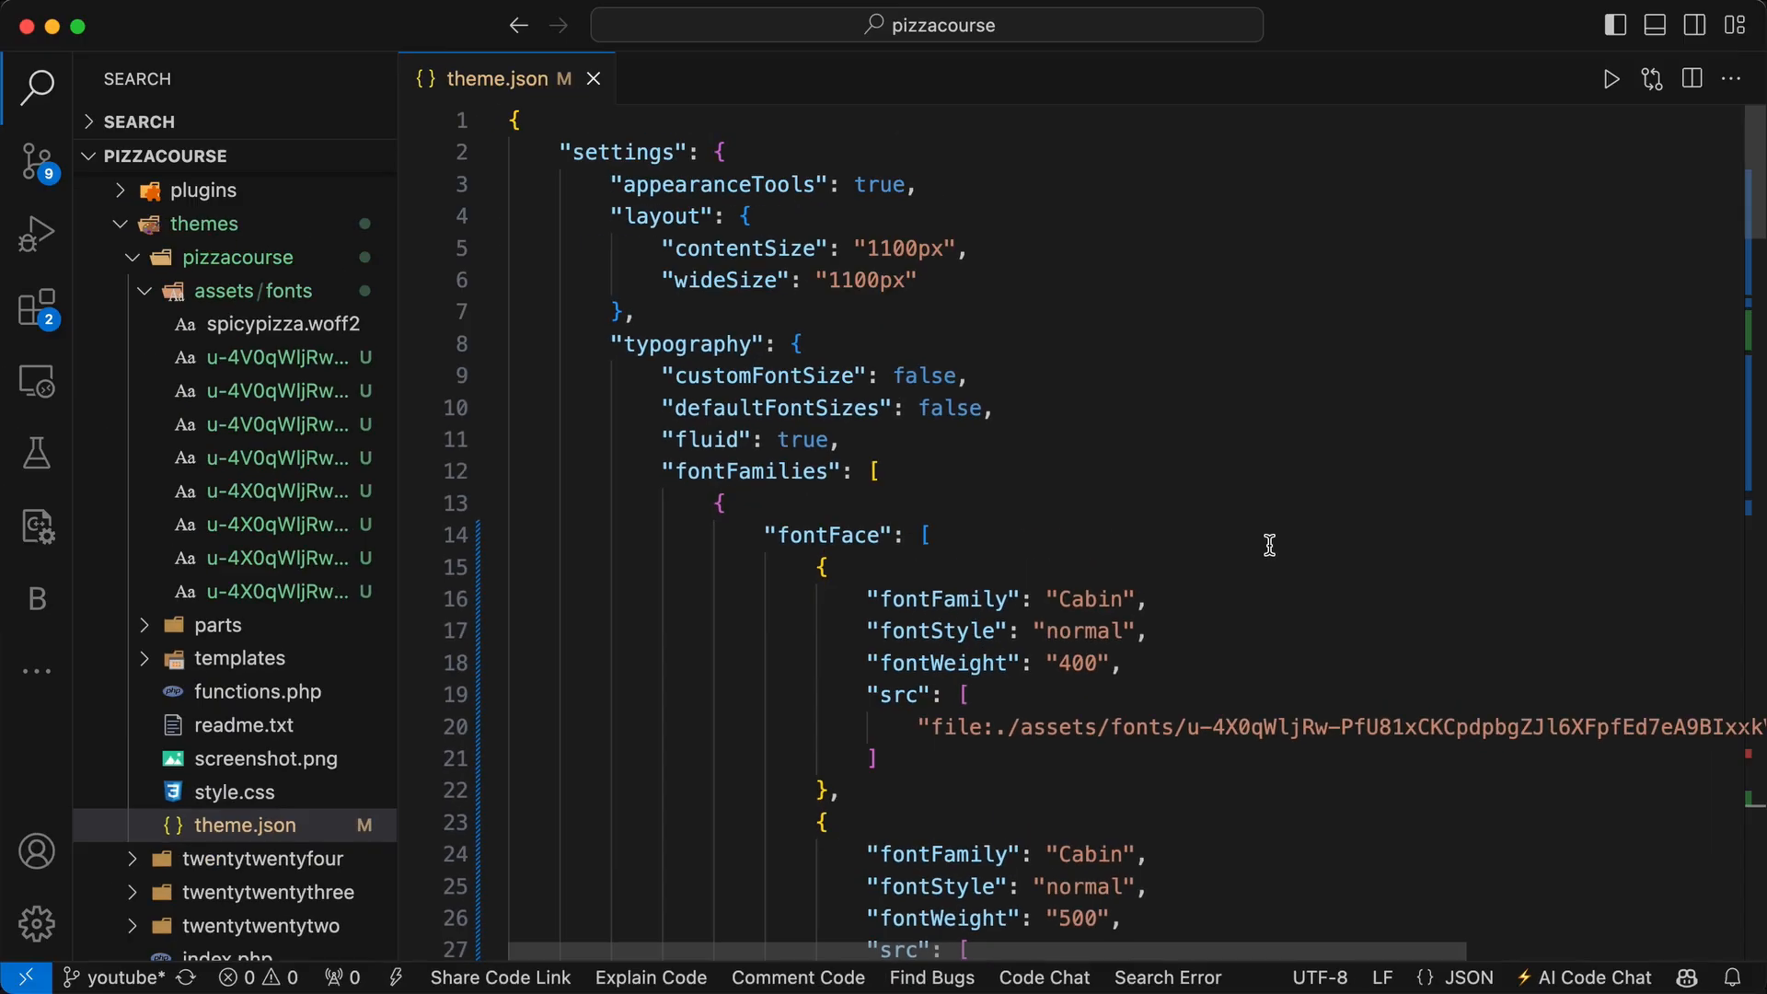
{"action": "scroll", "coordinate": [1270, 546], "scroll_direction": "down", "scroll_amount": 3}
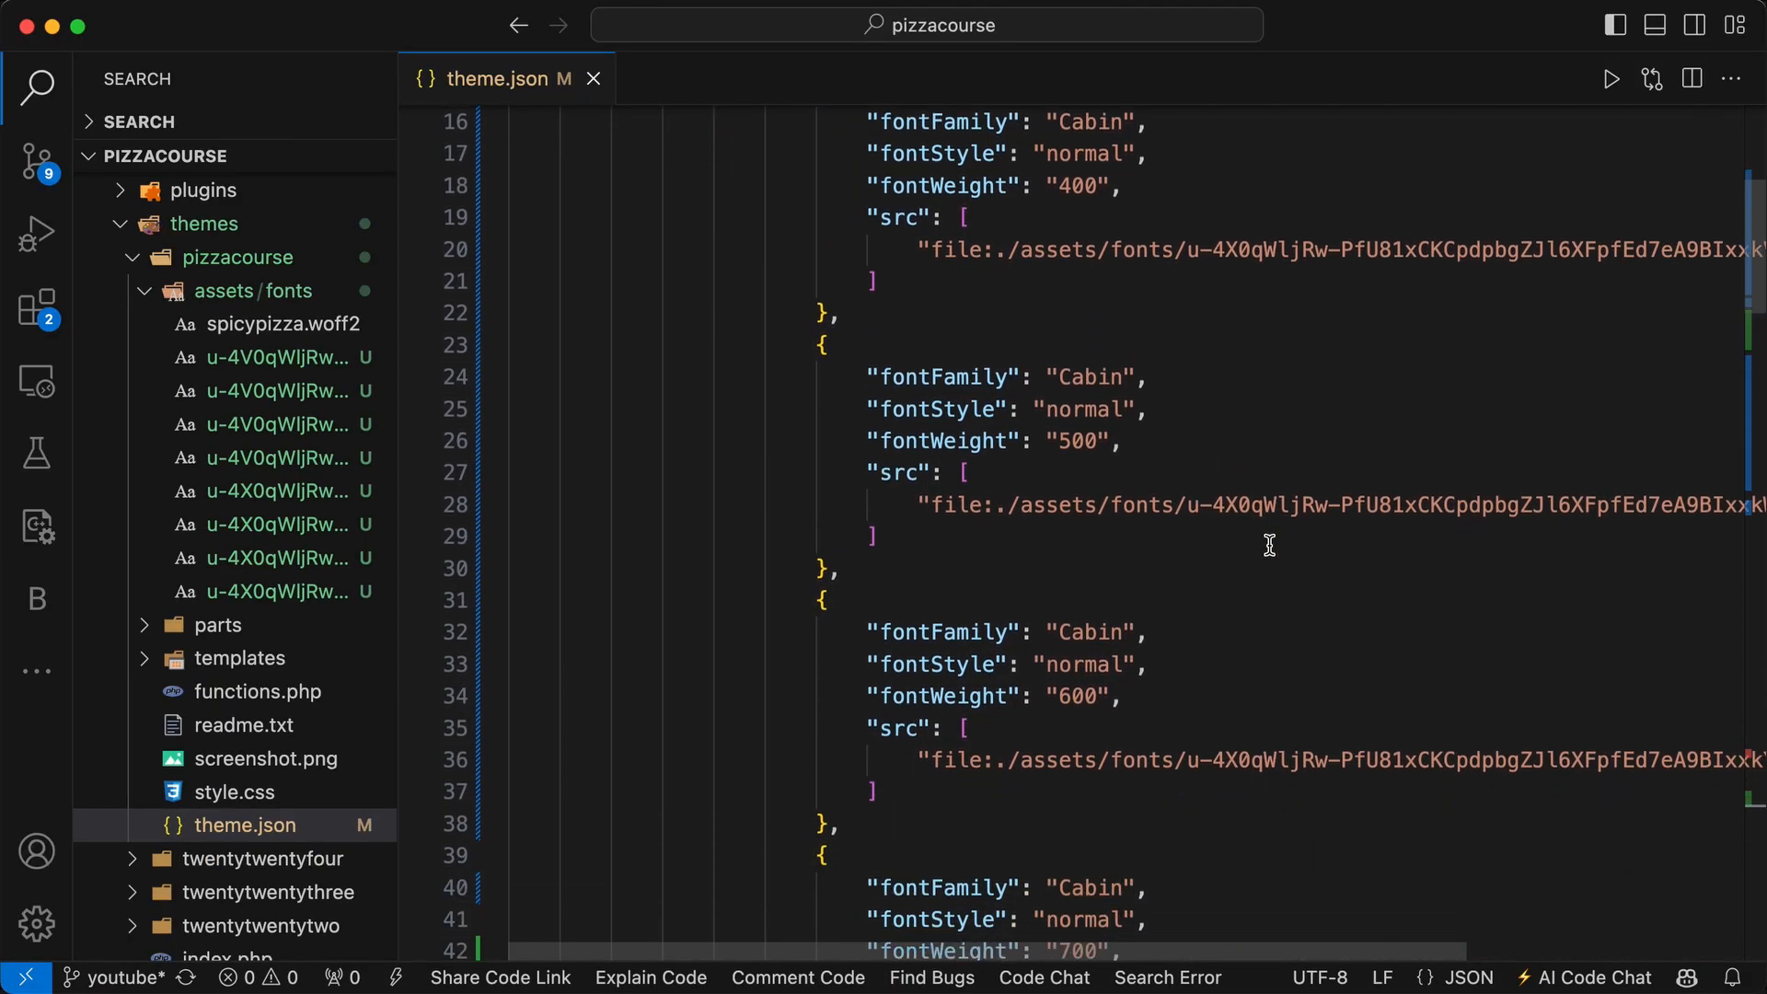
{"action": "scroll", "coordinate": [1270, 545], "scroll_direction": "down", "scroll_amount": 1}
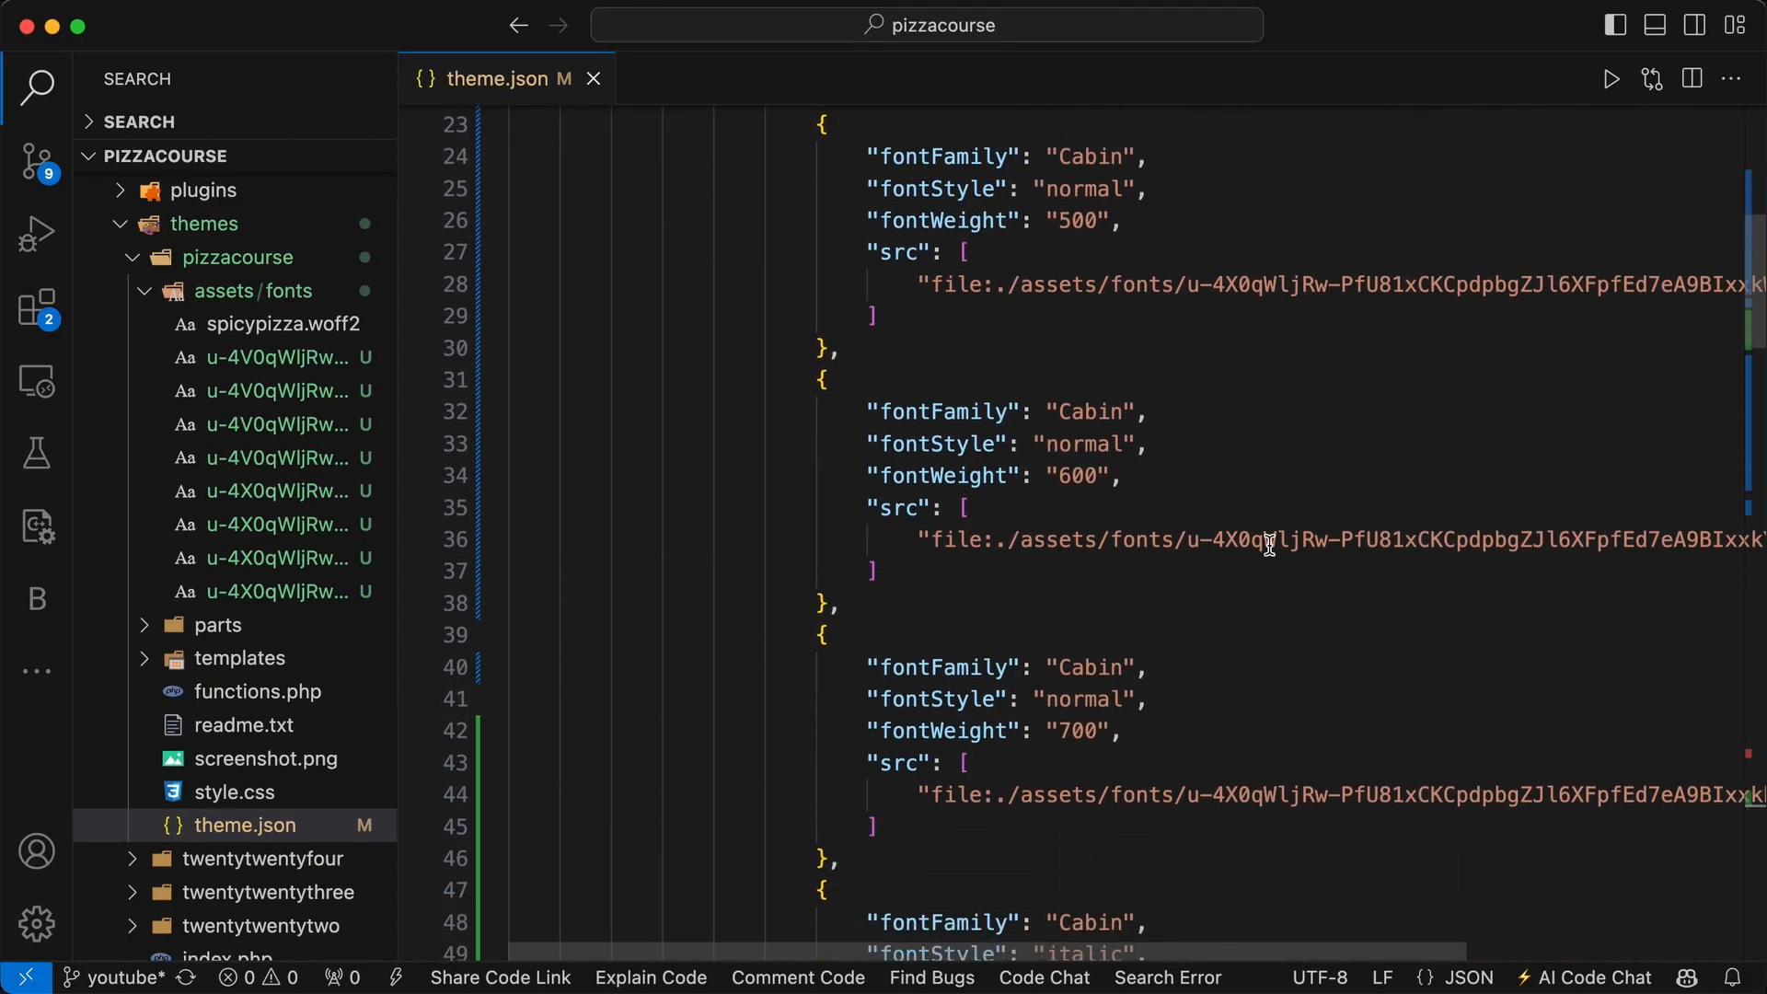
{"action": "left_click_drag", "start_coordinate": [851, 508], "coordinate": [1009, 592]}
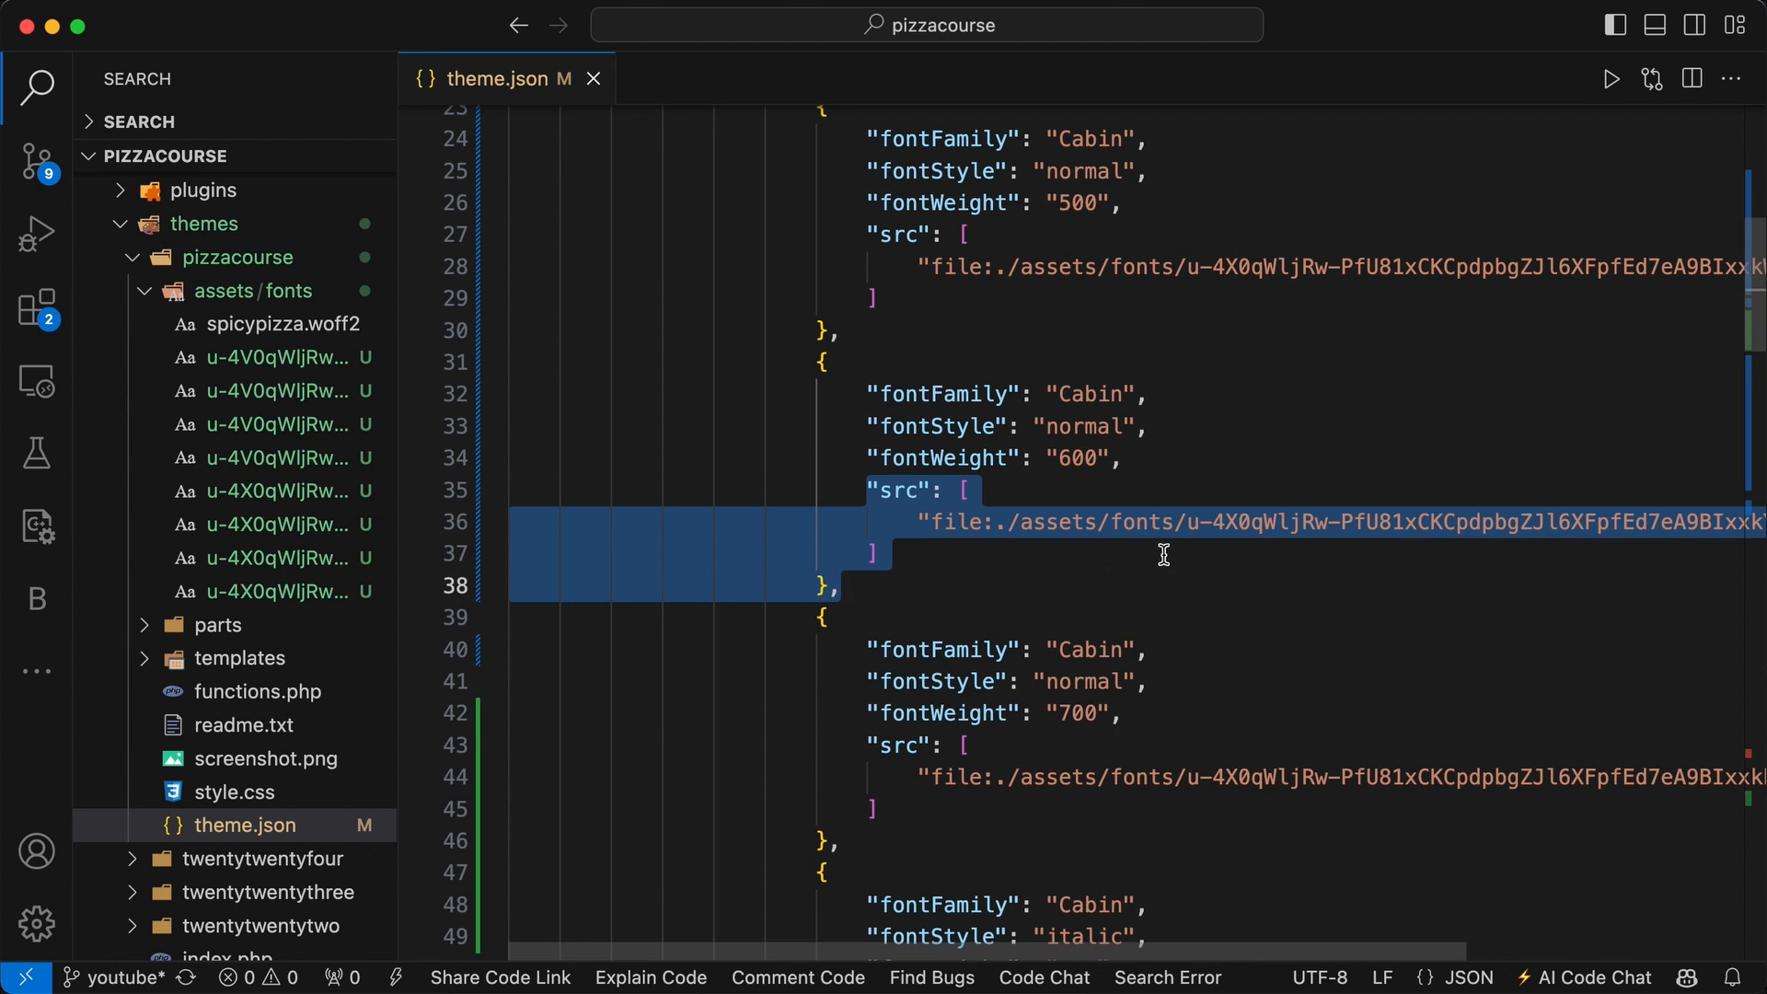
{"action": "scroll", "coordinate": [1166, 554], "scroll_direction": "up", "scroll_amount": 1}
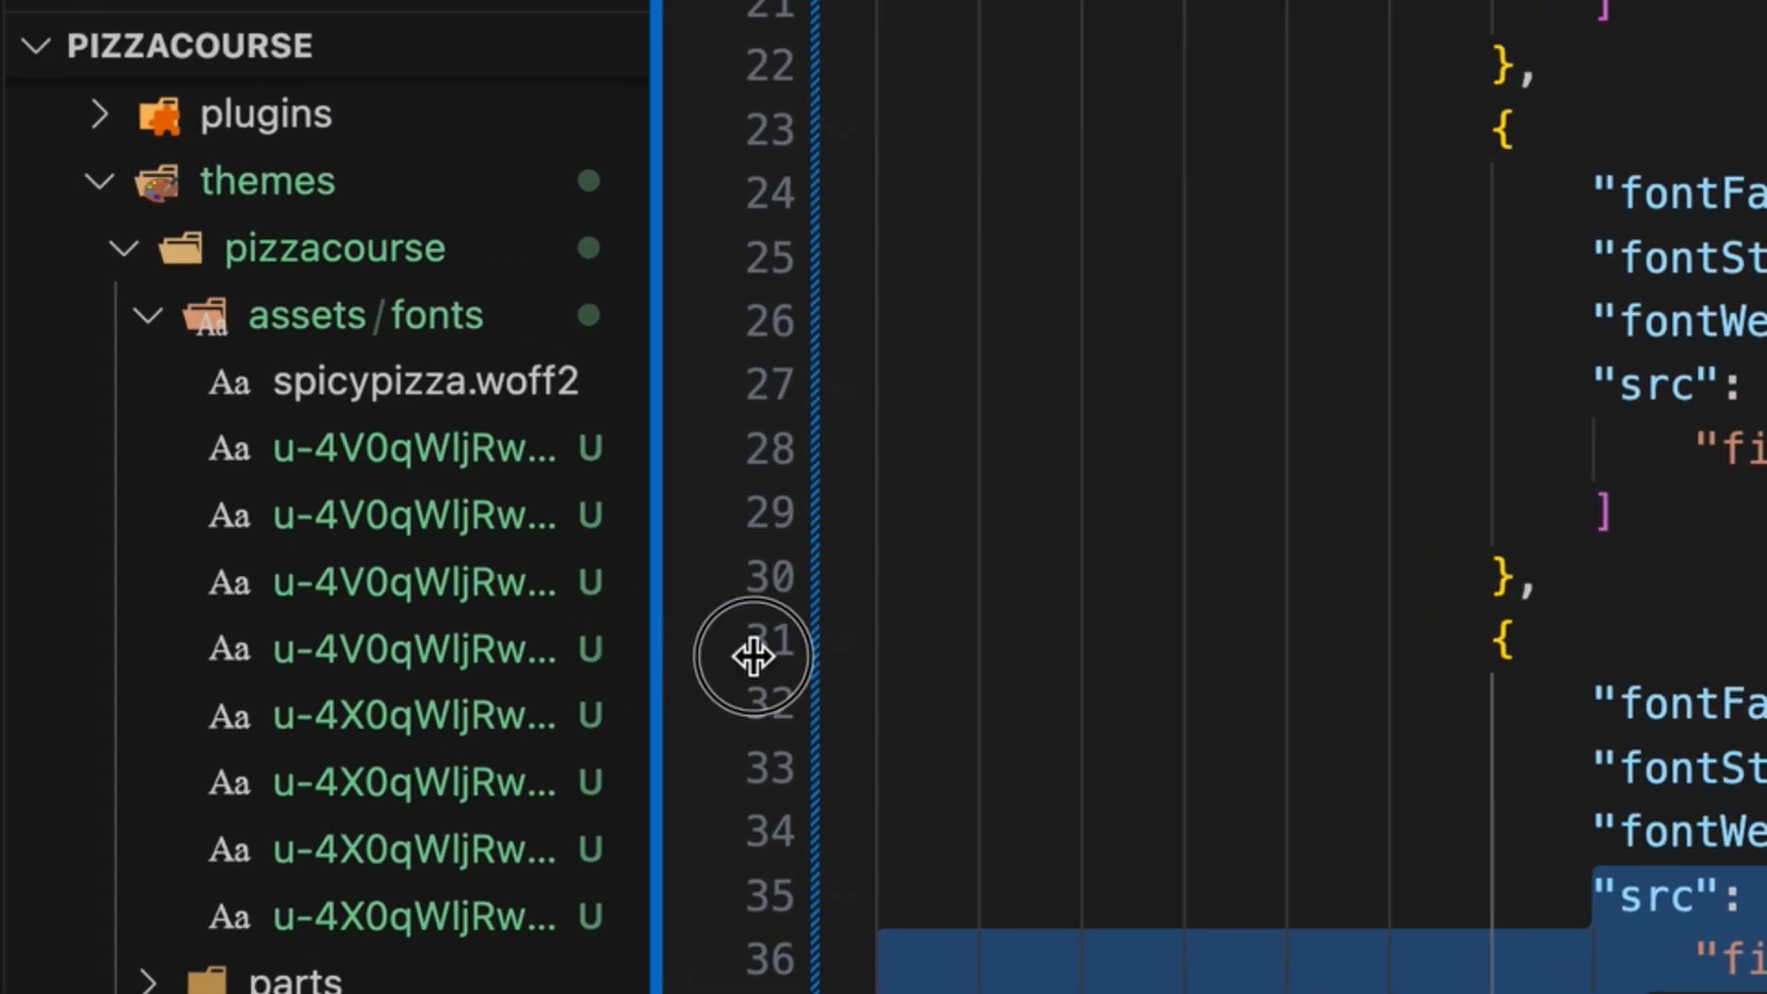
Widen the file explorer to read the full font file names in assets/fonts, and narrow it again
{"action": "left_click_drag", "start_coordinate": [397, 457], "coordinate": [825, 433]}
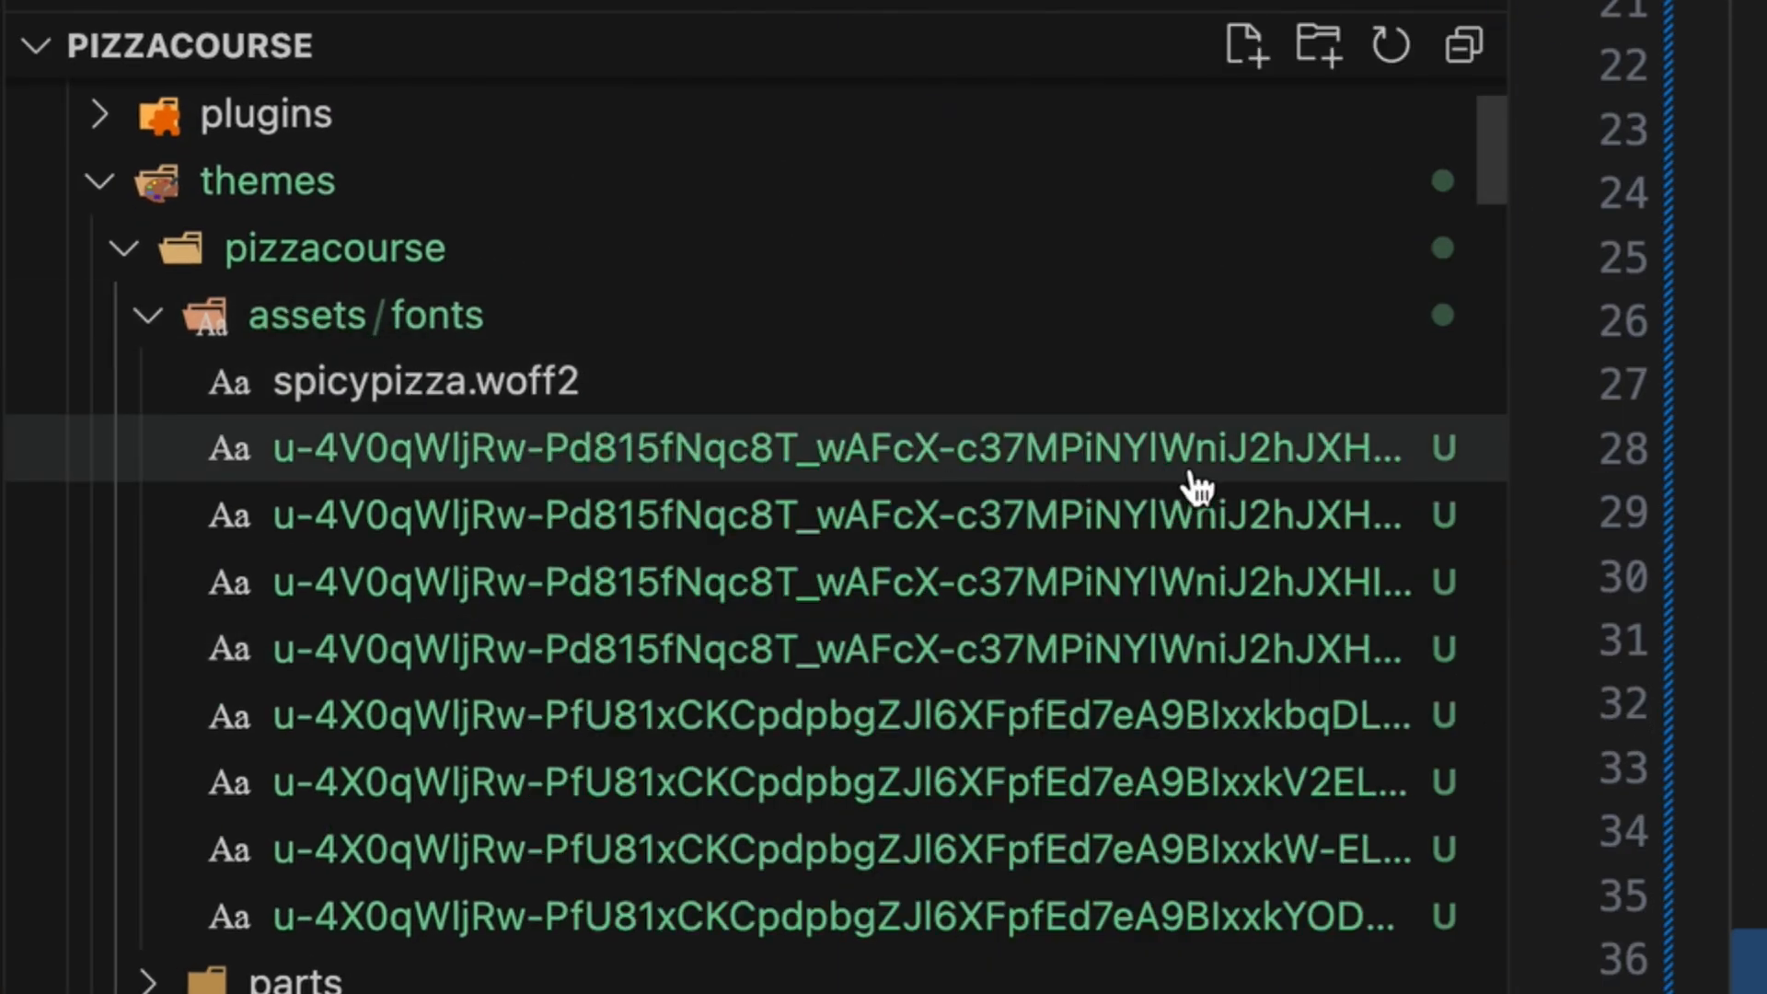
{"action": "left_click_drag", "start_coordinate": [1510, 643], "coordinate": [676, 613]}
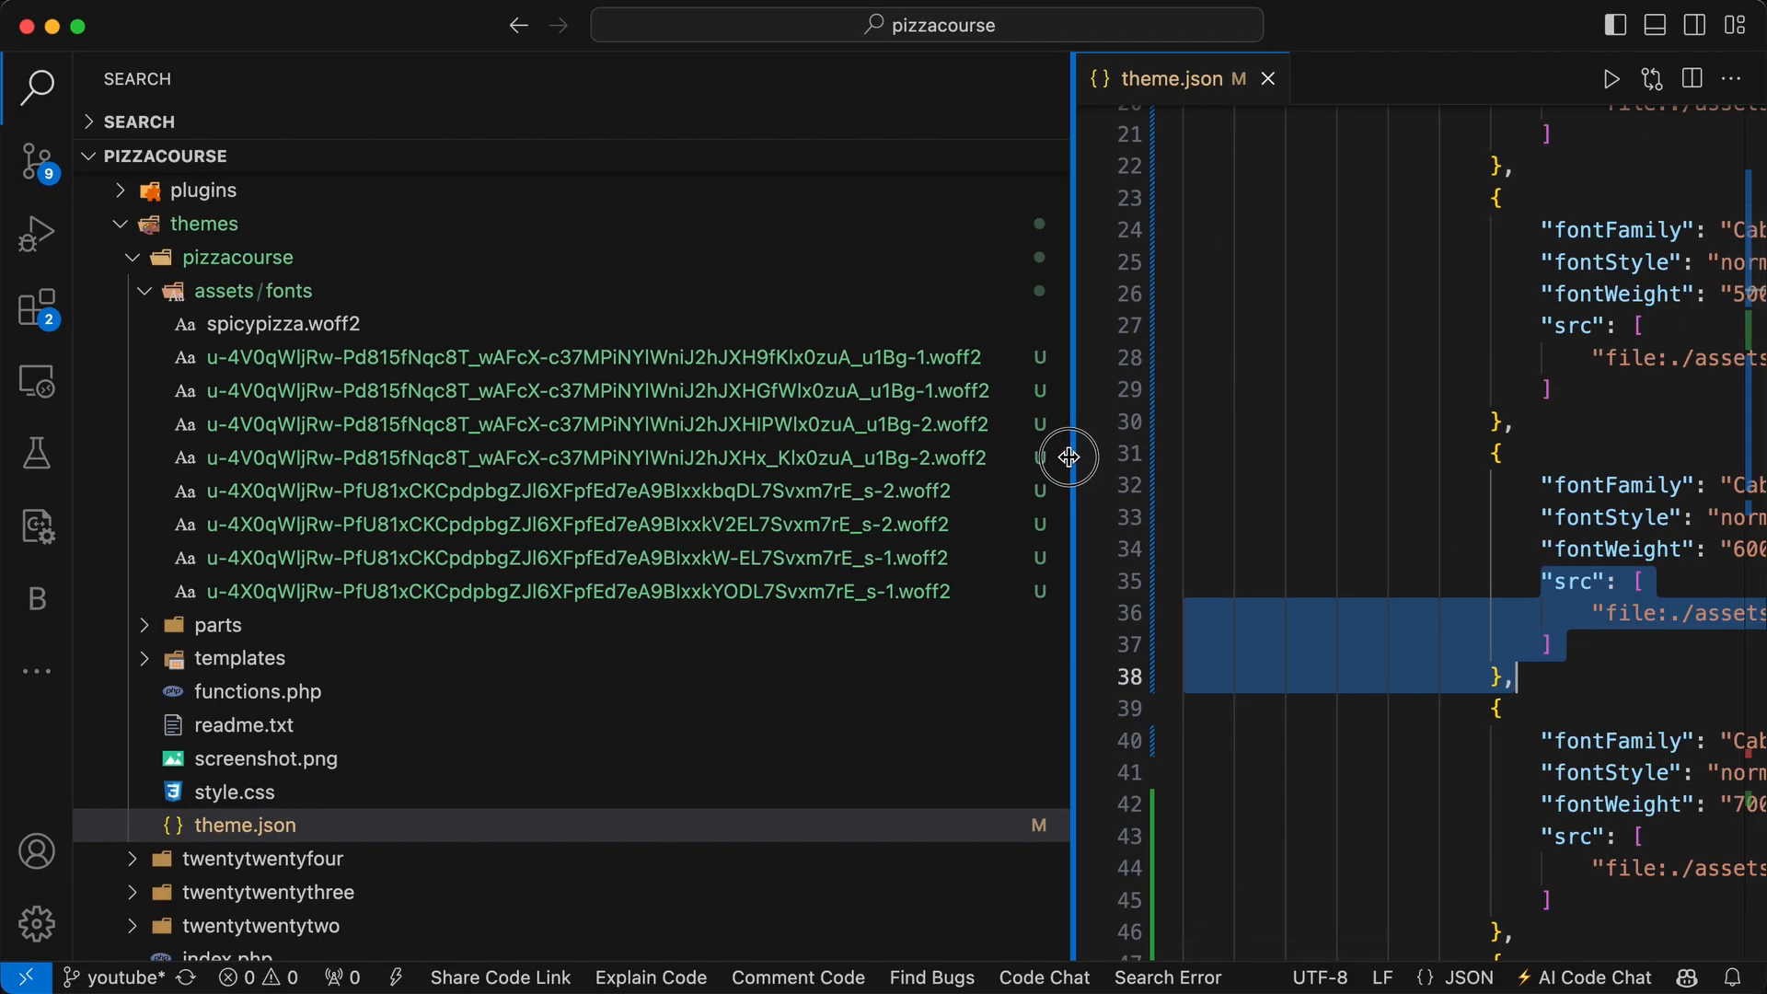
{"action": "left_click_drag", "start_coordinate": [461, 439], "coordinate": [426, 439]}
Examine the remaining theme.json settings and the typography fontFamily entry in the styles section
{"action": "scroll", "coordinate": [1283, 592], "scroll_direction": "down", "scroll_amount": 10}
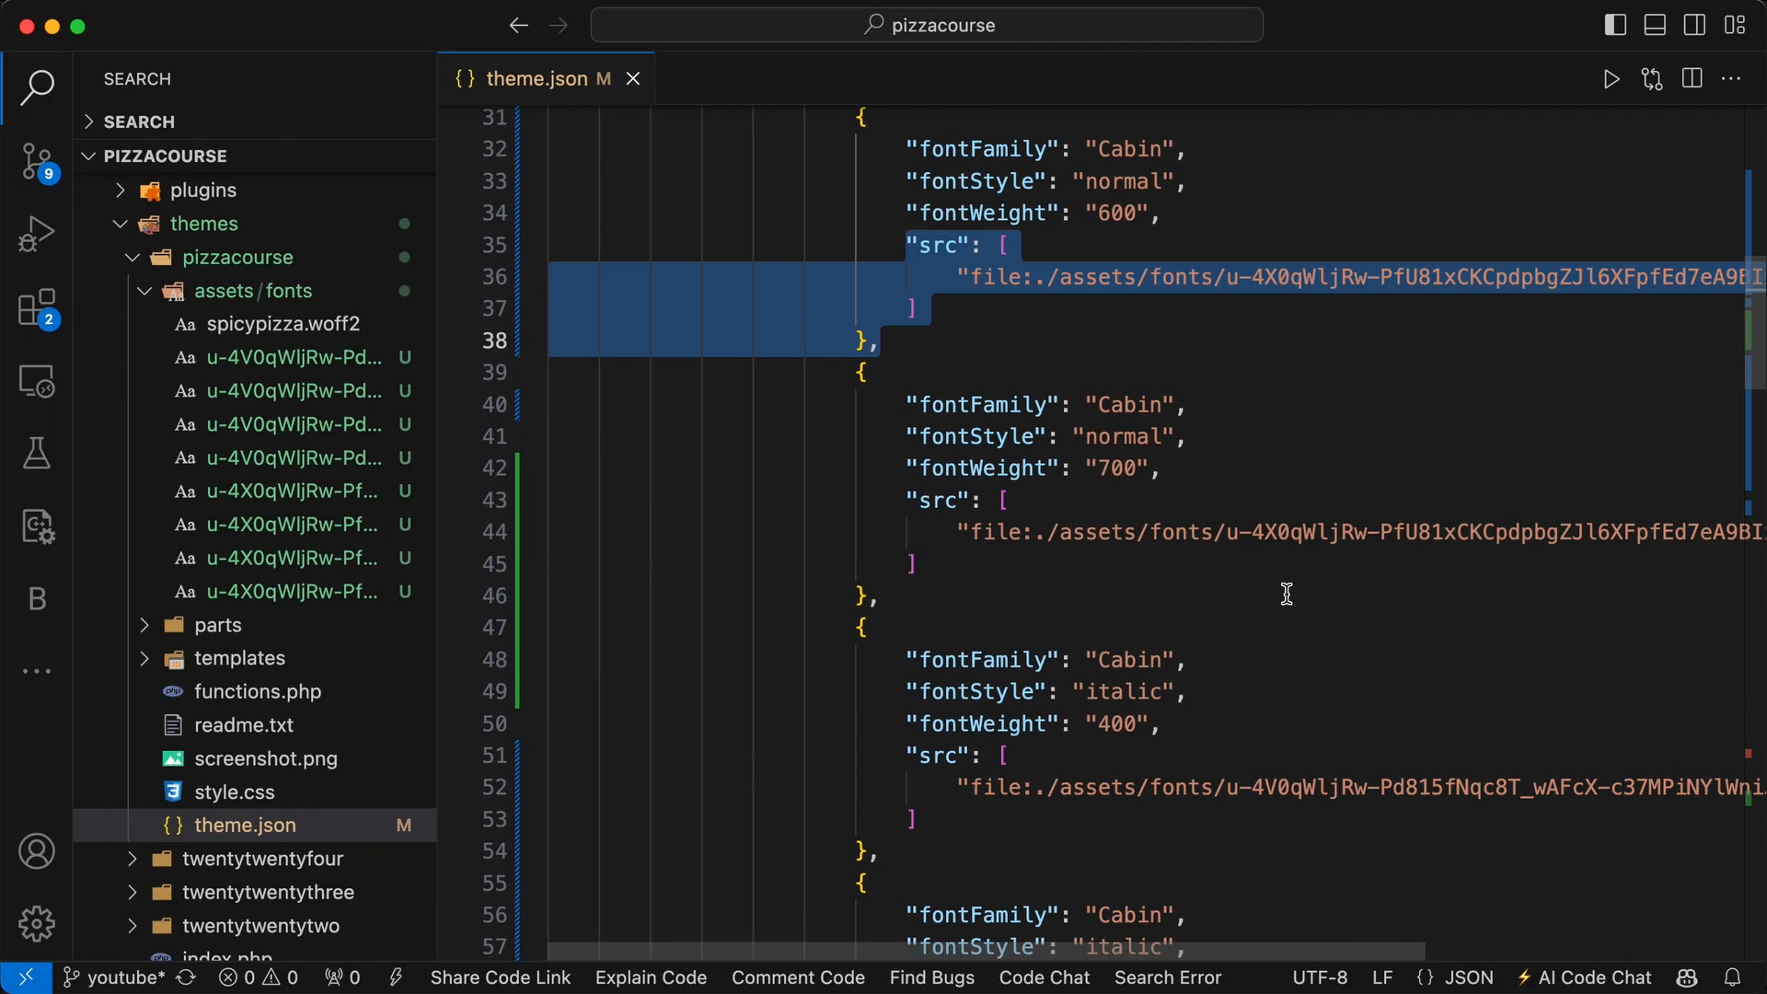
{"action": "scroll", "coordinate": [1283, 591], "scroll_direction": "down", "scroll_amount": 13}
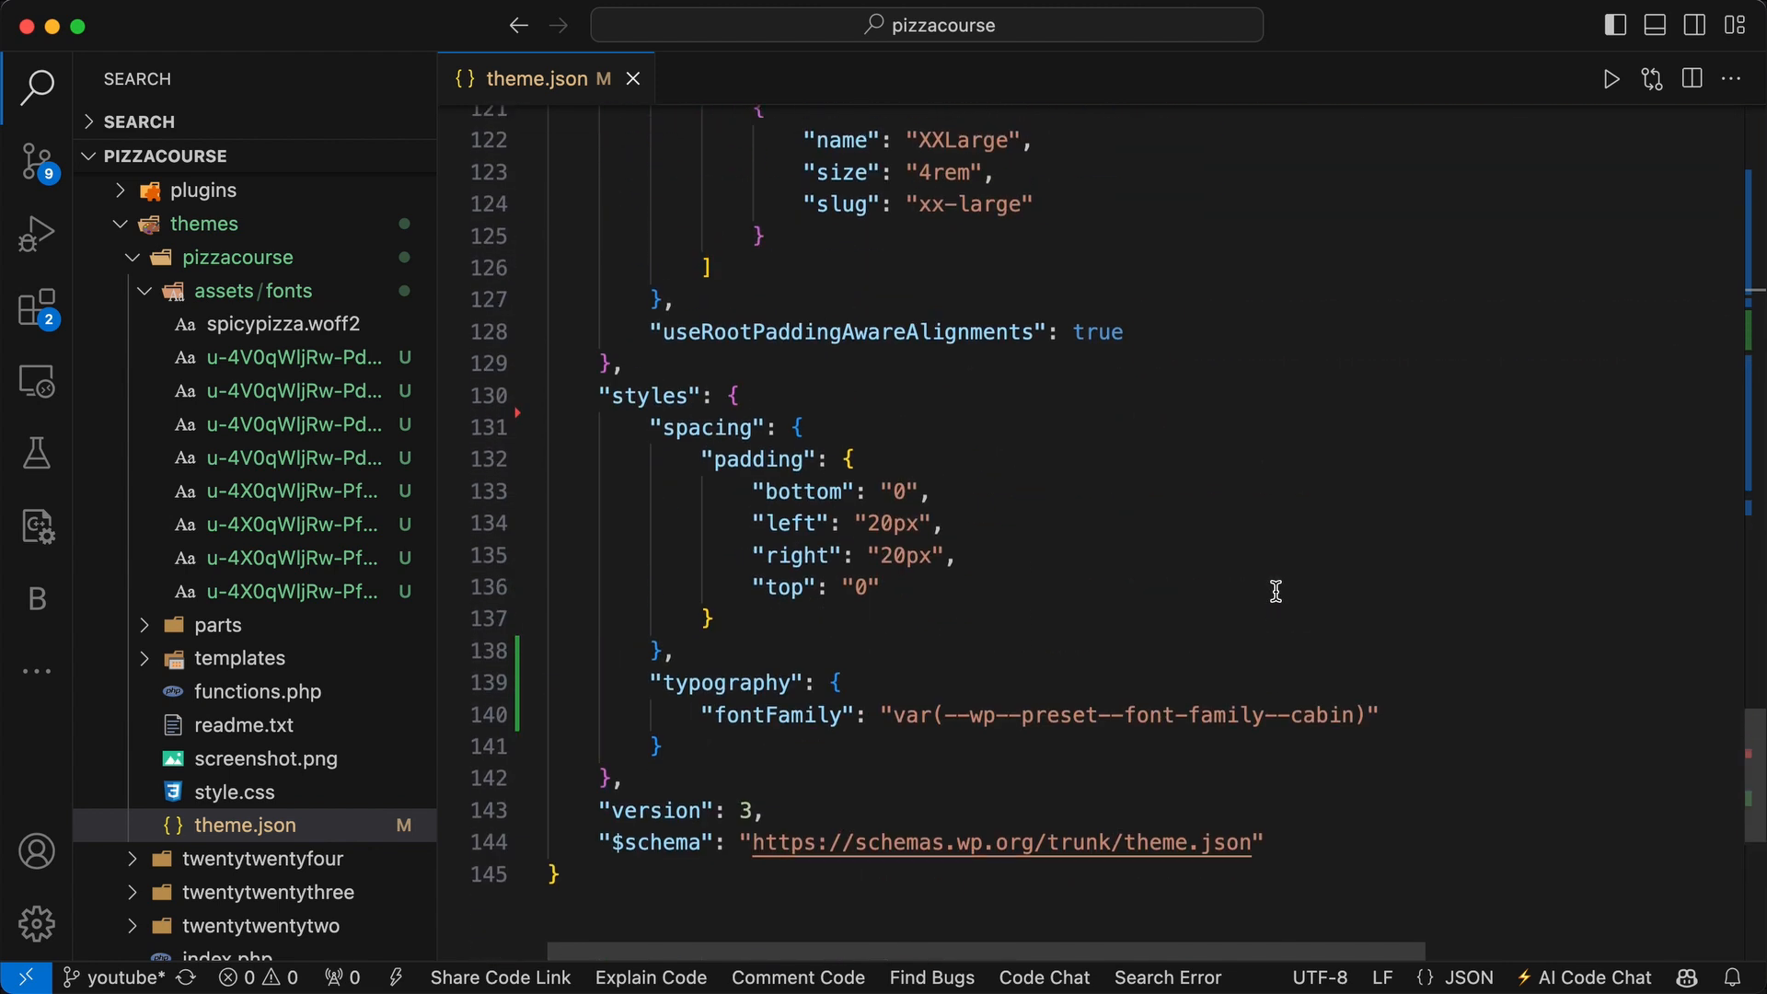
{"action": "left_click_drag", "start_coordinate": [739, 674], "coordinate": [998, 765]}
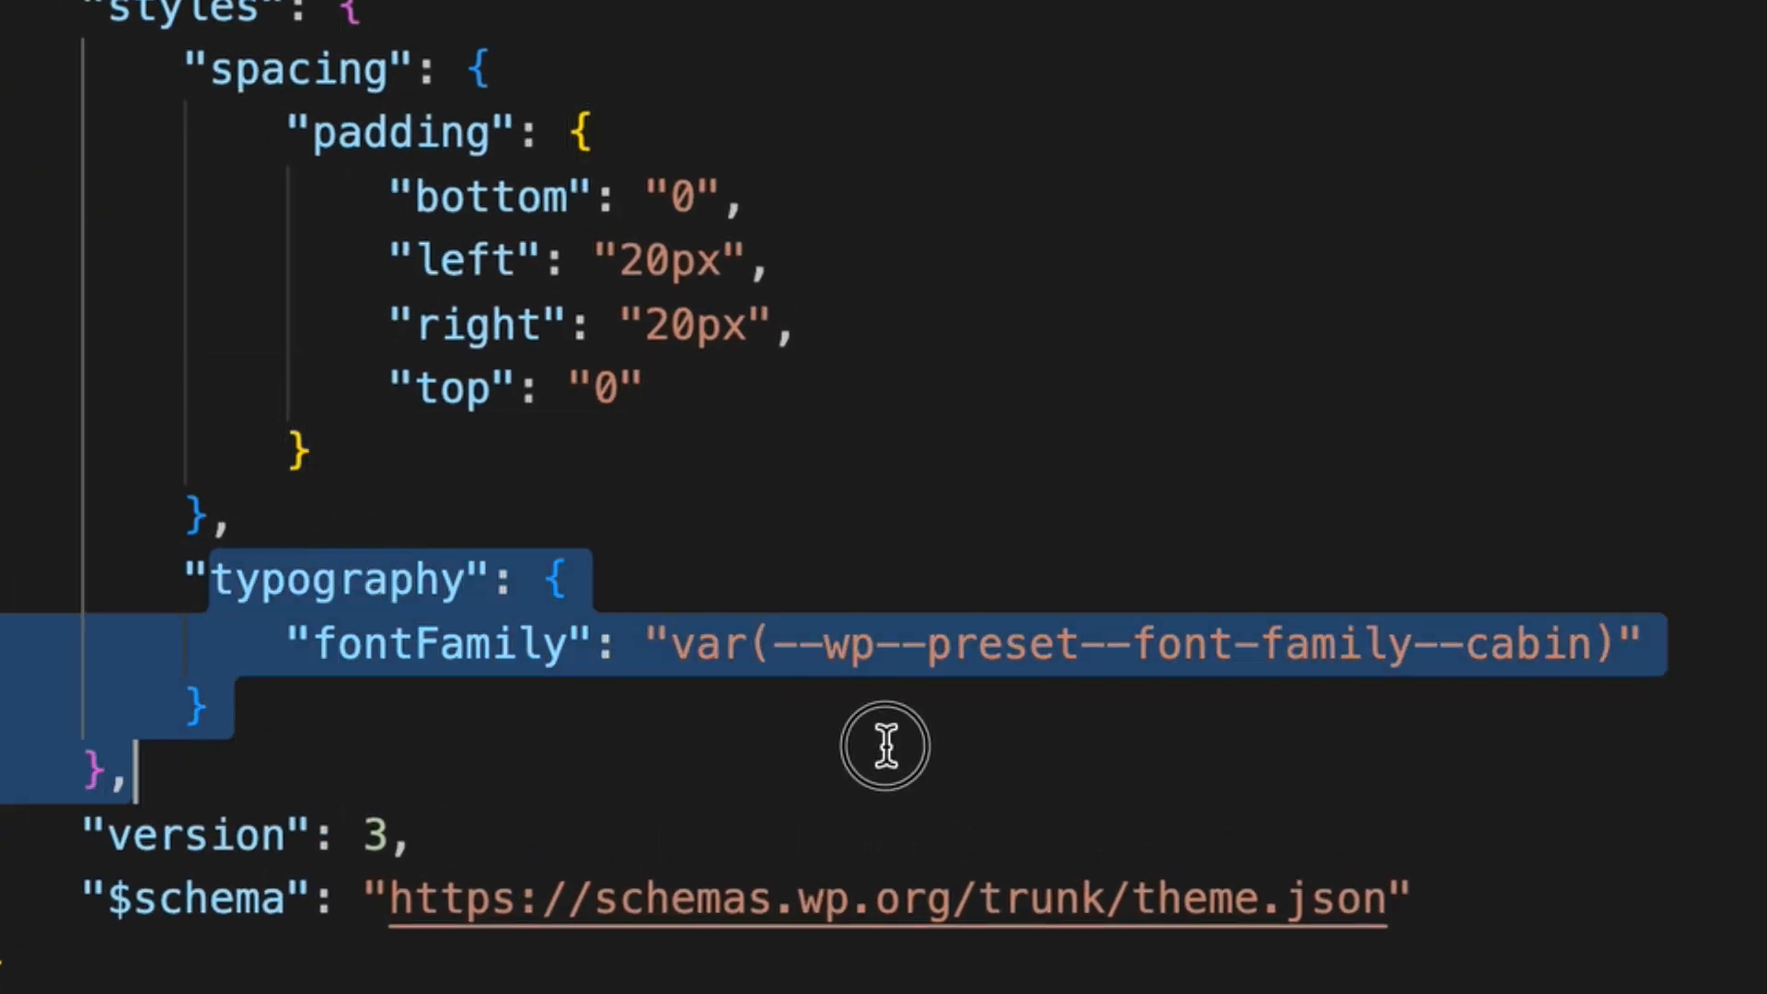
{"action": "left_click_drag", "start_coordinate": [886, 745], "coordinate": [893, 721]}
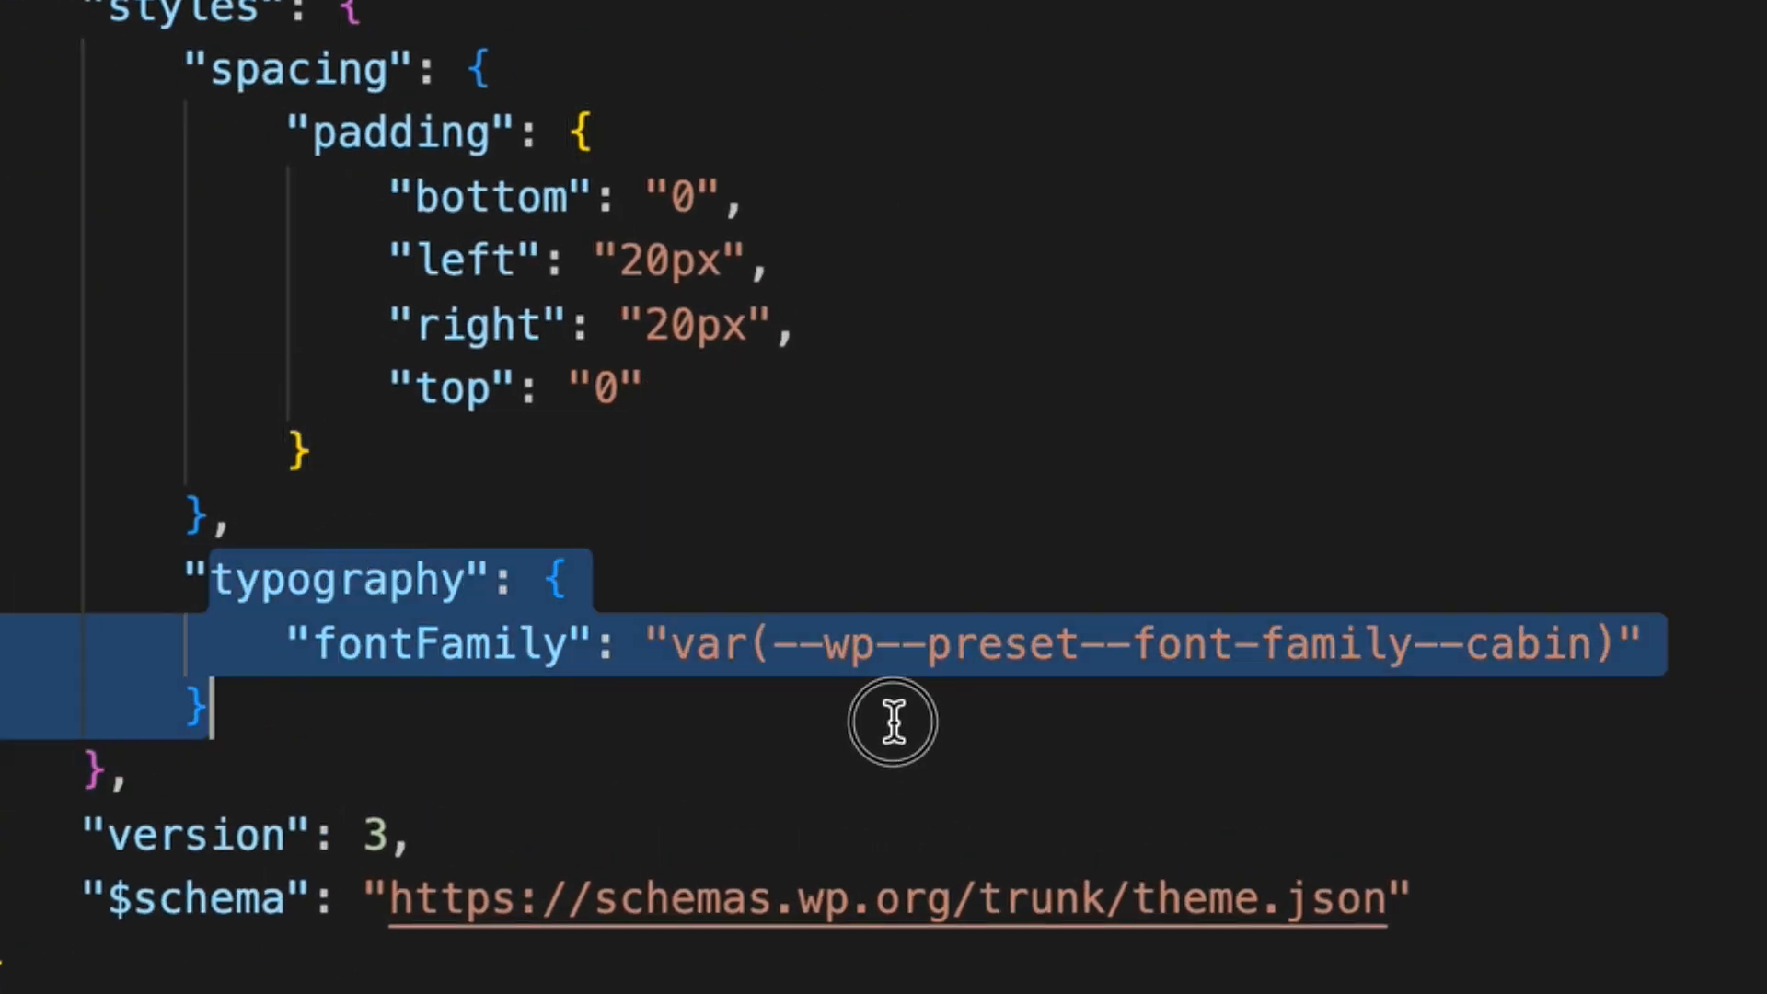
{"action": "left_click", "coordinate": [1745, 696]}
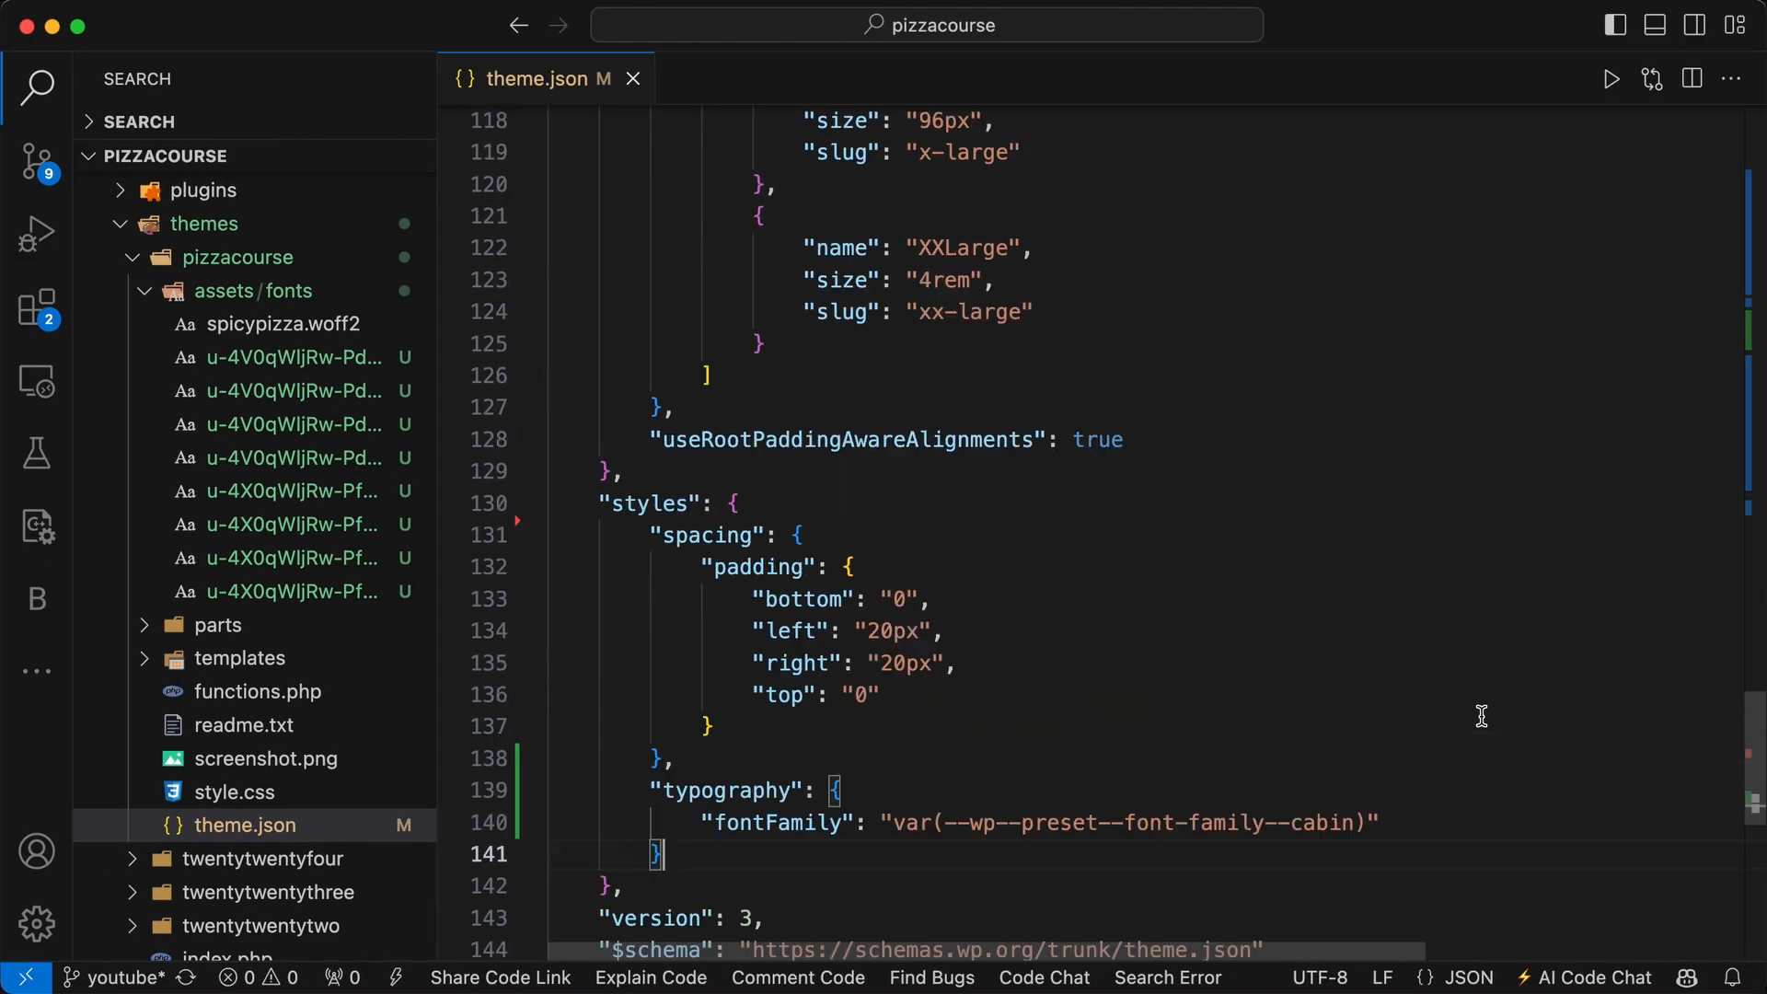
{"action": "scroll", "coordinate": [1481, 716], "scroll_direction": "up", "scroll_amount": 20}
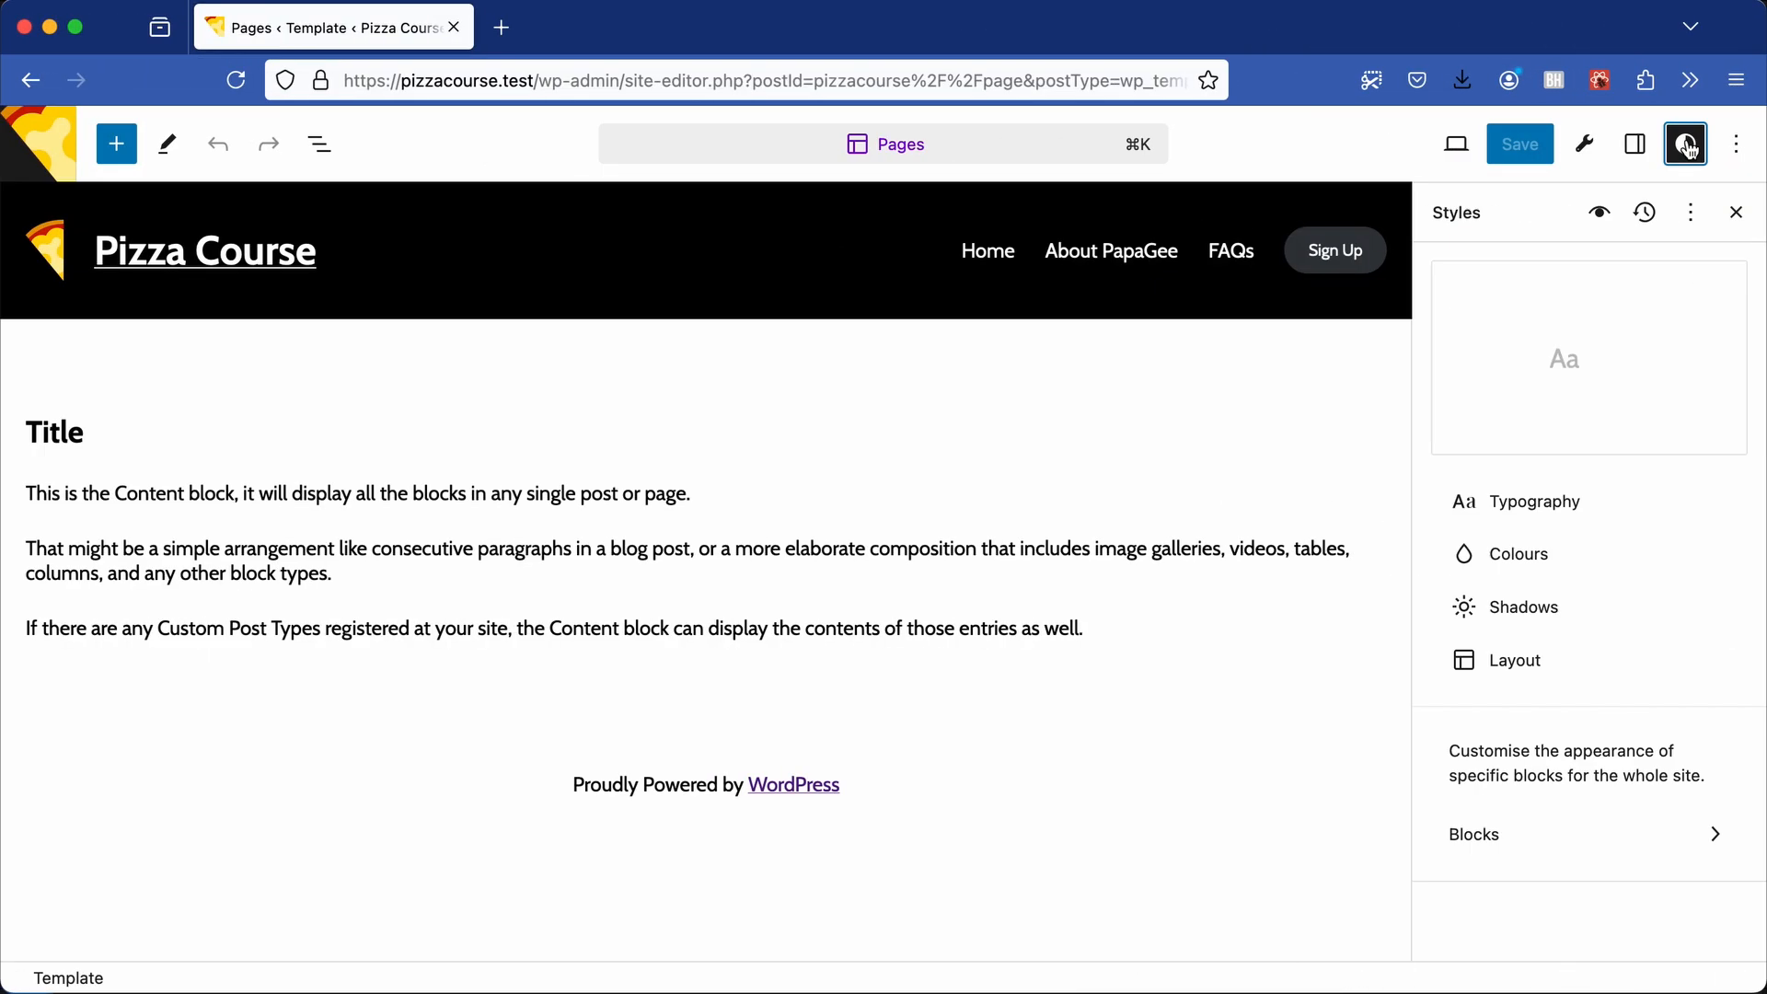
In the site editor's global styles, set the font of the Headings element to Alfa Slab One and save
{"action": "left_click", "coordinate": [1555, 496]}
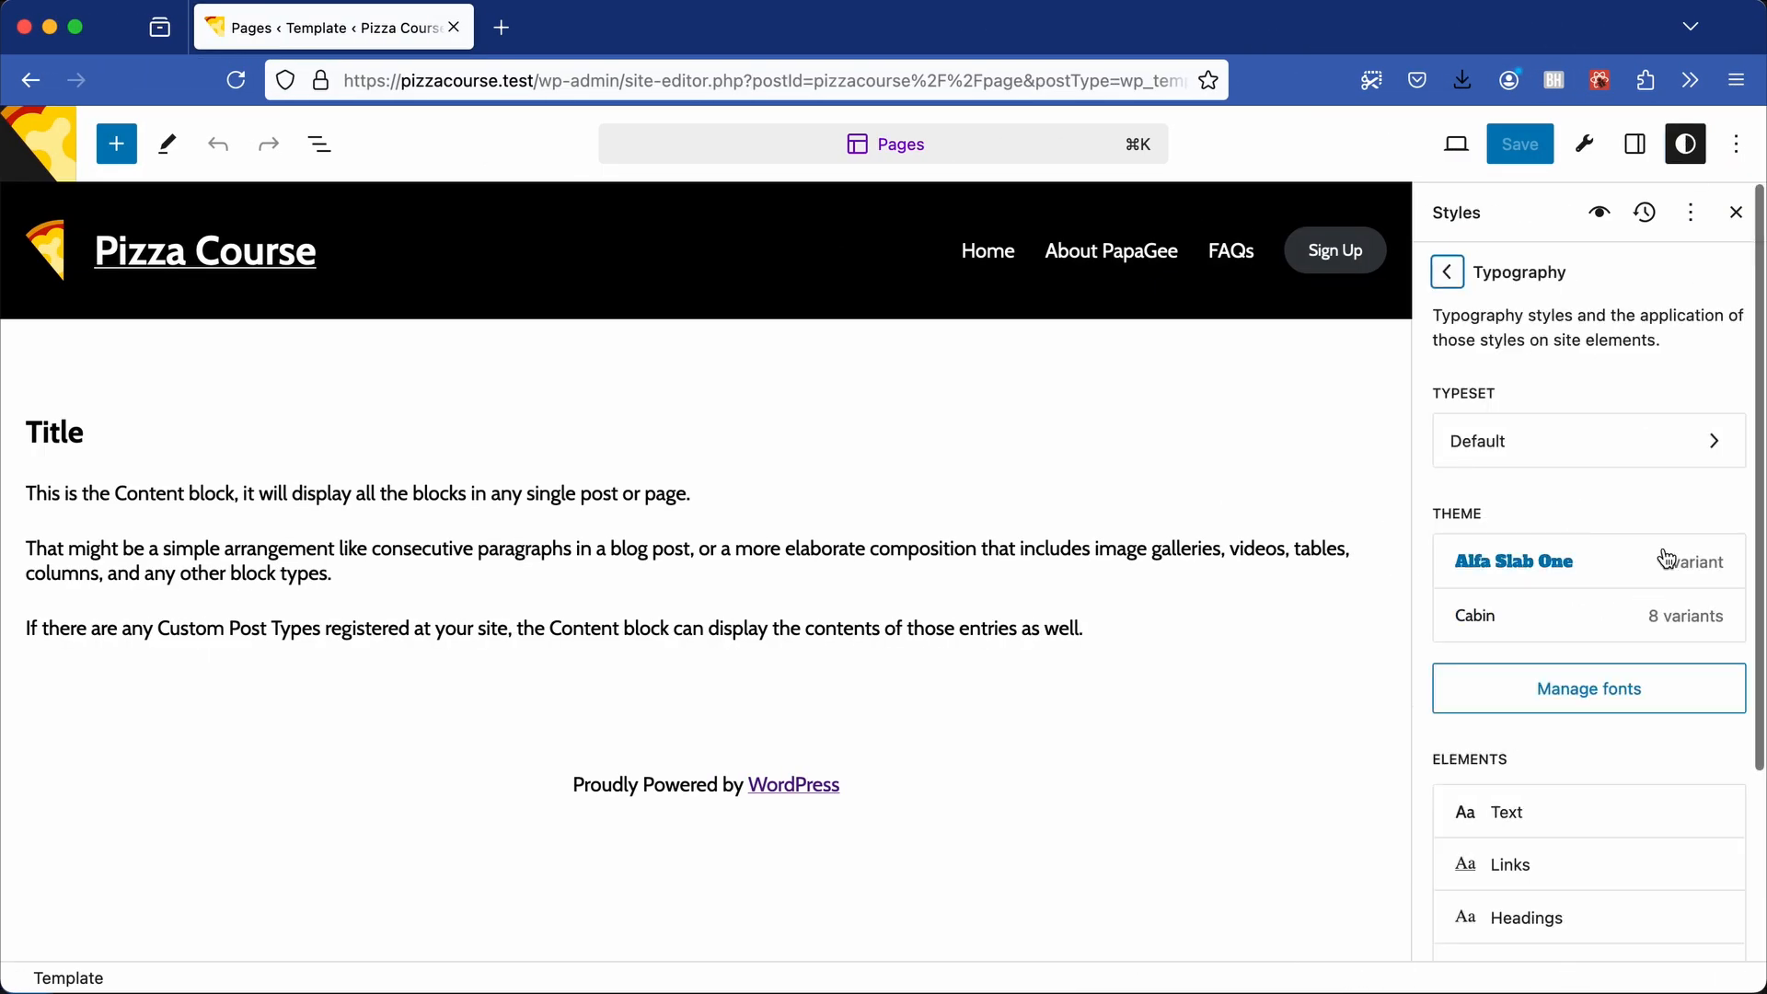
{"action": "scroll", "coordinate": [1601, 626], "scroll_direction": "down", "scroll_amount": 4}
{"action": "left_click", "coordinate": [1565, 702]}
{"action": "scroll", "coordinate": [1479, 714], "scroll_direction": "down", "scroll_amount": 2}
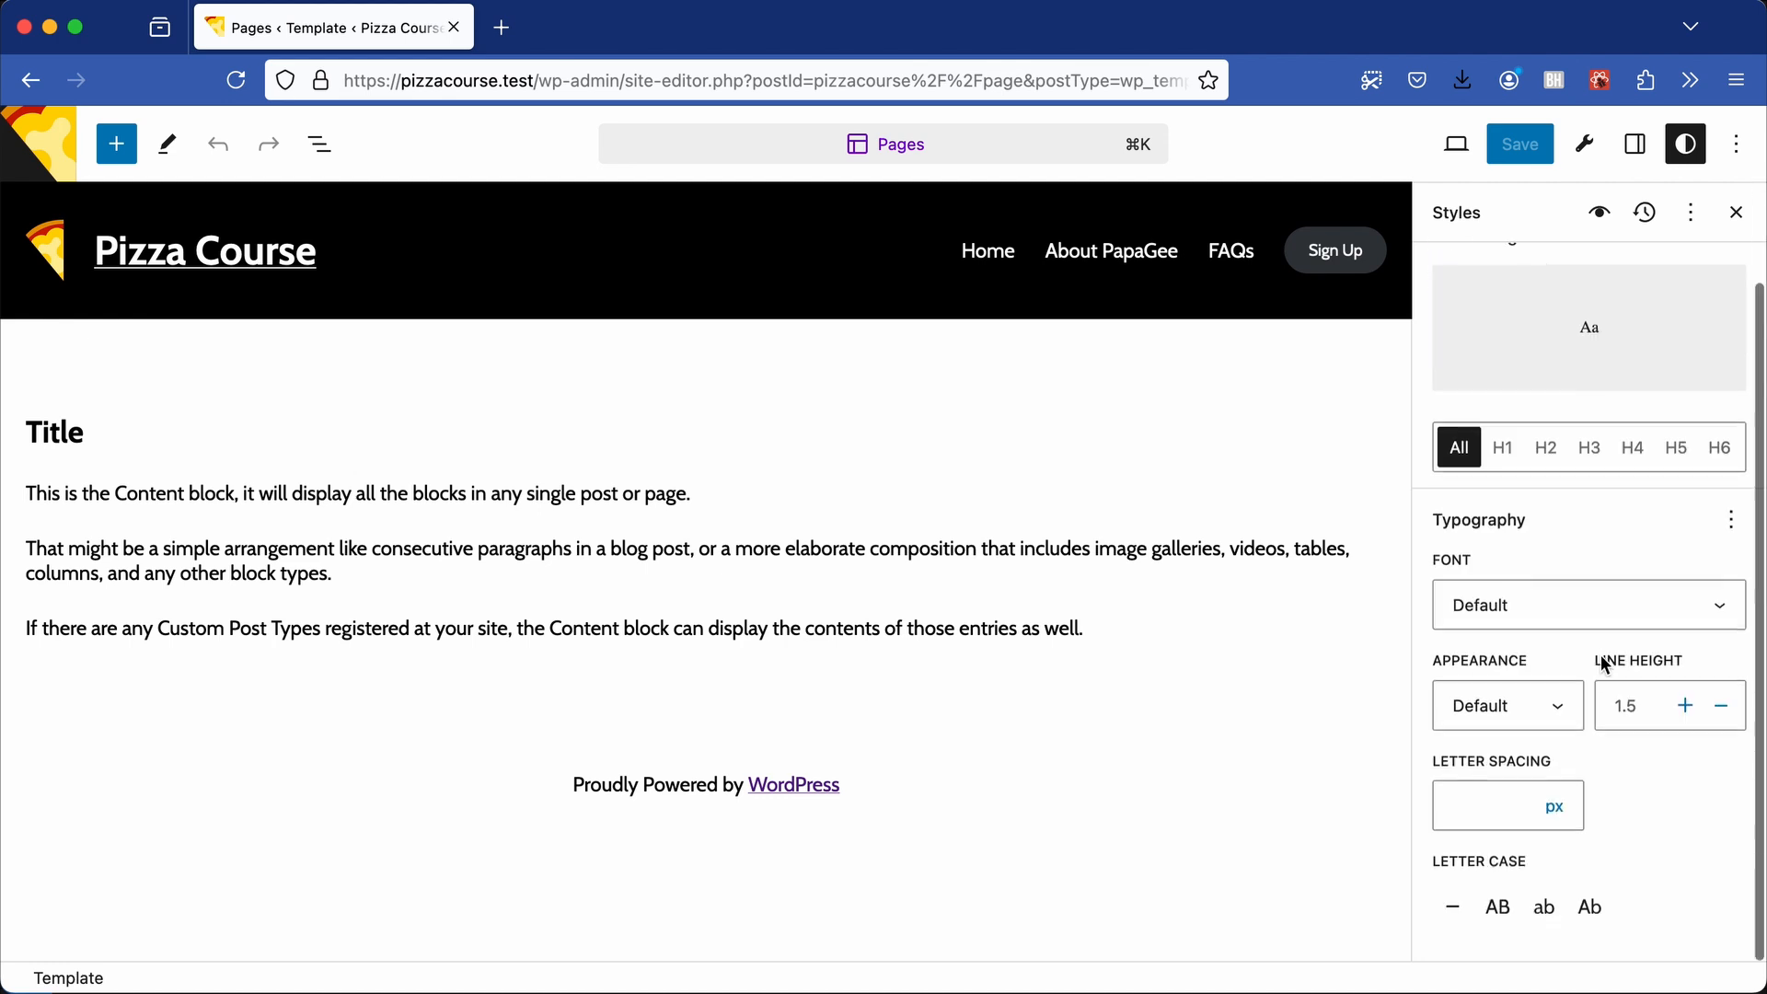
{"action": "left_click", "coordinate": [1583, 603]}
{"action": "left_click", "coordinate": [1571, 658]}
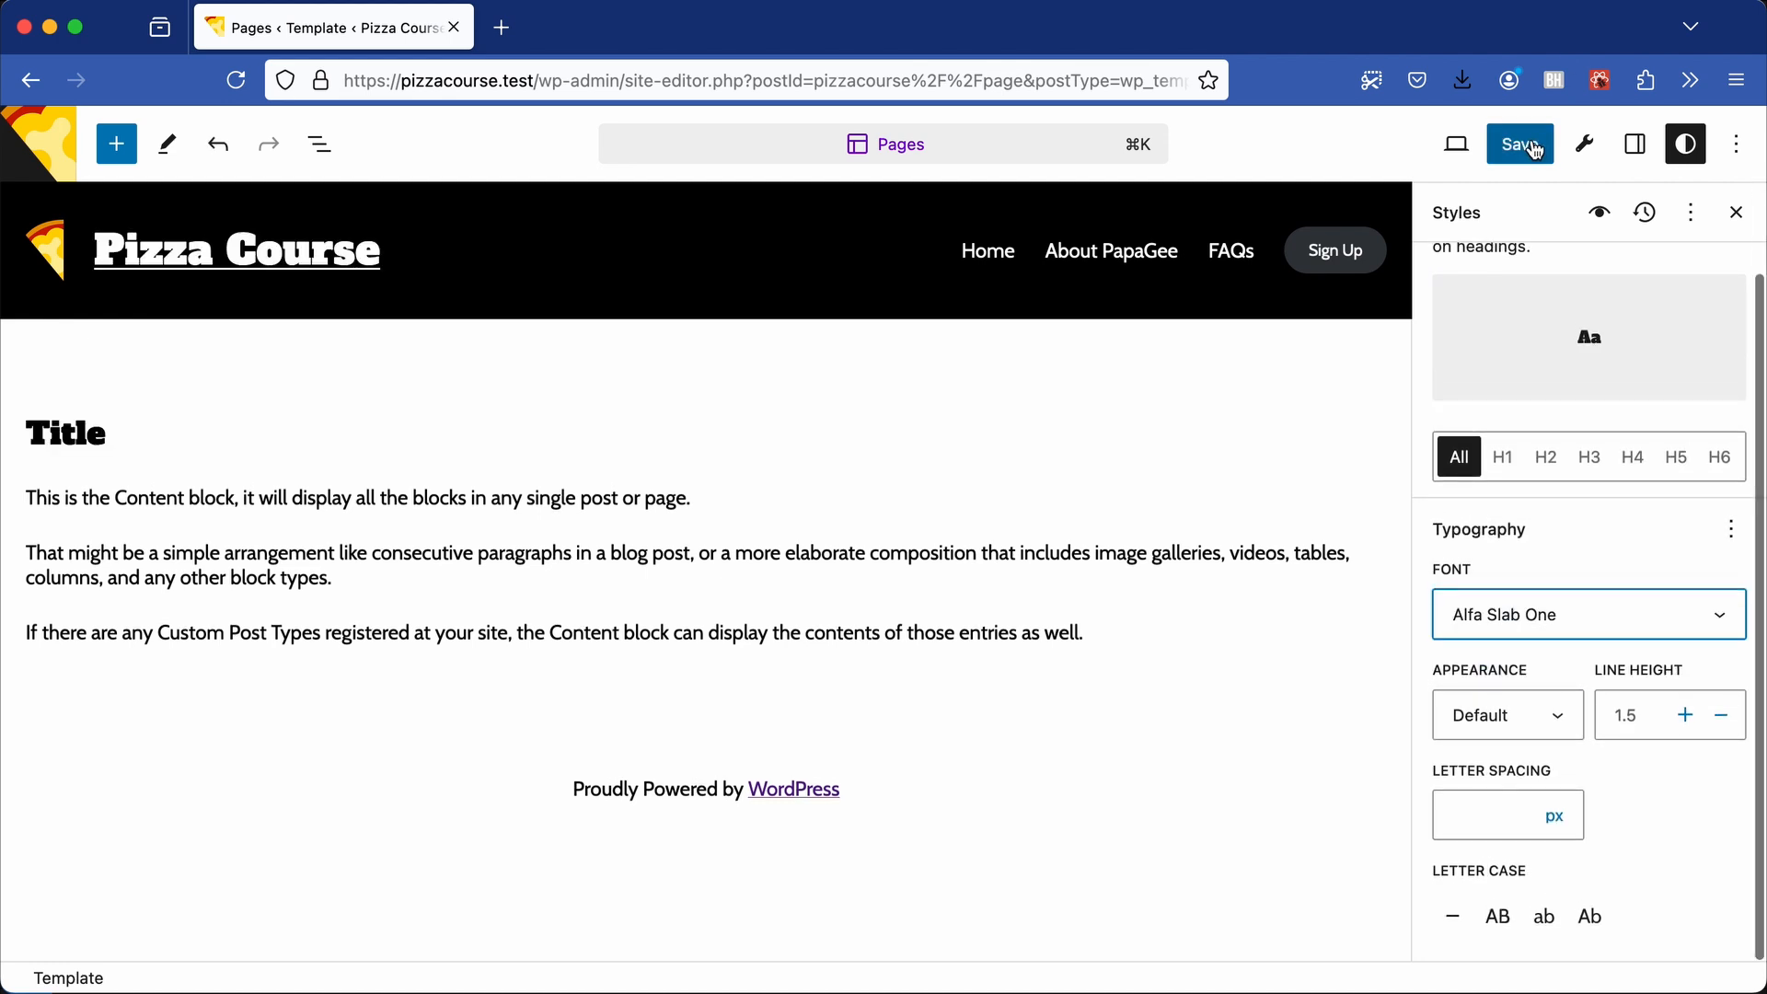
{"action": "left_click", "coordinate": [1533, 147]}
{"action": "left_click", "coordinate": [1532, 146]}
Save the new heading font and style changes to the theme with Create Block Theme, and reload the editor
{"action": "left_click", "coordinate": [1588, 145]}
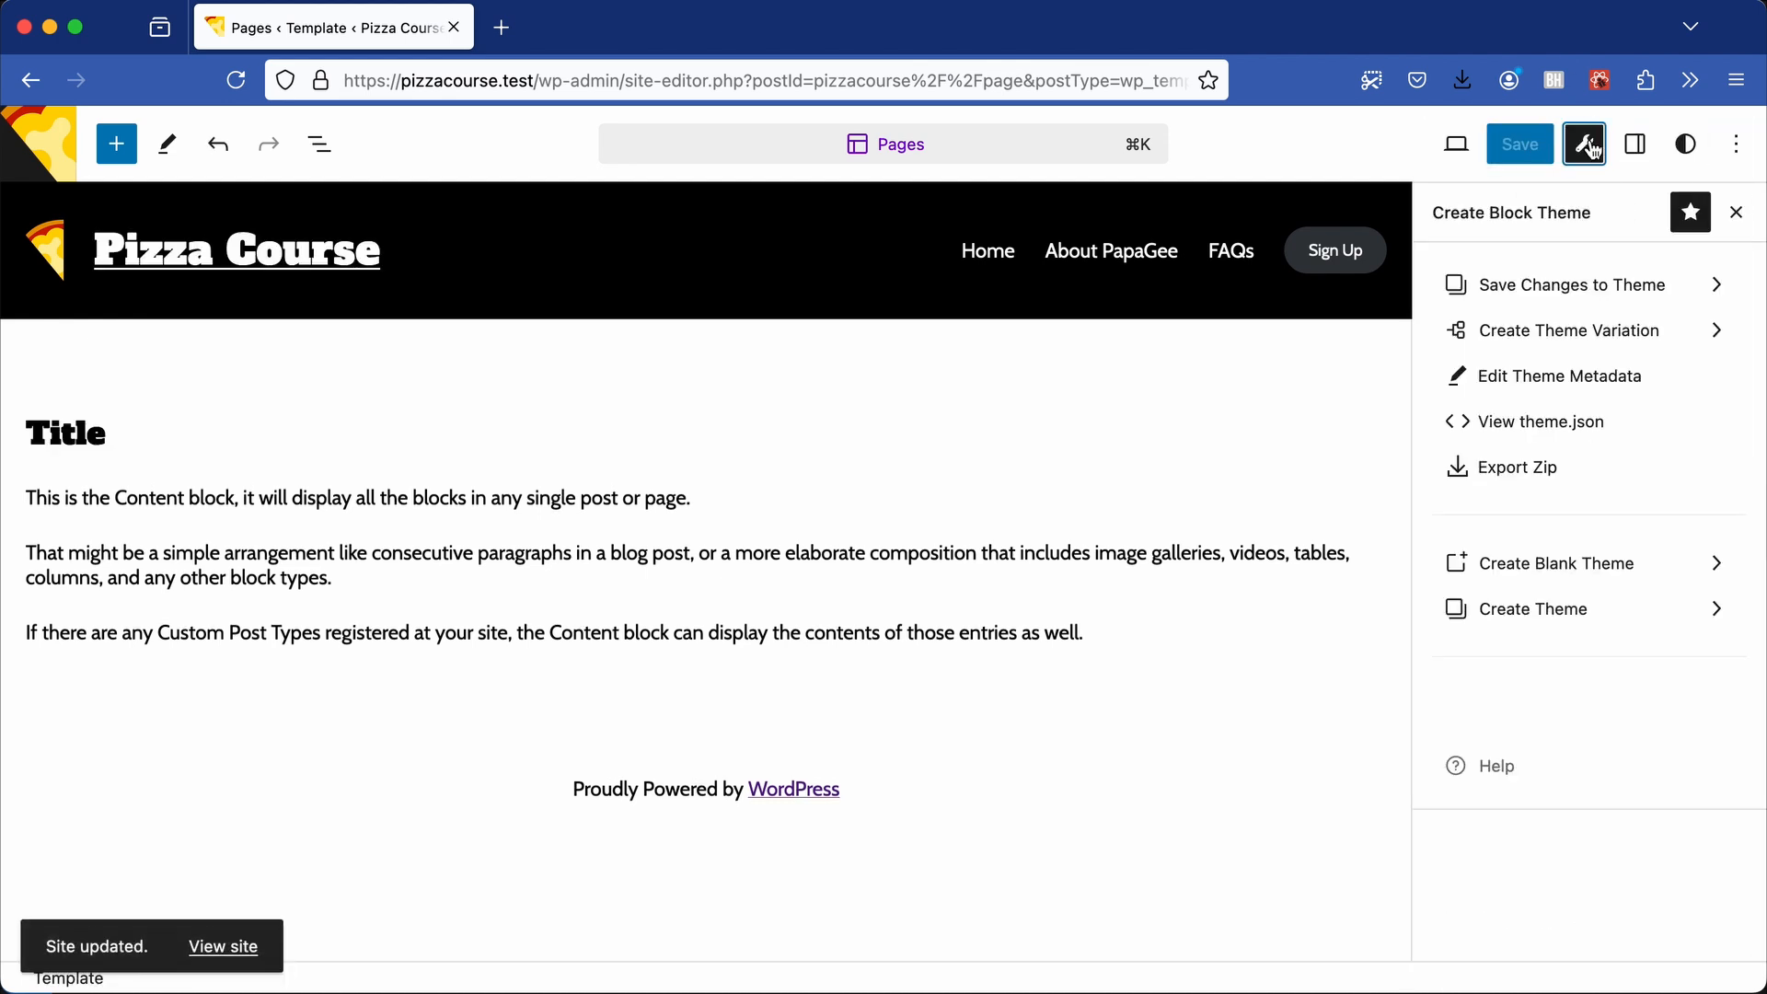
{"action": "left_click", "coordinate": [1578, 287]}
{"action": "scroll", "coordinate": [1583, 552], "scroll_direction": "down", "scroll_amount": 5}
{"action": "left_click", "coordinate": [1588, 917]}
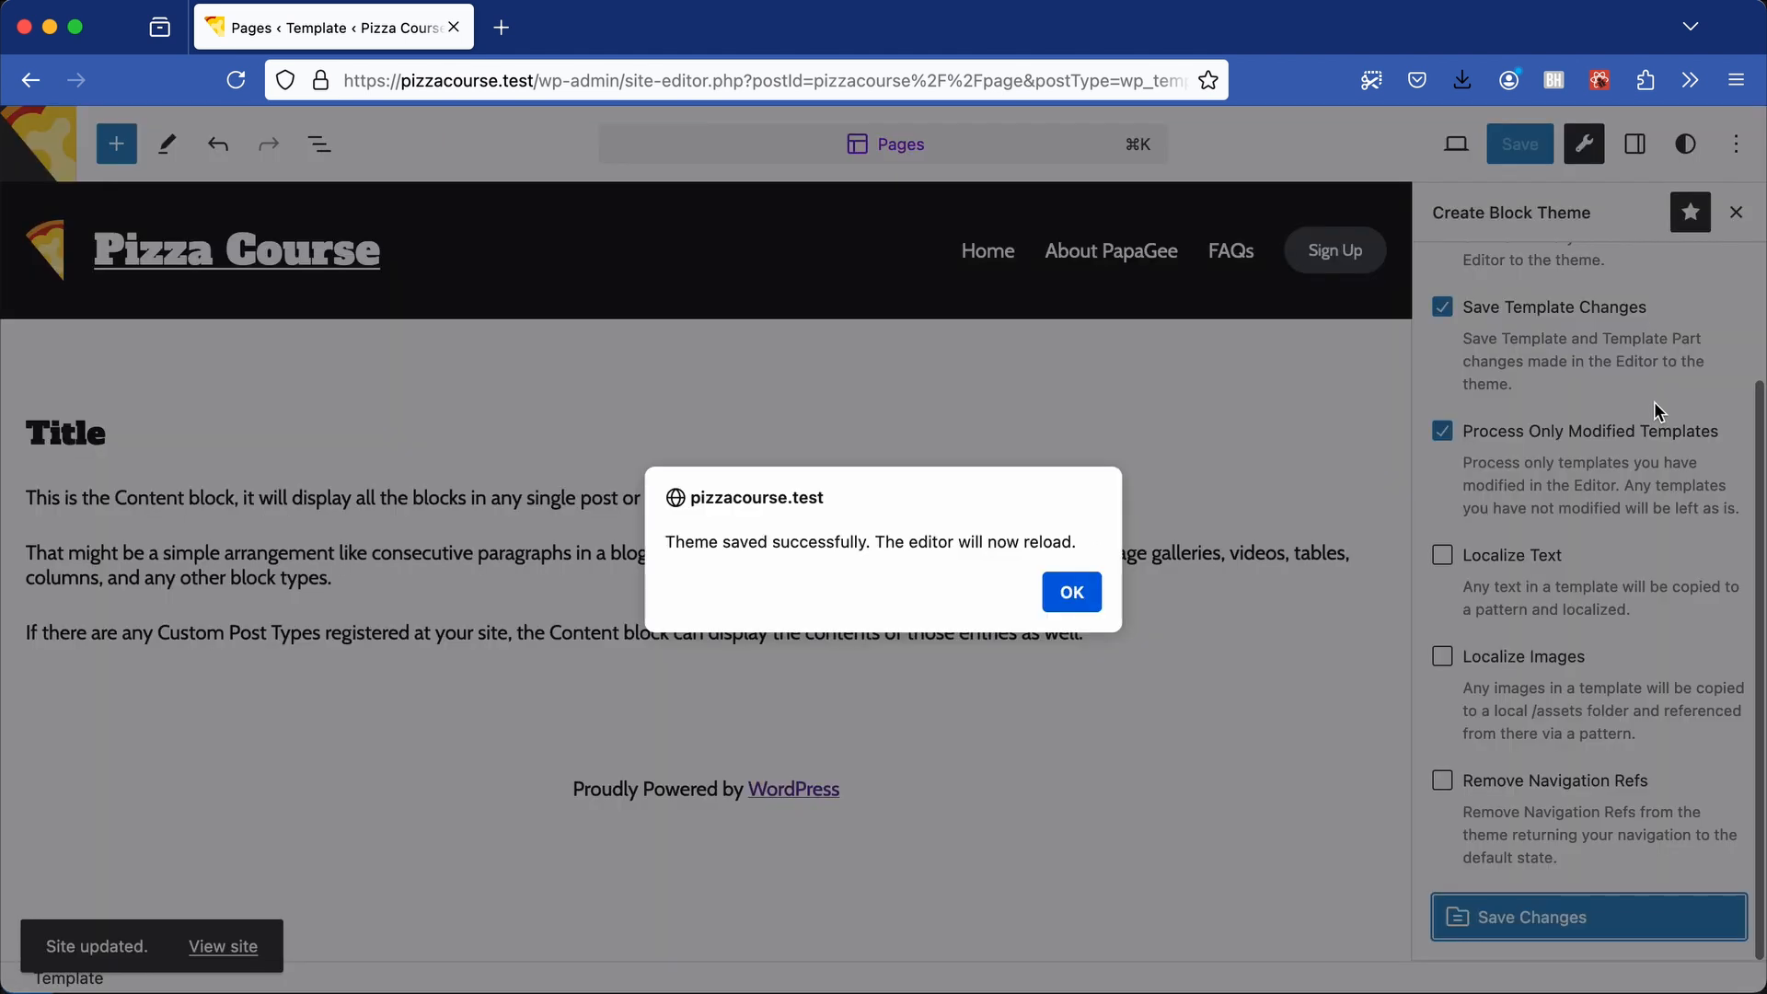
{"action": "left_click", "coordinate": [1069, 594]}
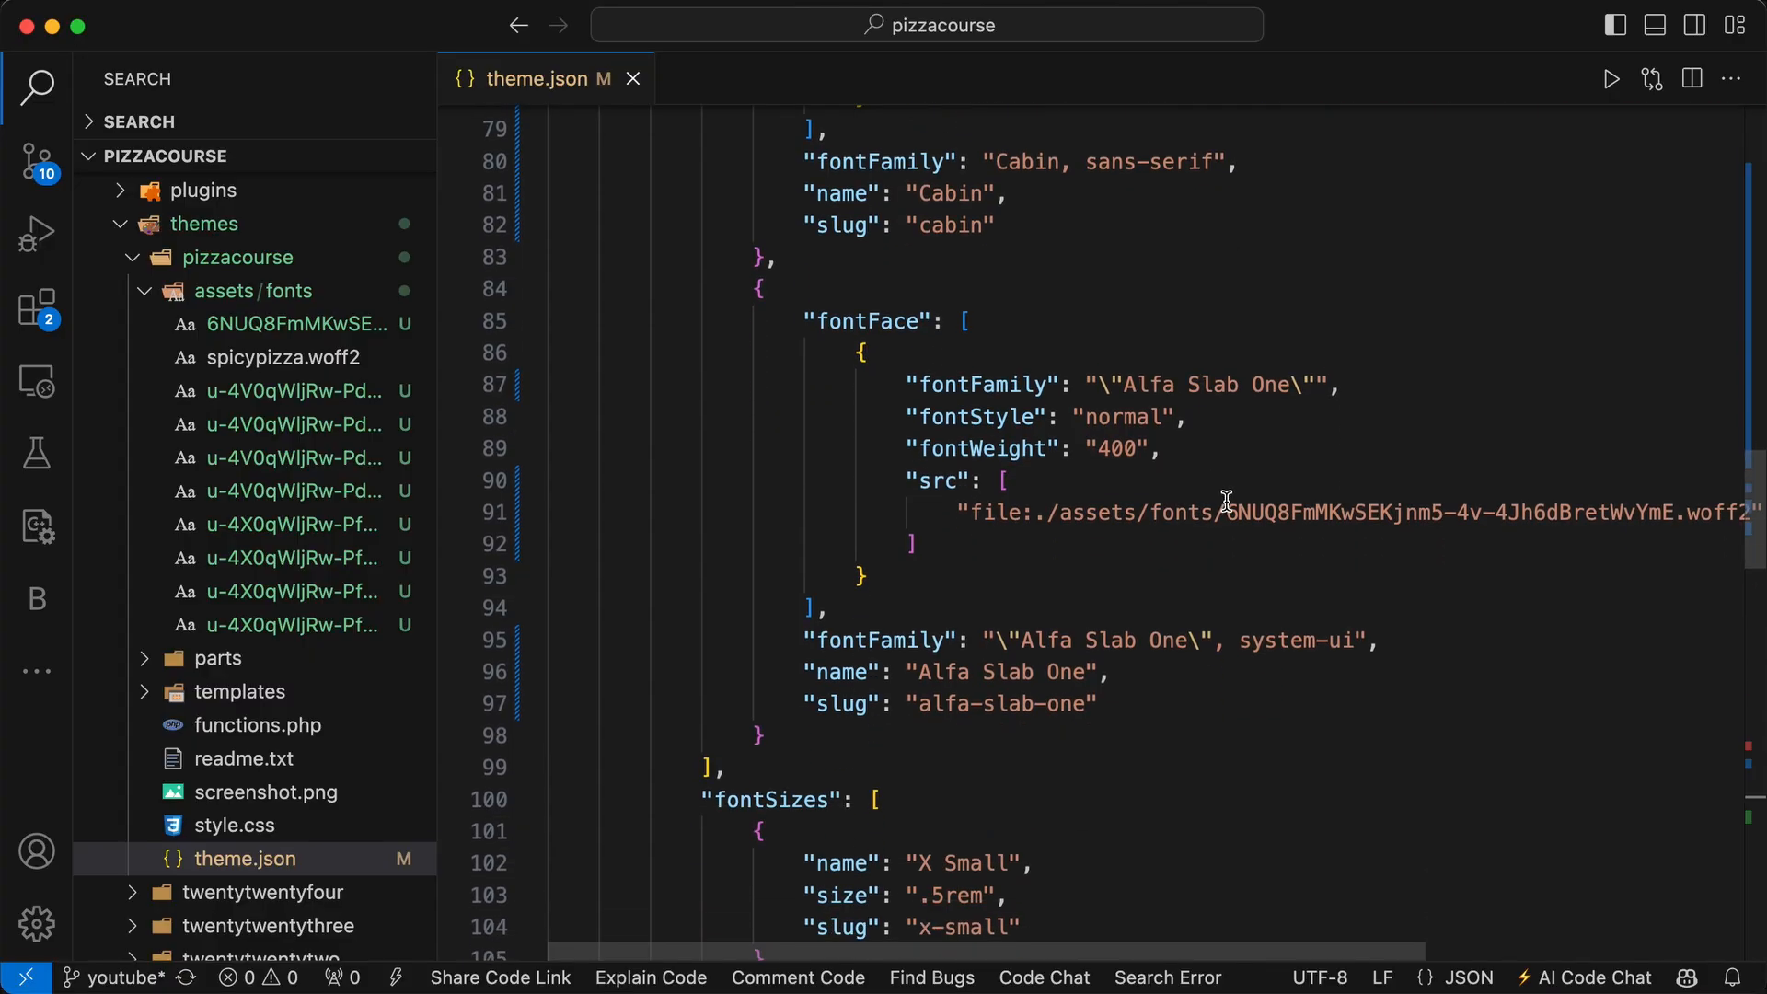
In the code editor, examine the Alfa Slab One font definition and the heading element's typography in theme.json
{"action": "left_click_drag", "start_coordinate": [844, 327], "coordinate": [1183, 705]}
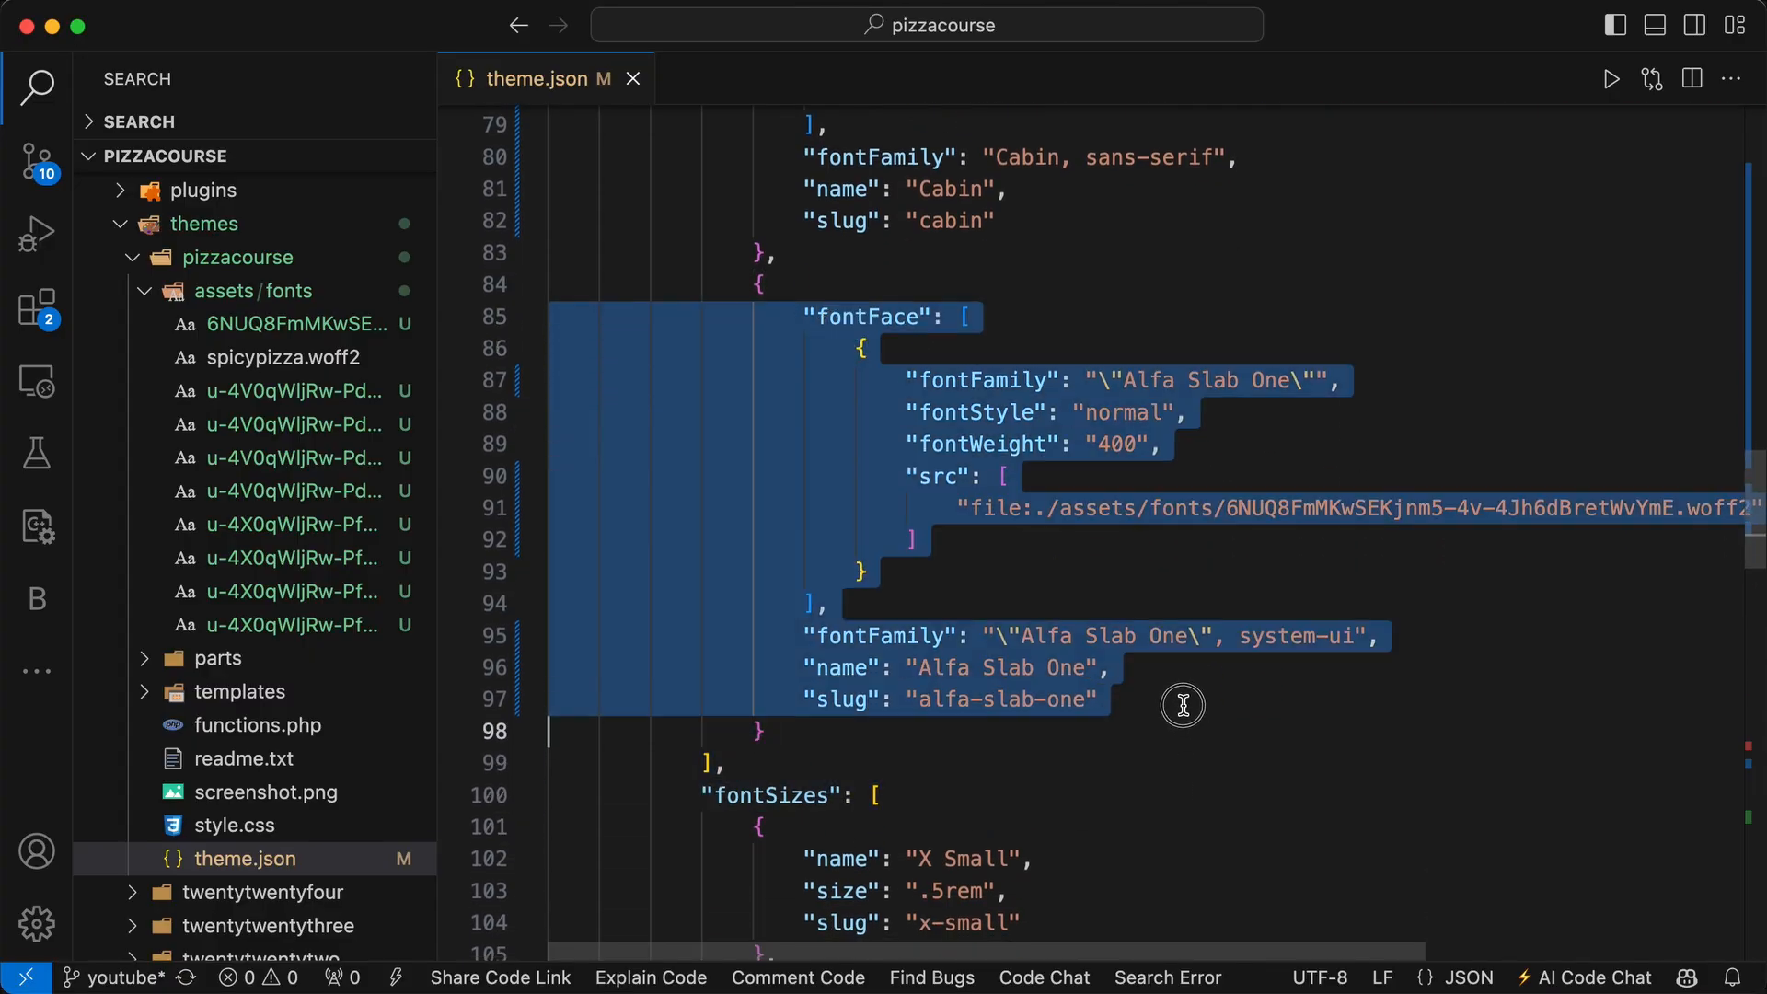
{"action": "scroll", "coordinate": [824, 403], "scroll_direction": "up", "scroll_amount": 1}
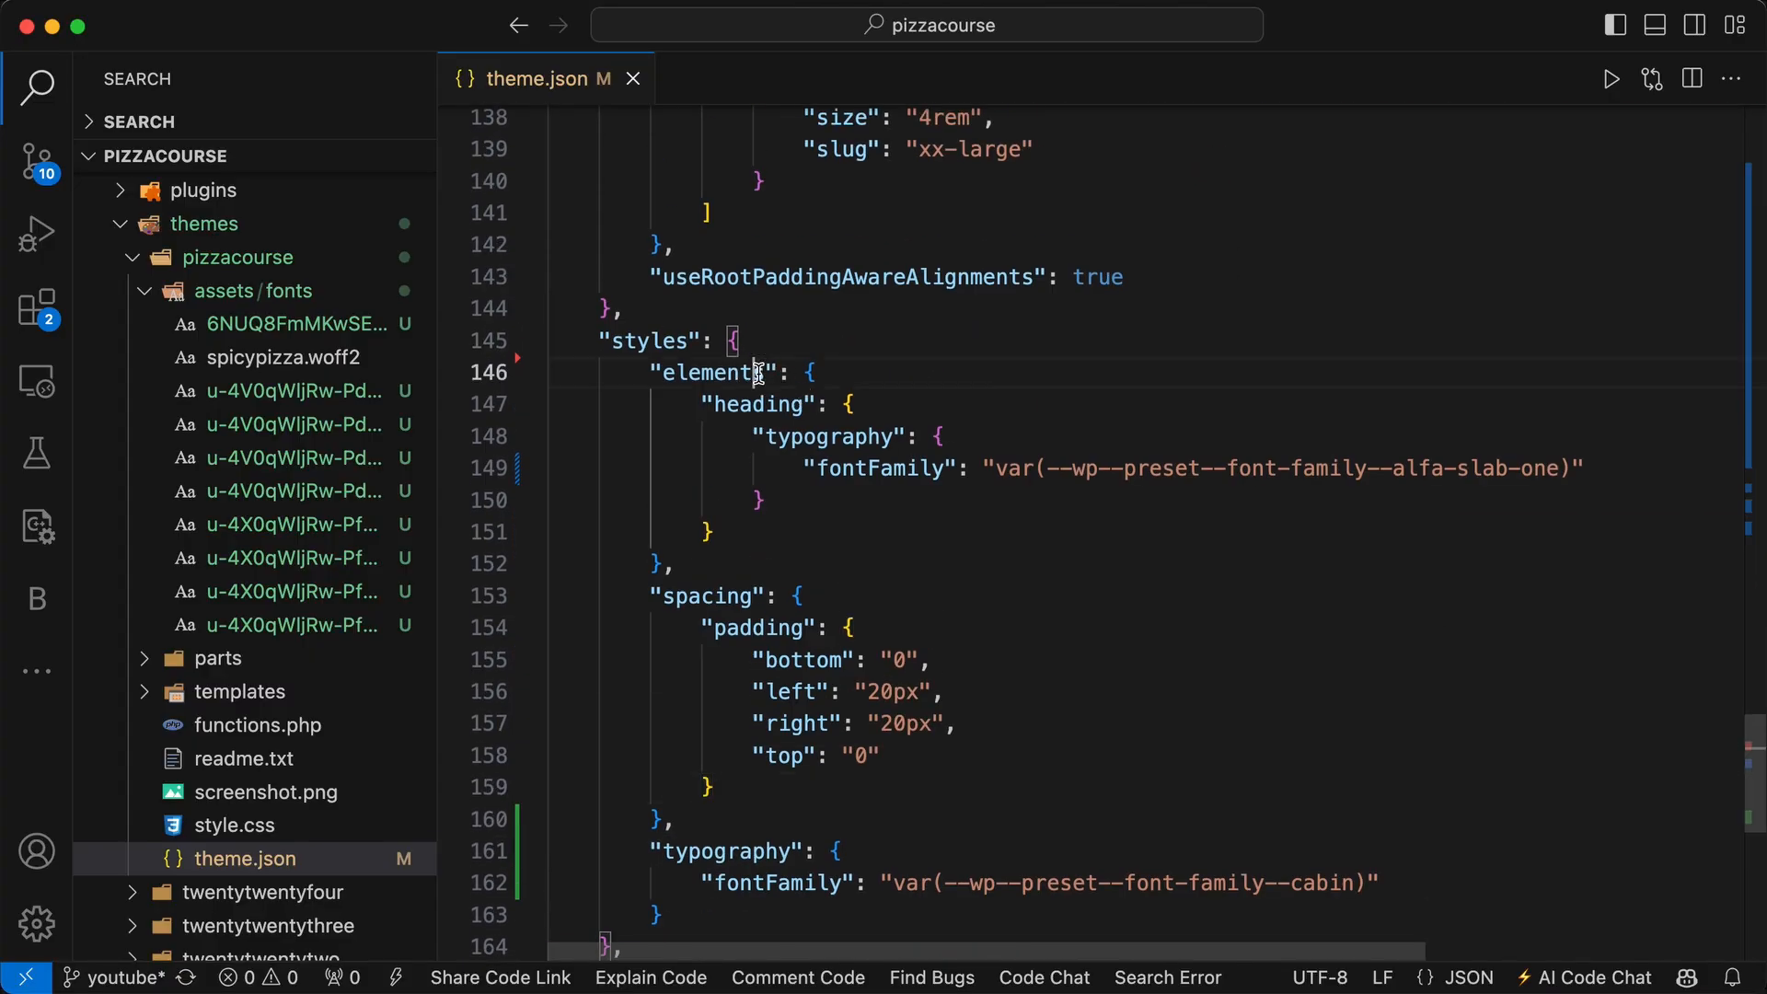
{"action": "left_click_drag", "start_coordinate": [758, 373], "coordinate": [943, 524]}
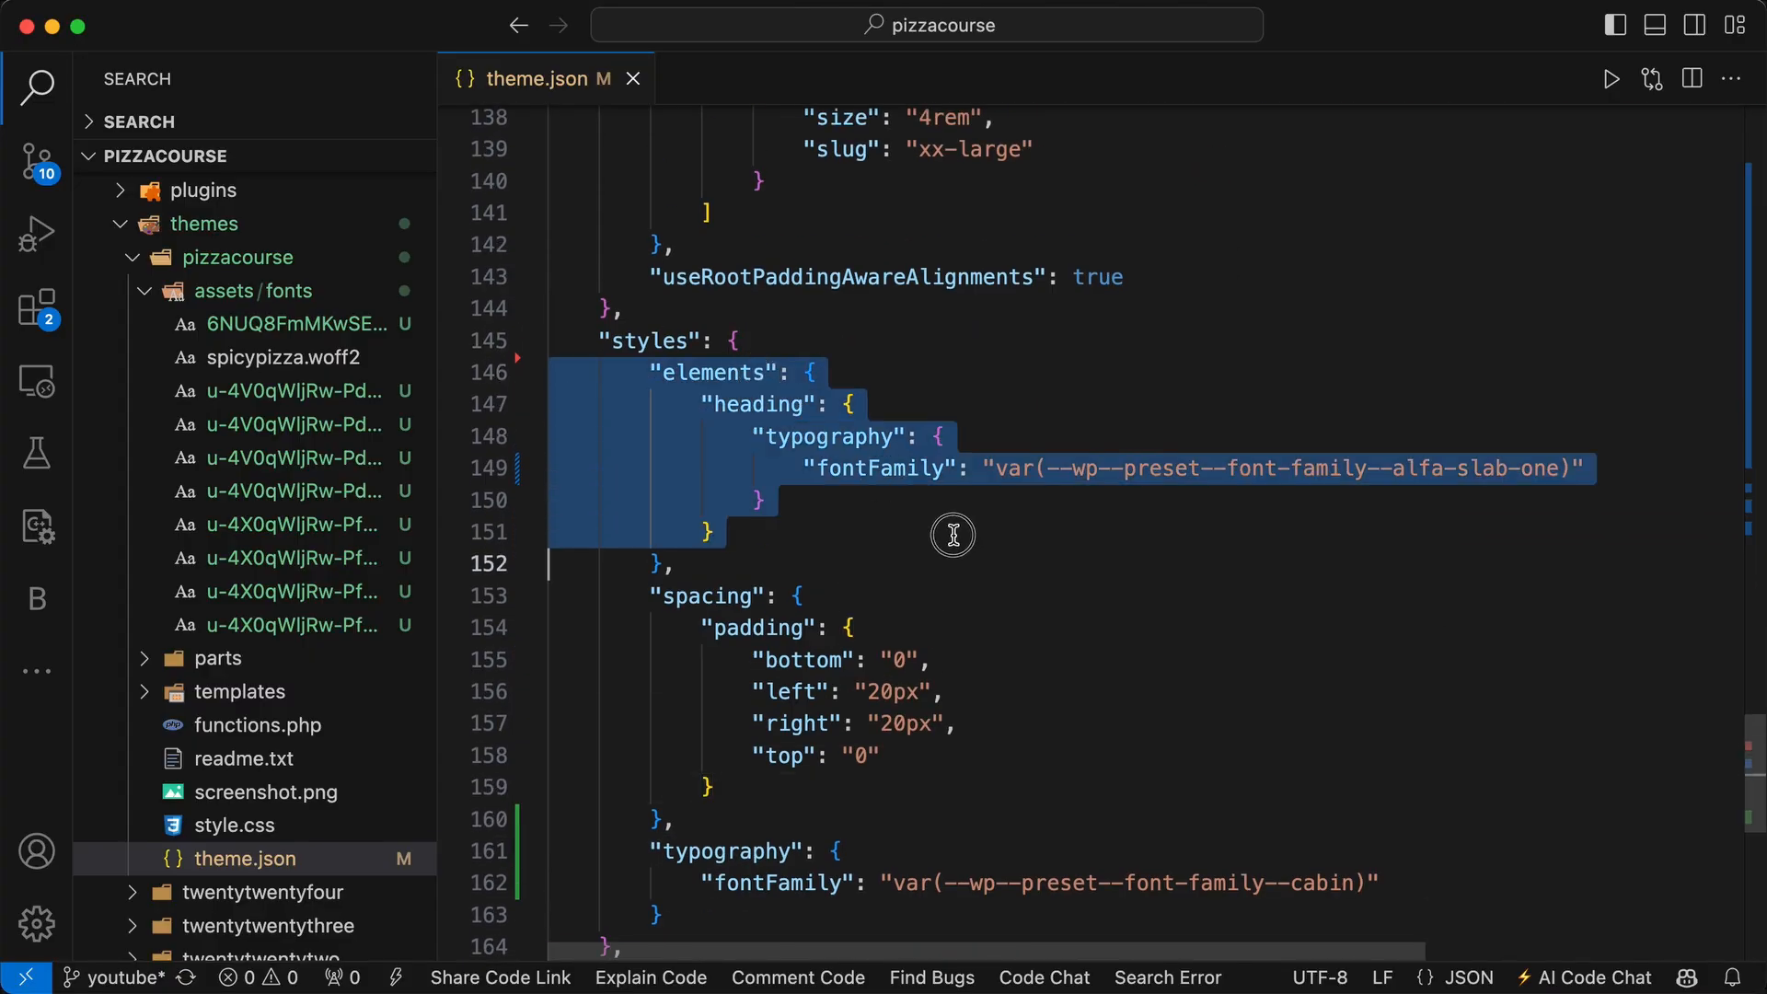
{"action": "left_click", "coordinate": [1374, 587]}
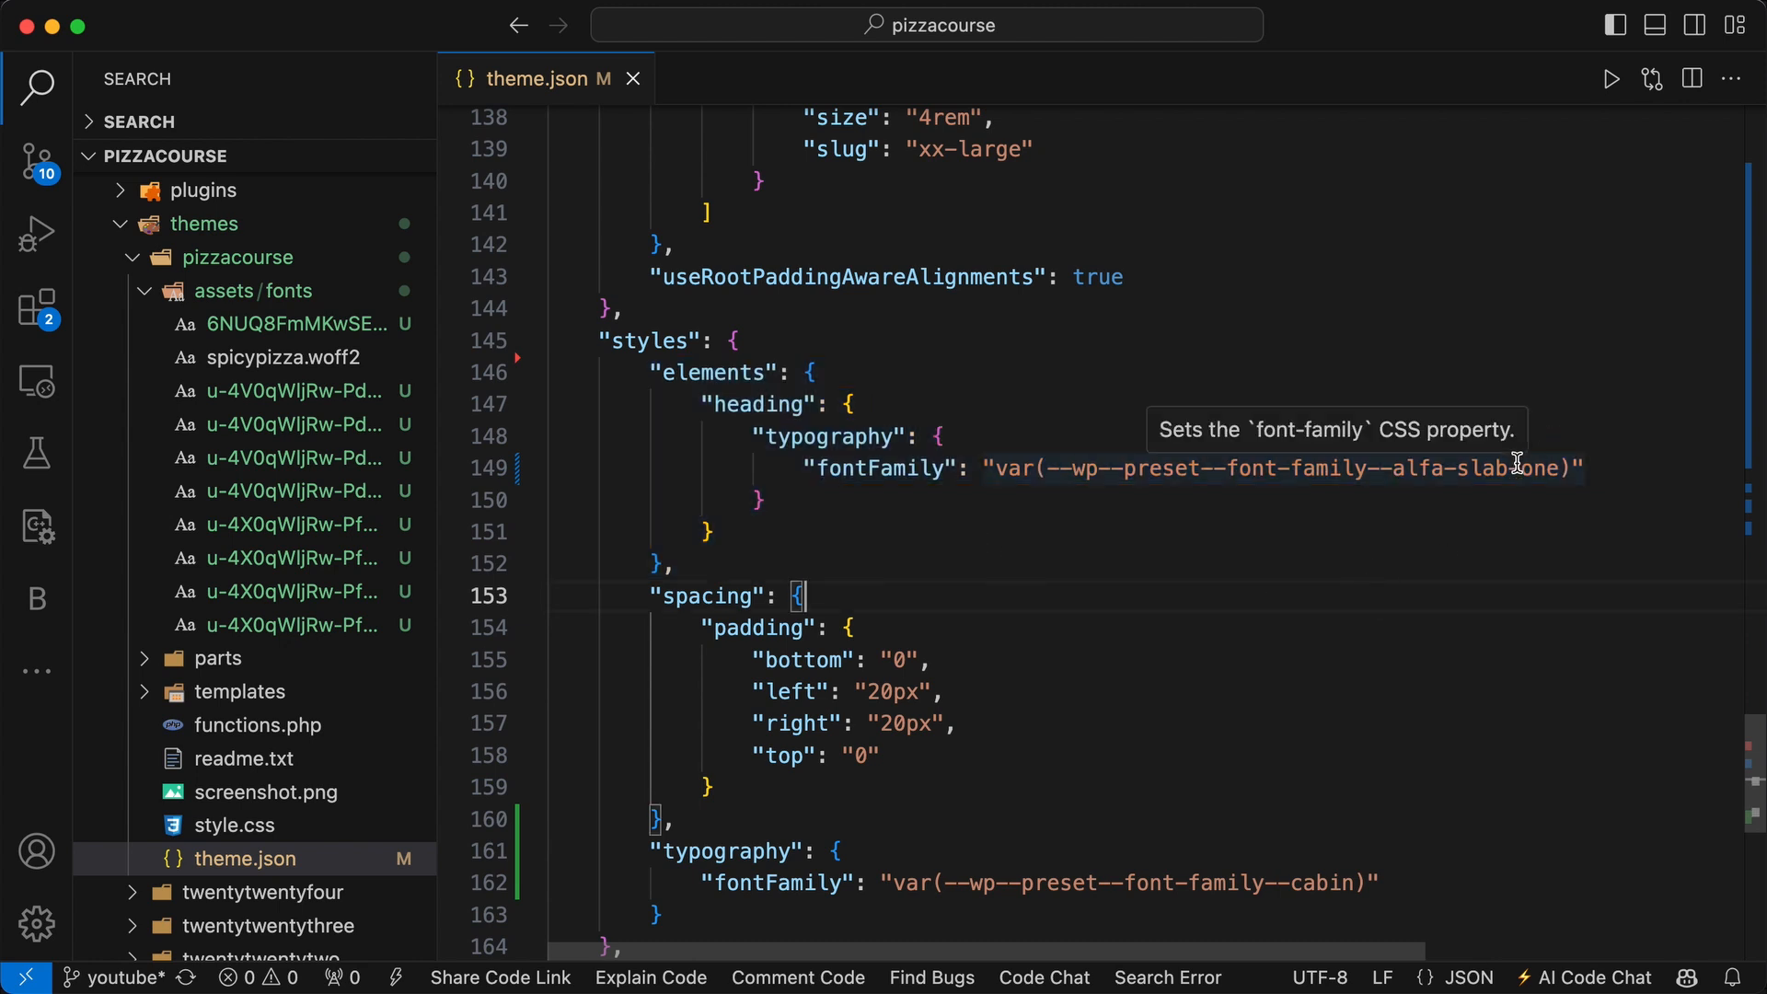